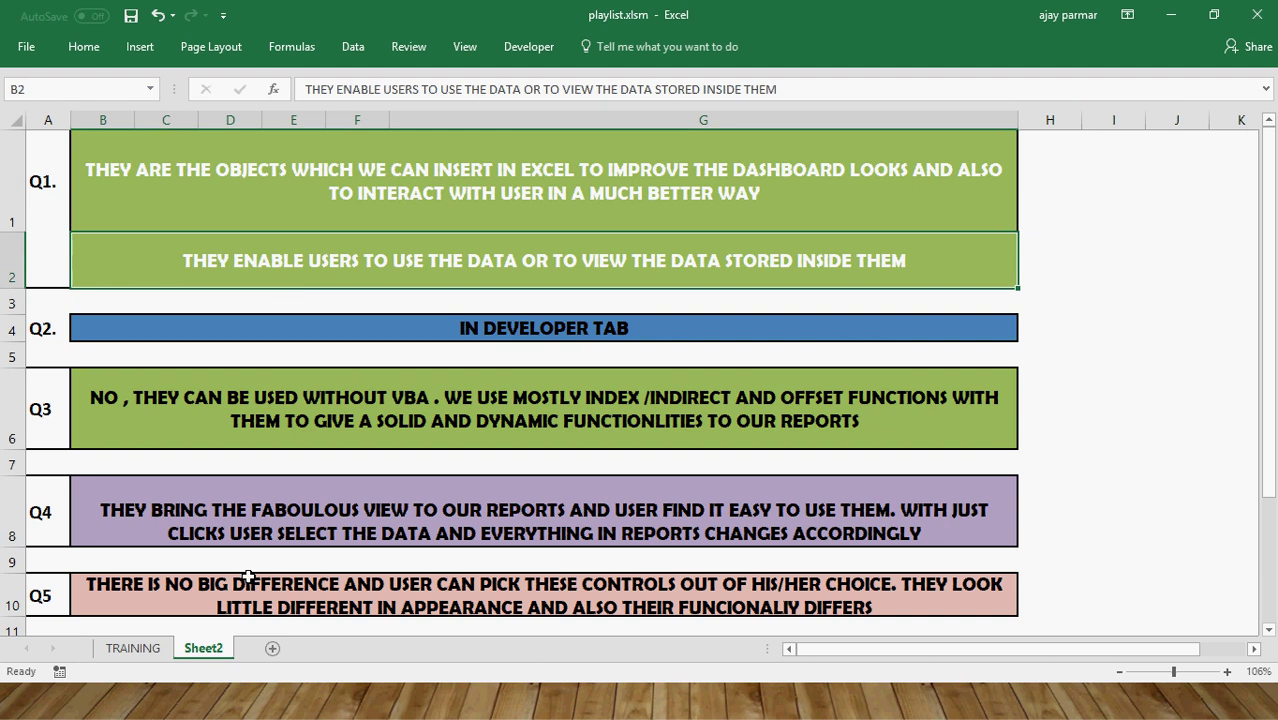
Add a new blank worksheet and bring up the developer tools.
click(275, 650)
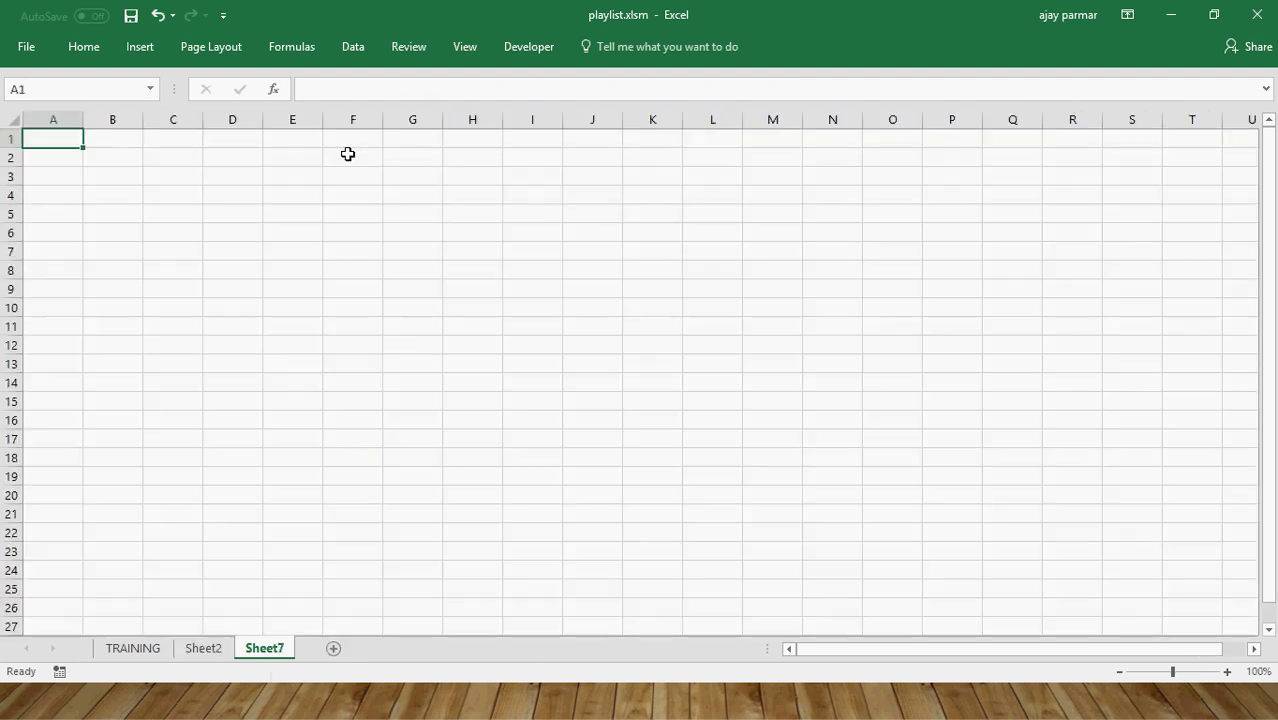
click(347, 154)
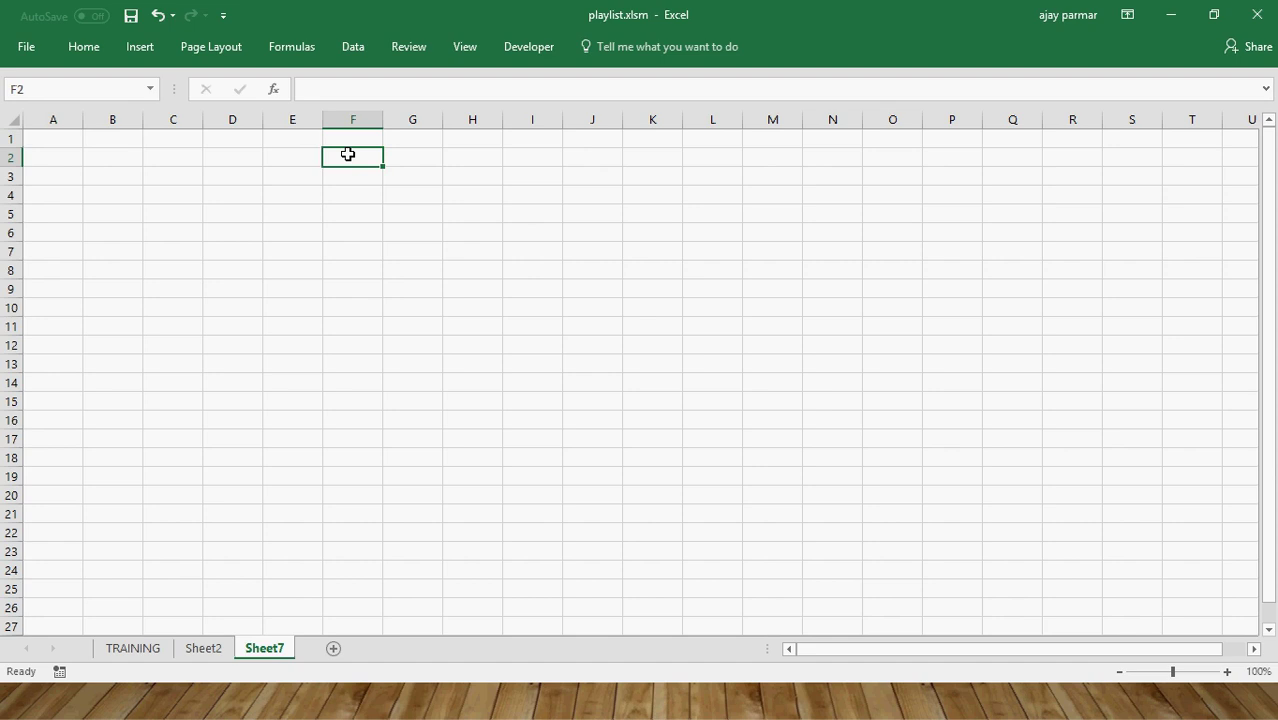
click(517, 45)
click(220, 242)
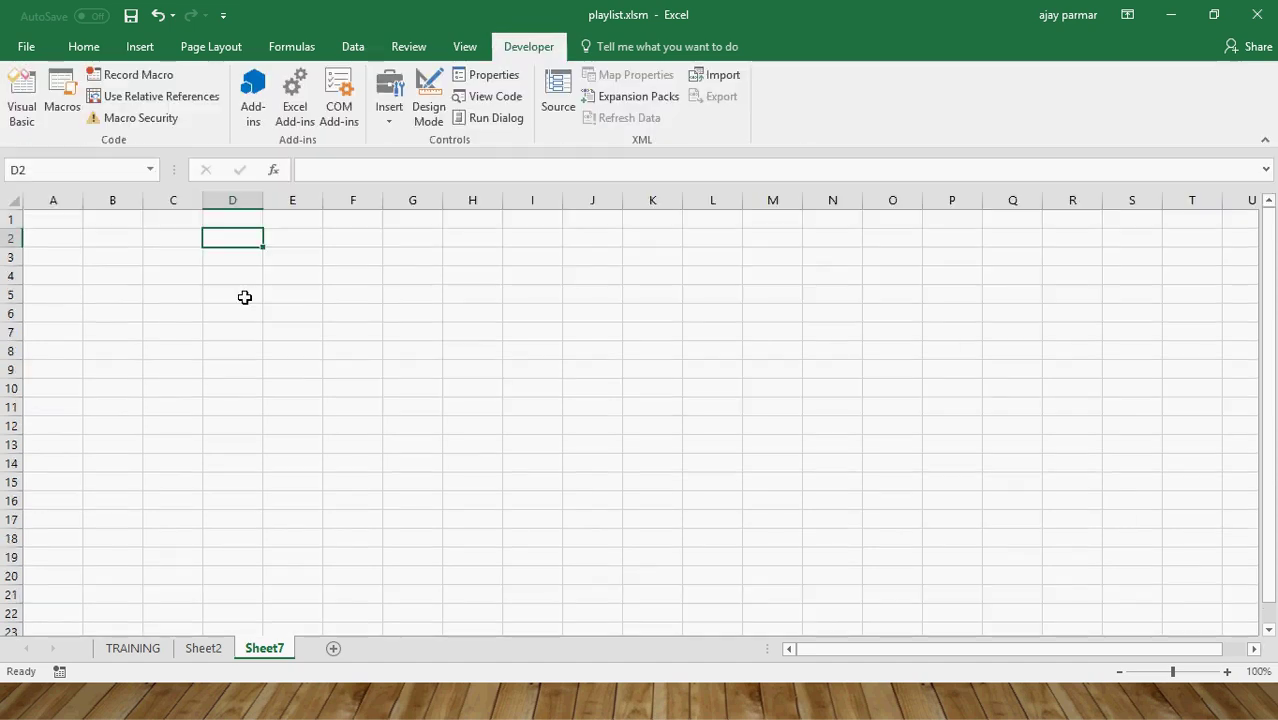
Enter INDIA in cell F2 and overwrite it with IND.
click(368, 238)
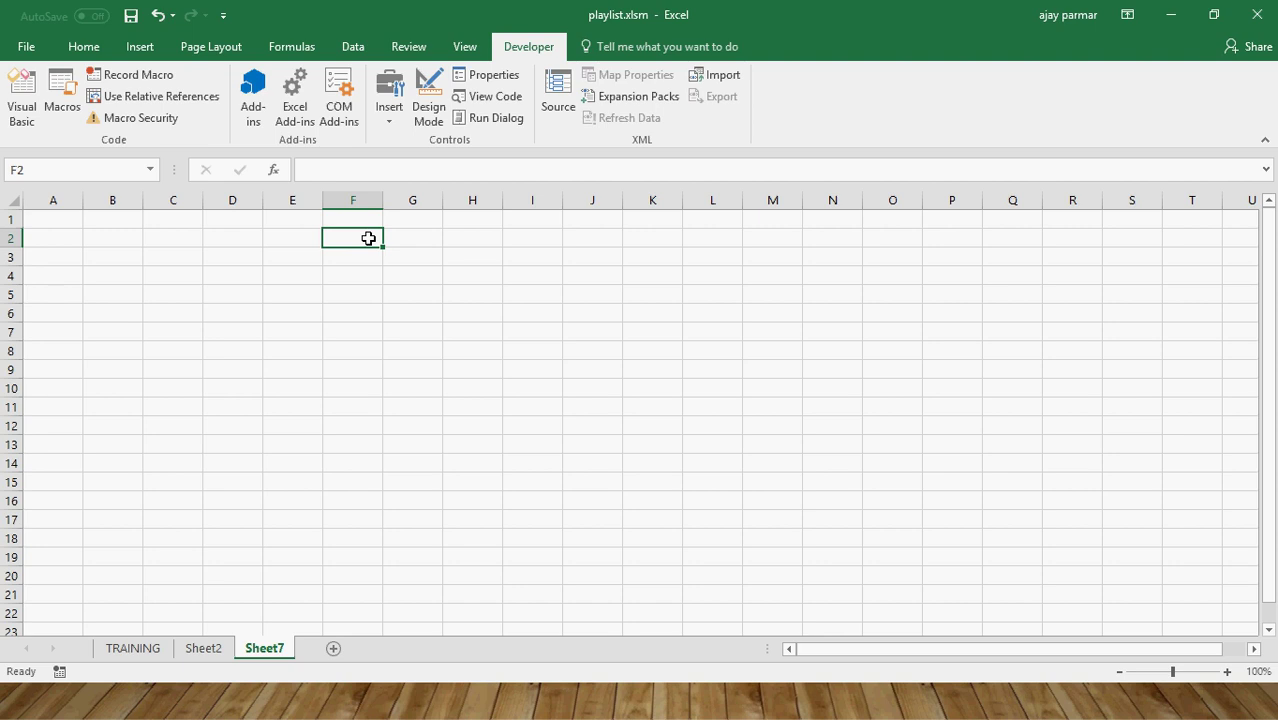
text(INDIA)
key(Return)
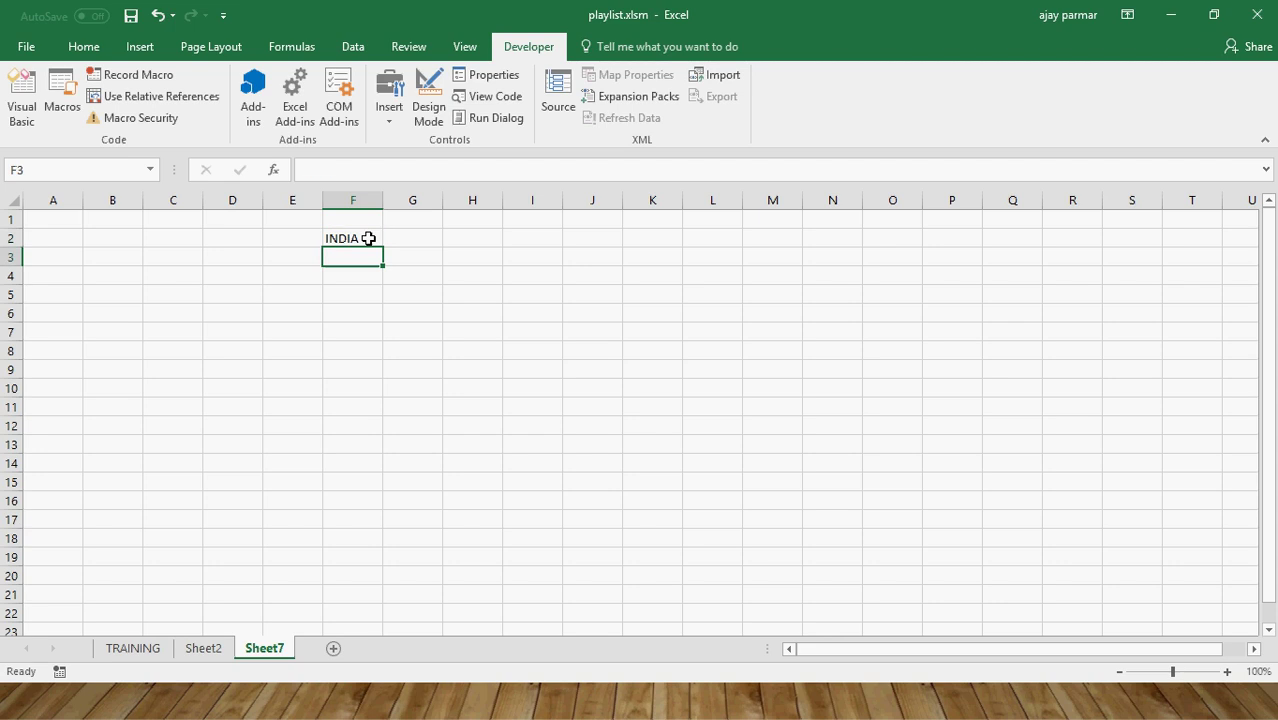
click(368, 238)
text(IND)
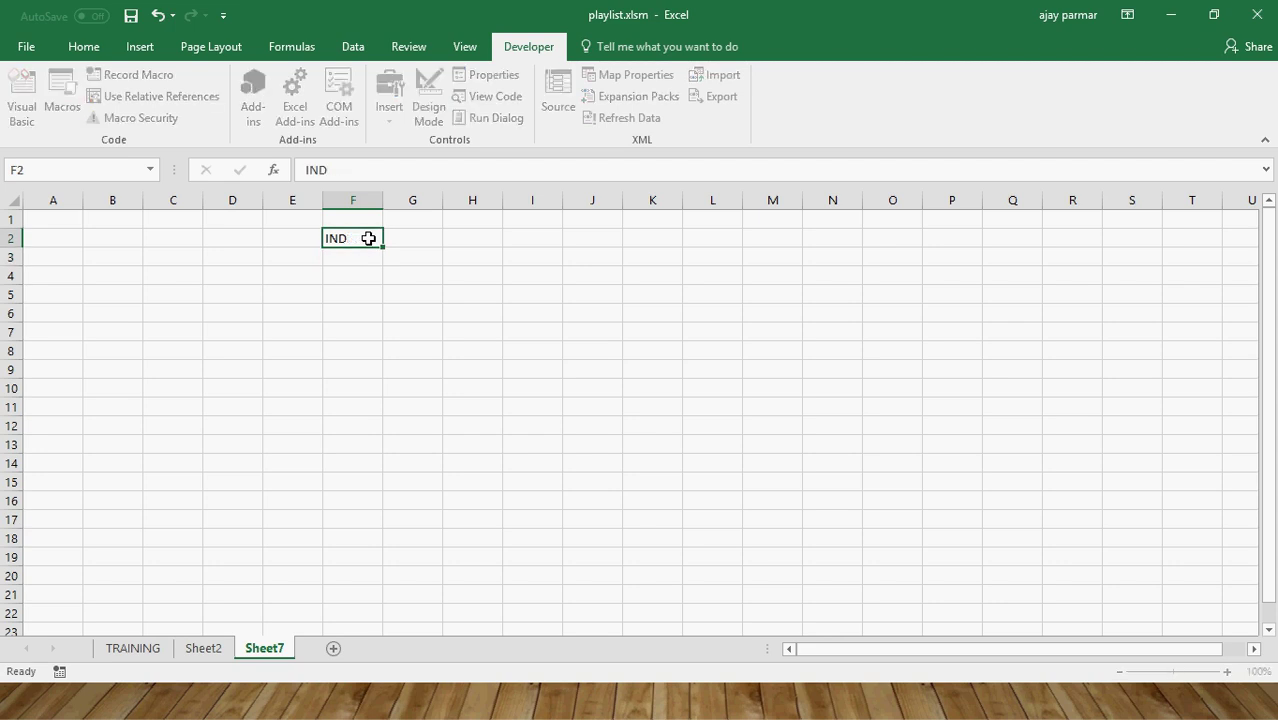
key(ctrl+Return)
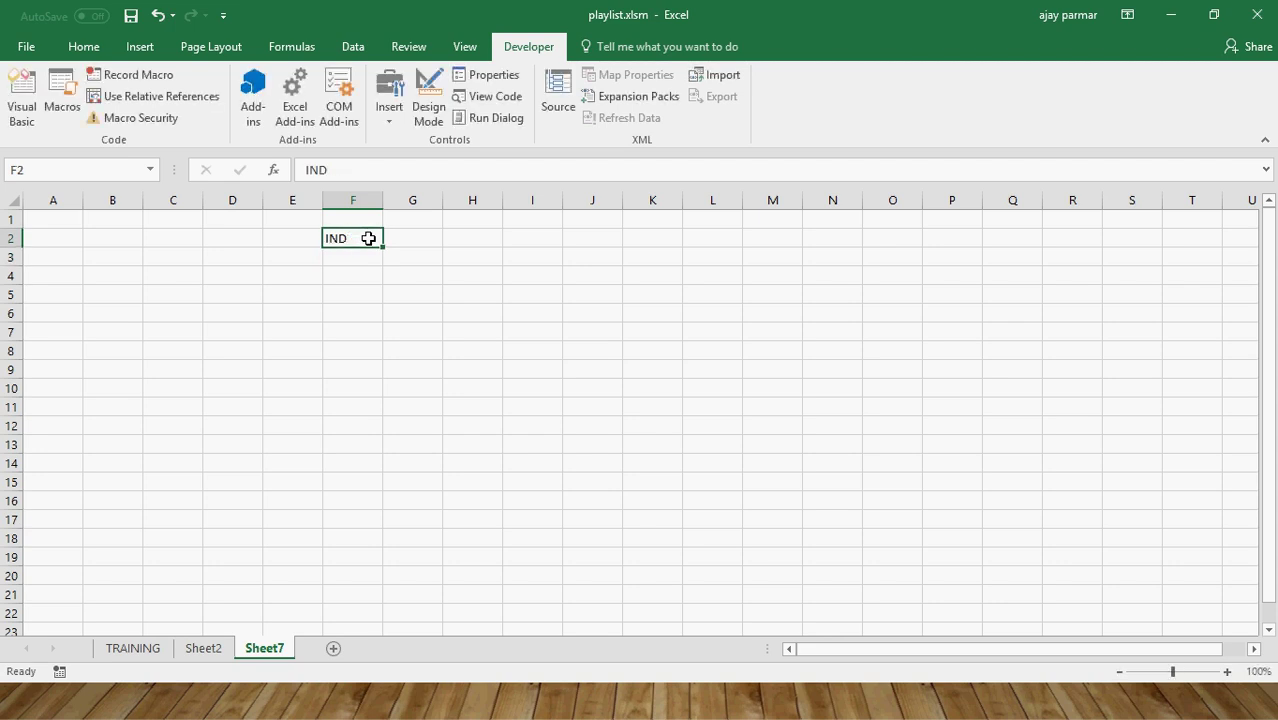
Clear the contents of cell F2.
key(Return)
click(368, 238)
key(Delete)
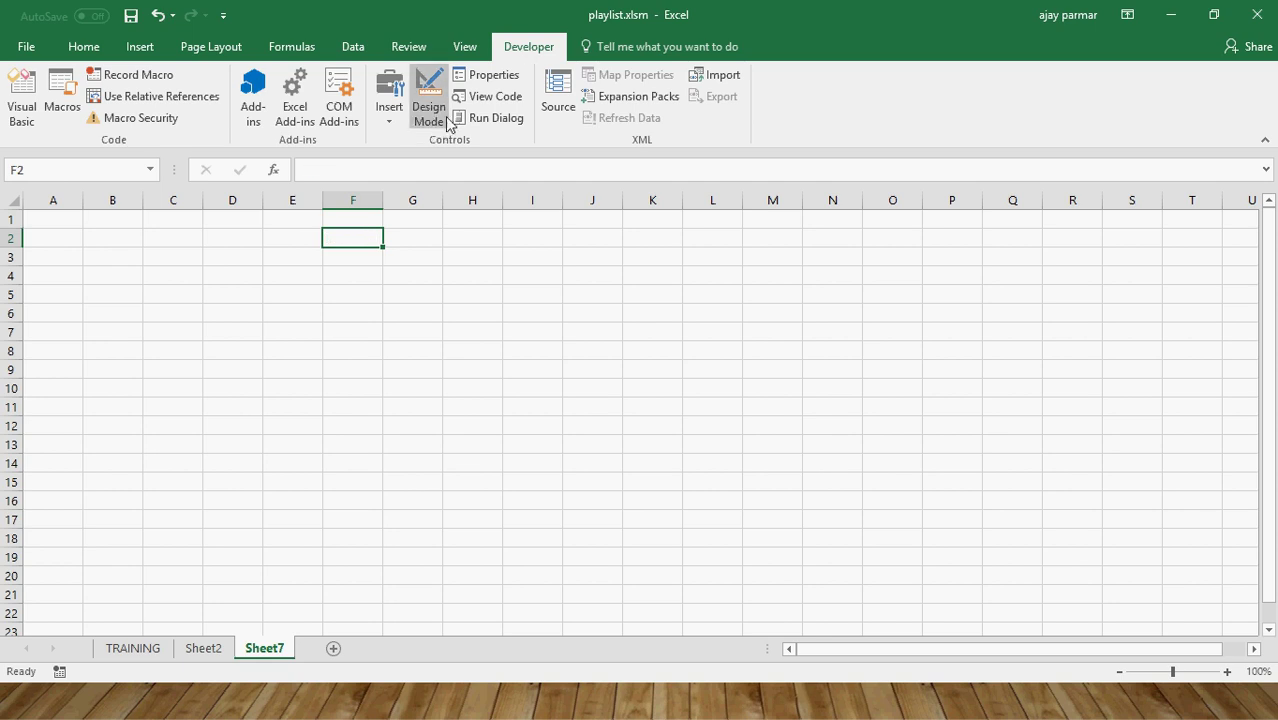
Insert a form-control combo box spanning columns D to F around rows 2 and 3, and open its list.
click(388, 119)
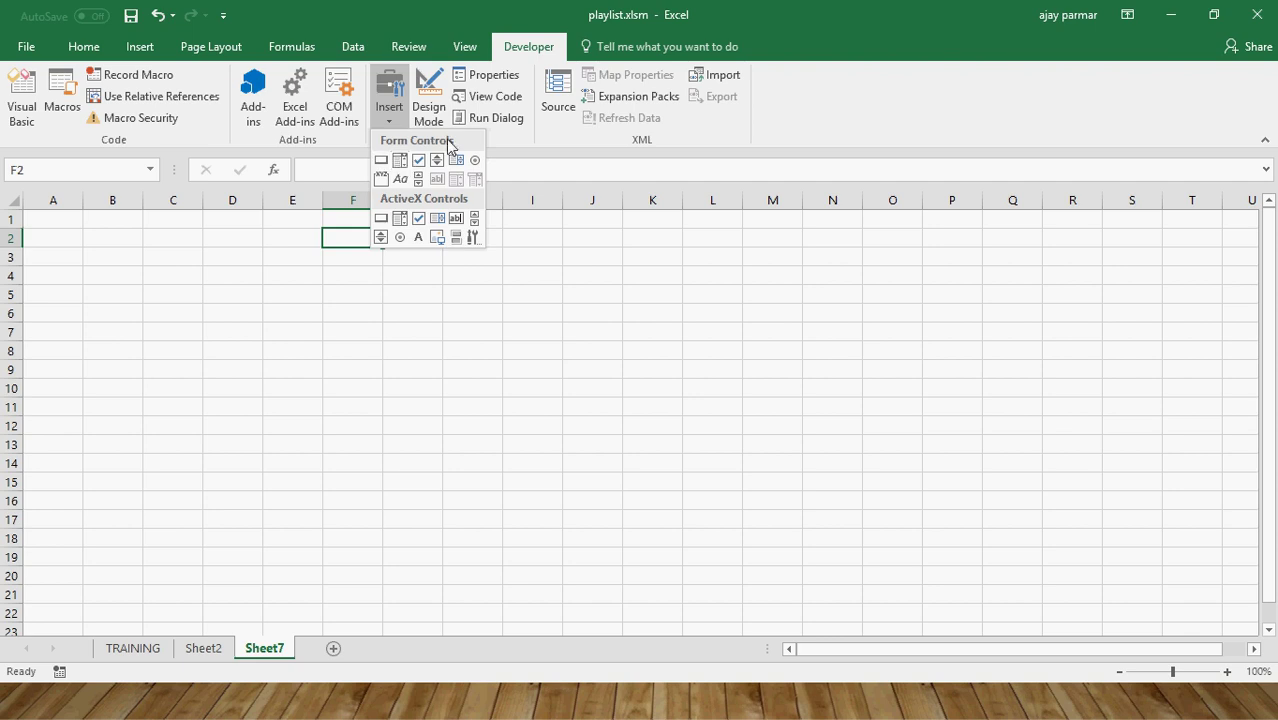
click(400, 161)
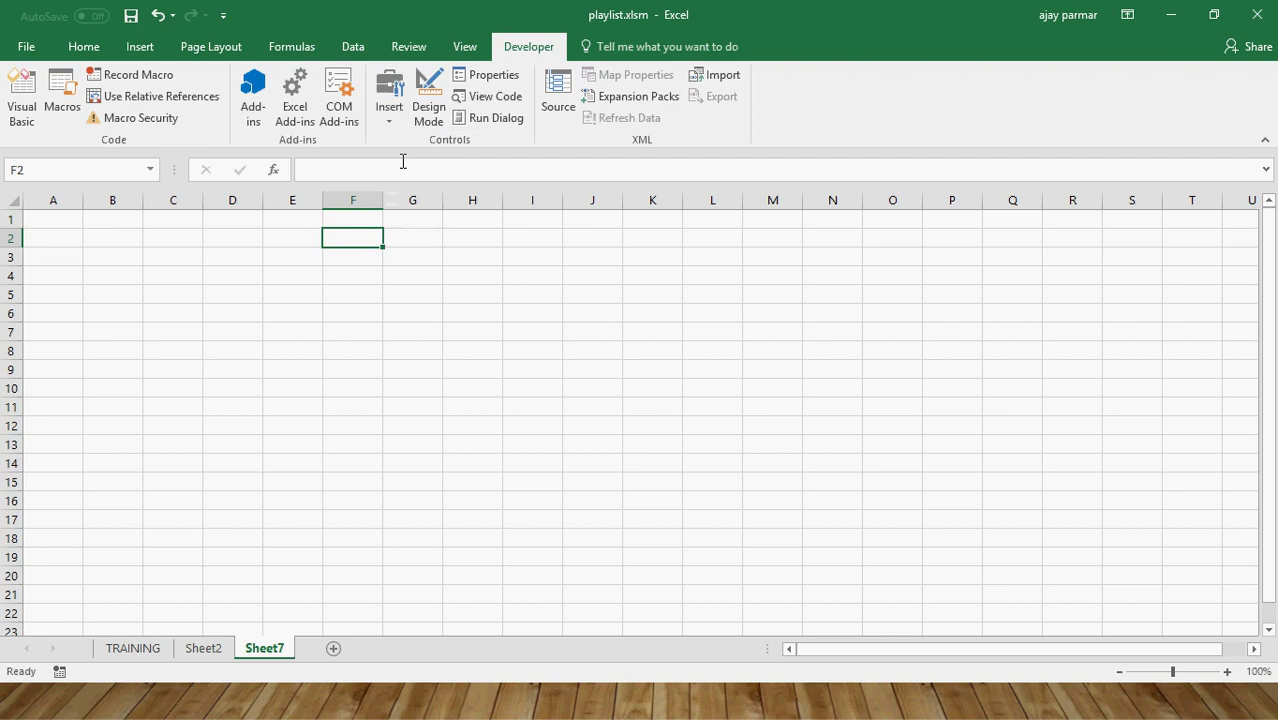
drag(205, 241, 391, 273)
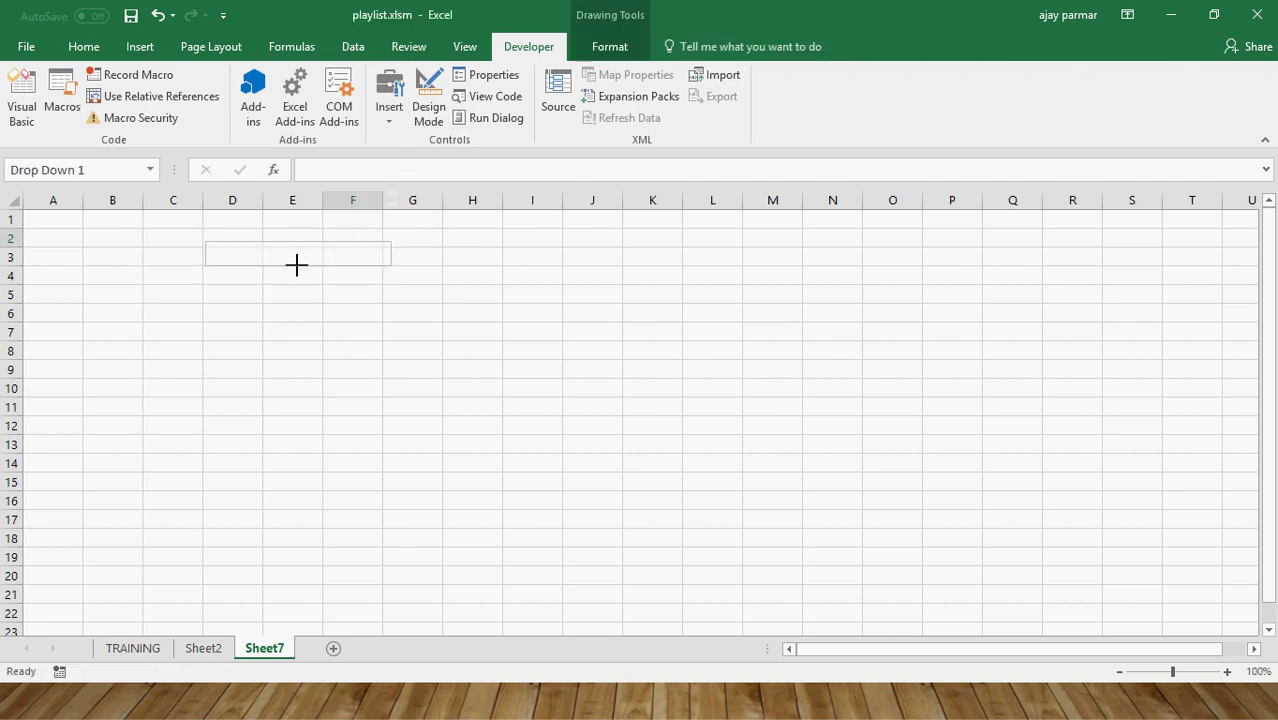
click(400, 294)
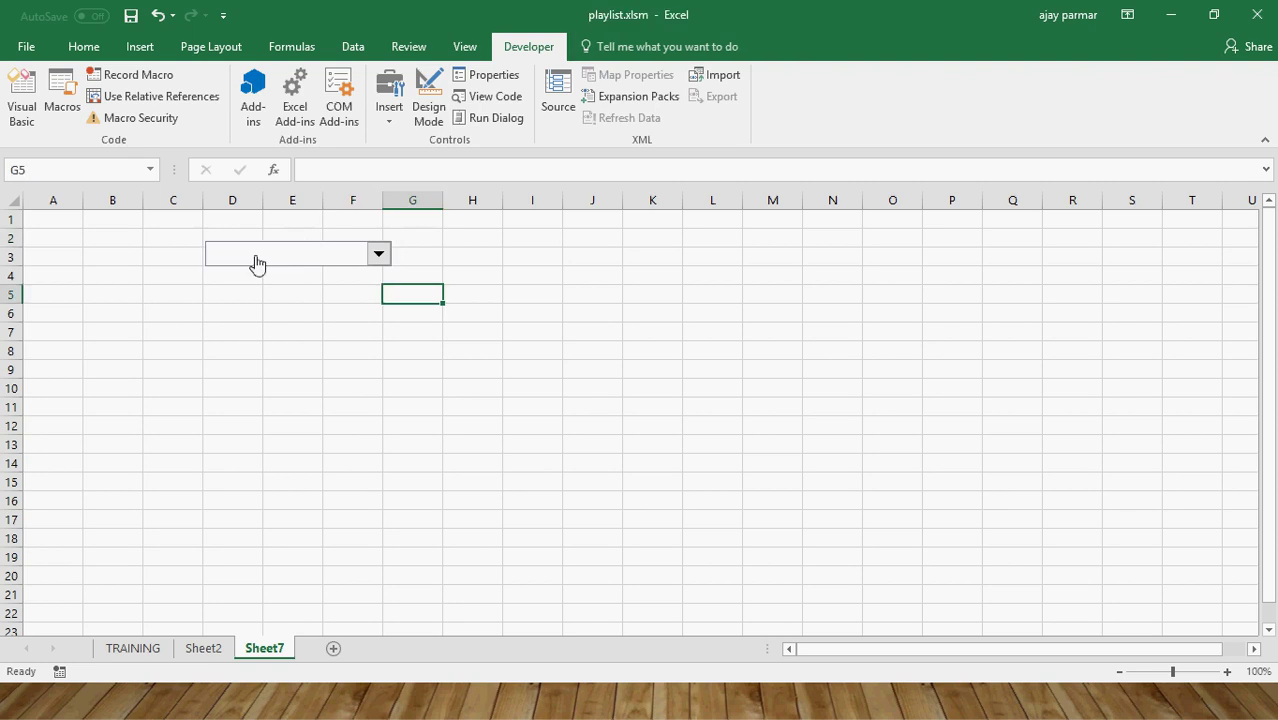
click(379, 256)
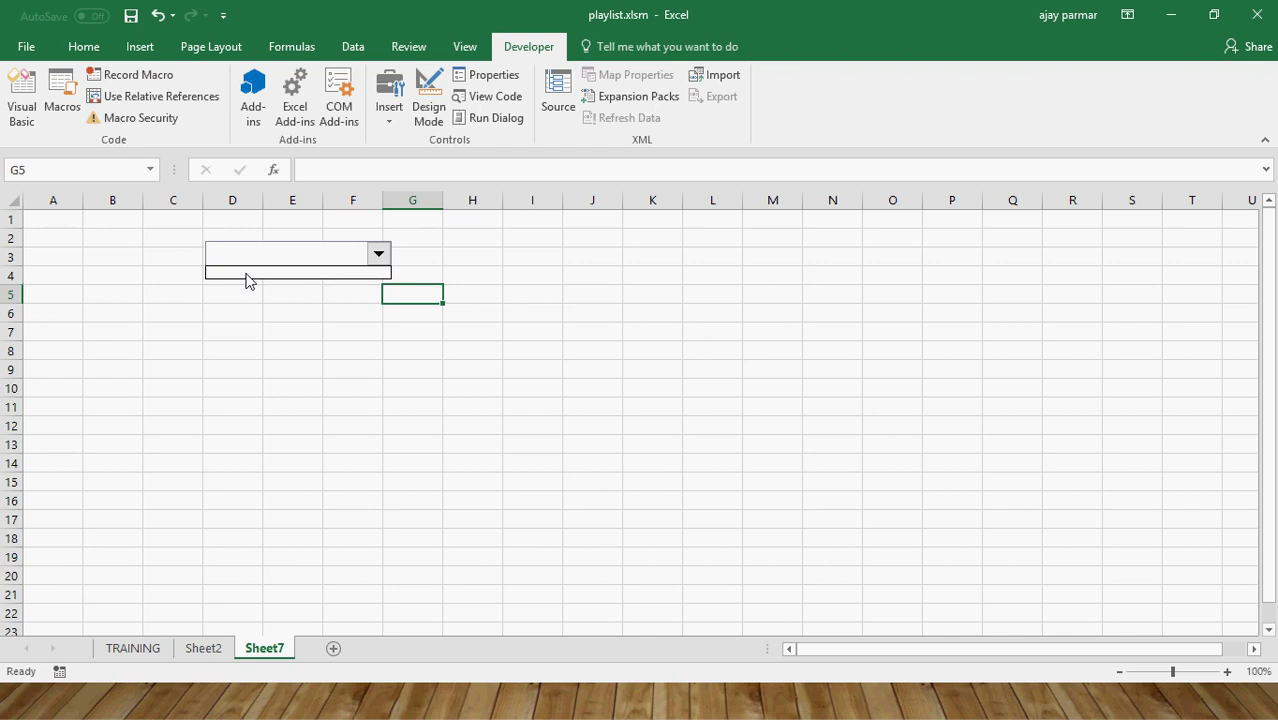
Close the combo box list and select the cell range D8:I16.
click(328, 353)
key(Left)
key(Left)
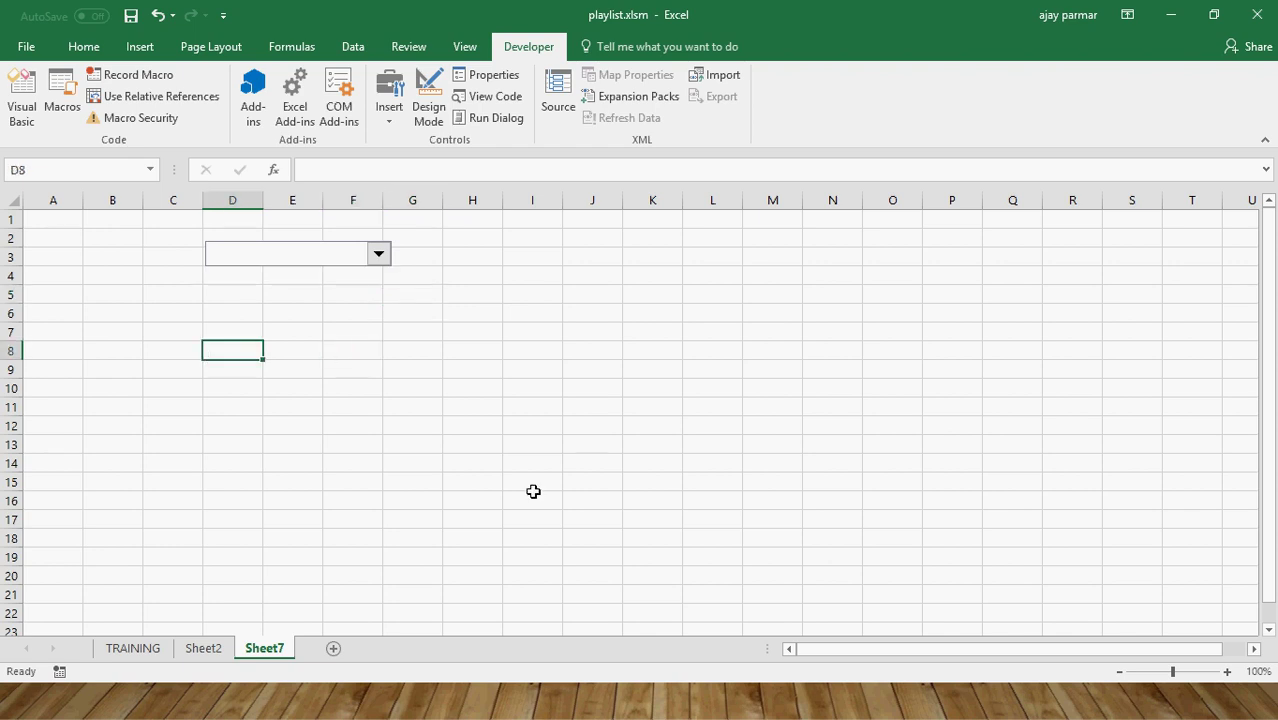
shift+click(533, 491)
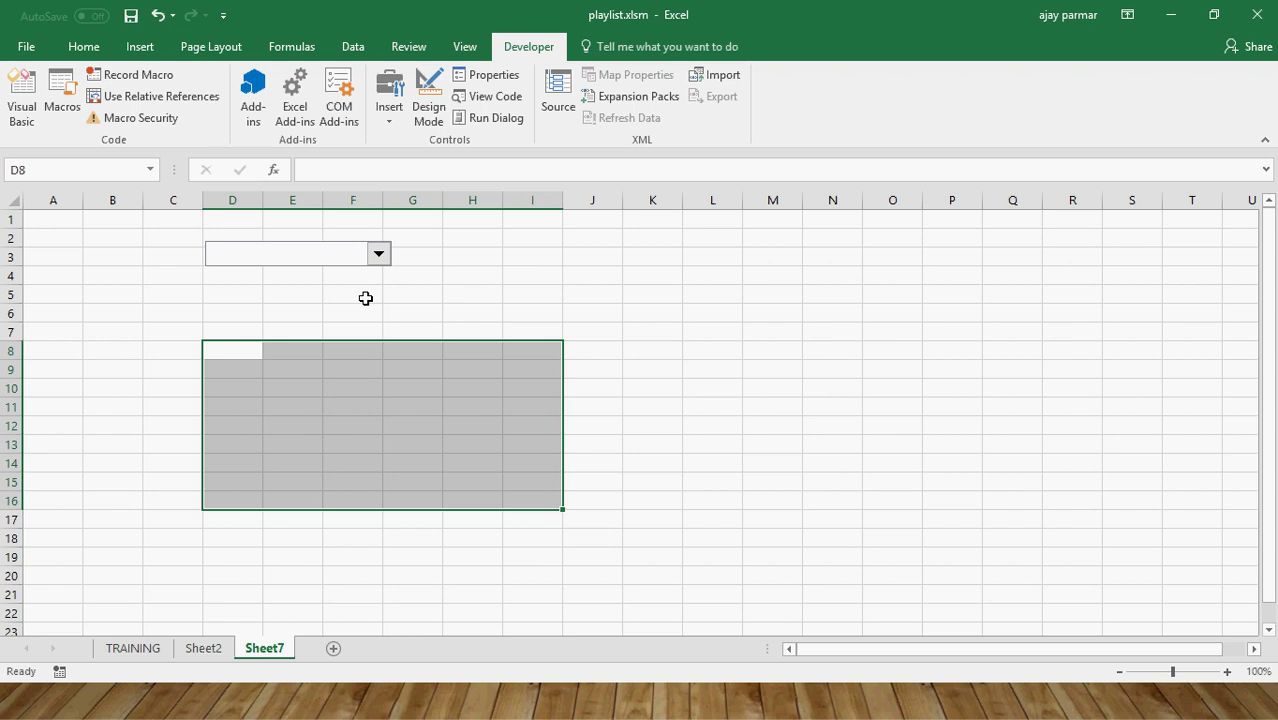
Format the combo box control with input range $A$1:$A$7 and cell link $B$1.
right_click(306, 262)
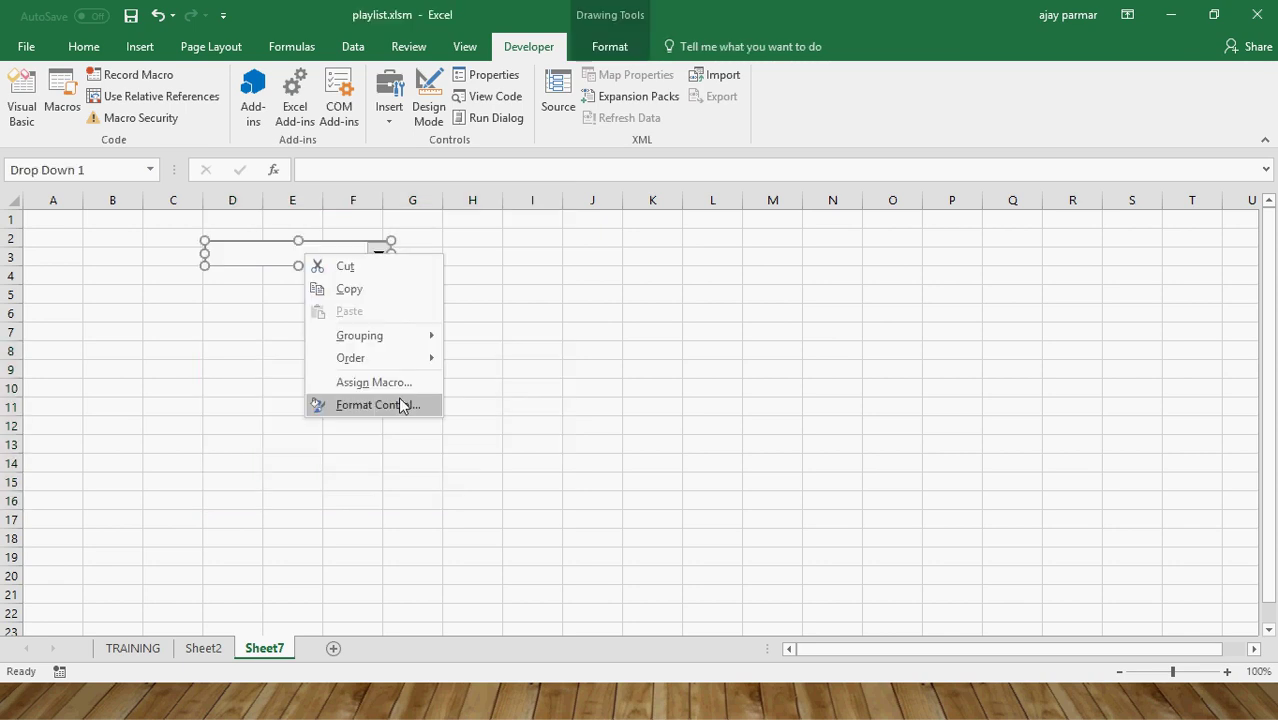
click(399, 404)
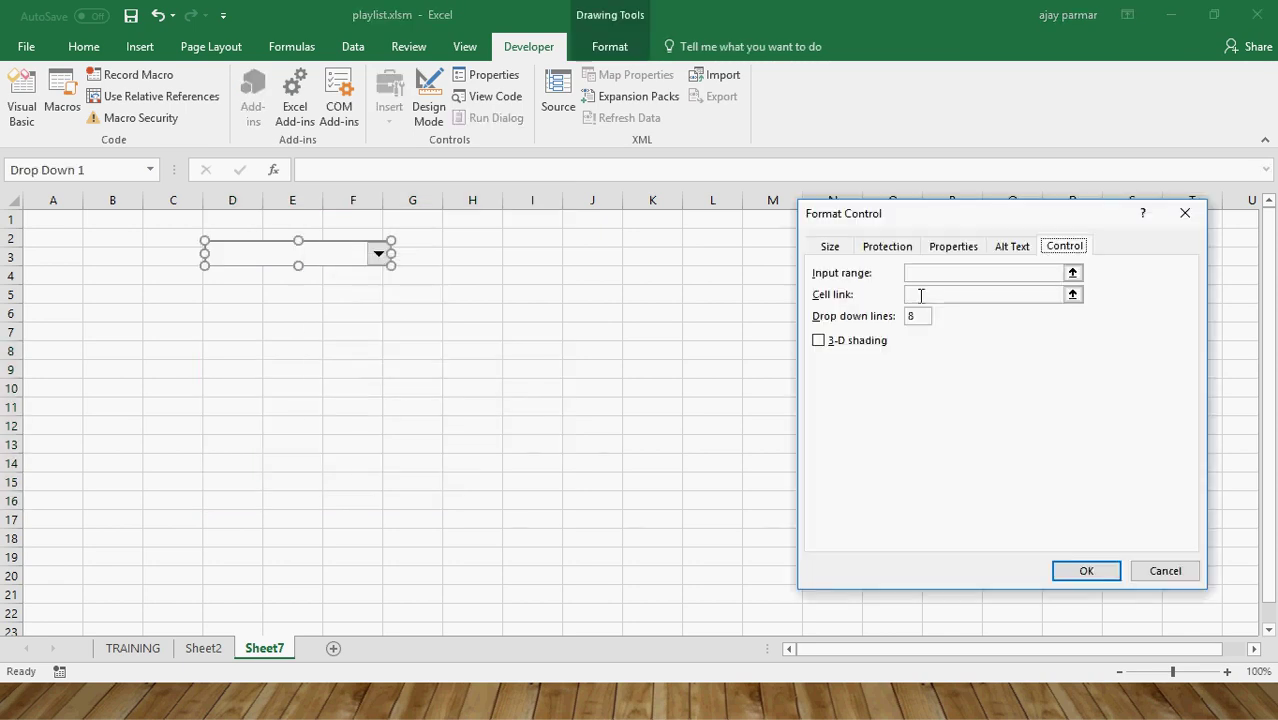
click(917, 276)
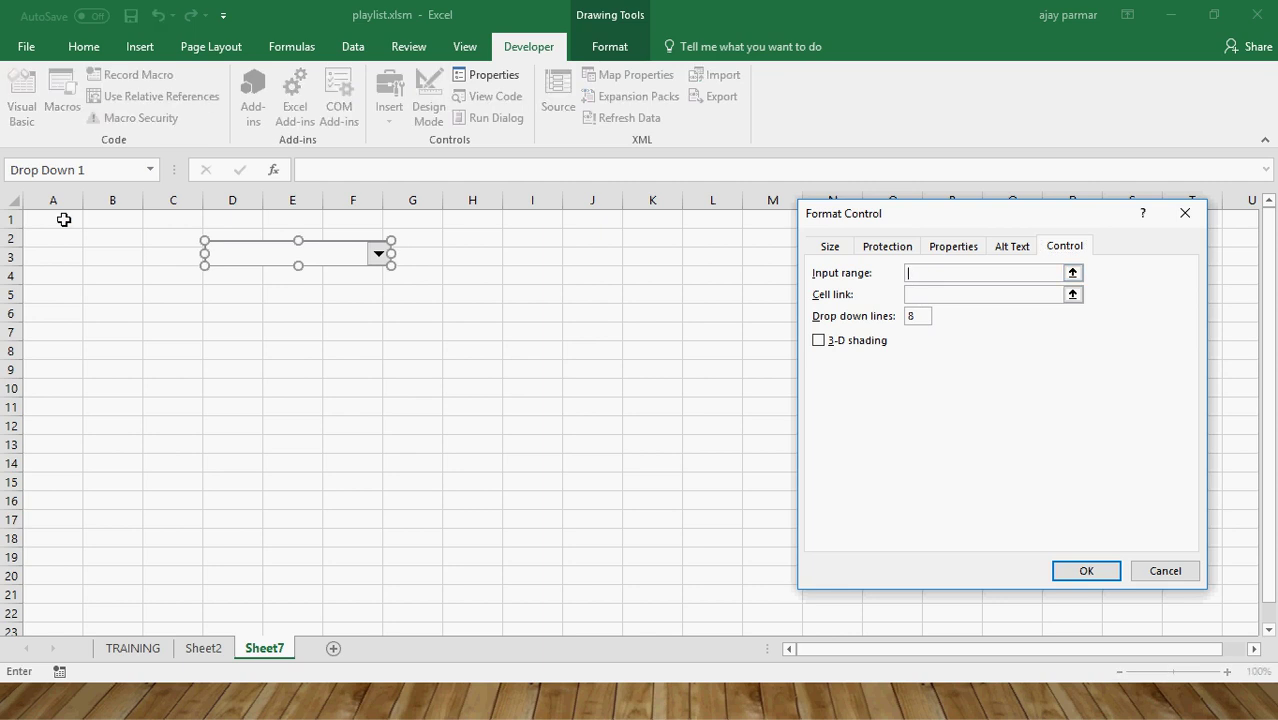
drag(63, 219, 58, 330)
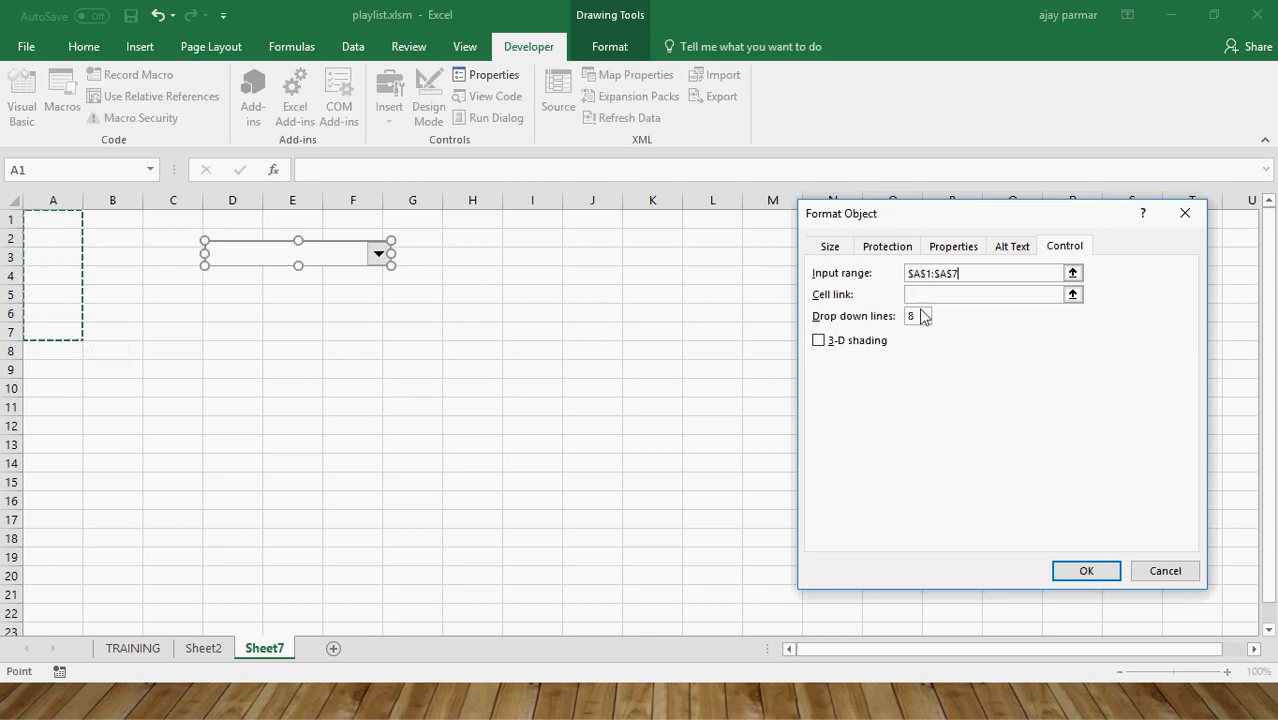
click(924, 294)
click(102, 222)
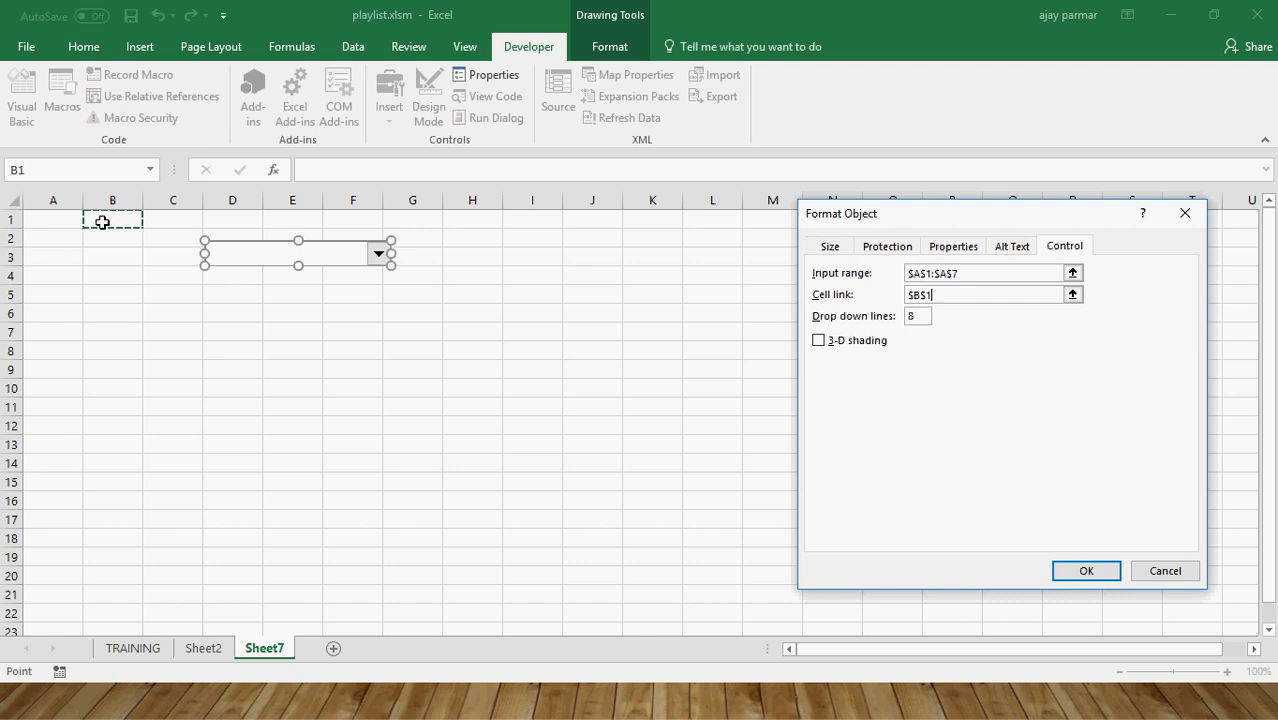
click(1078, 566)
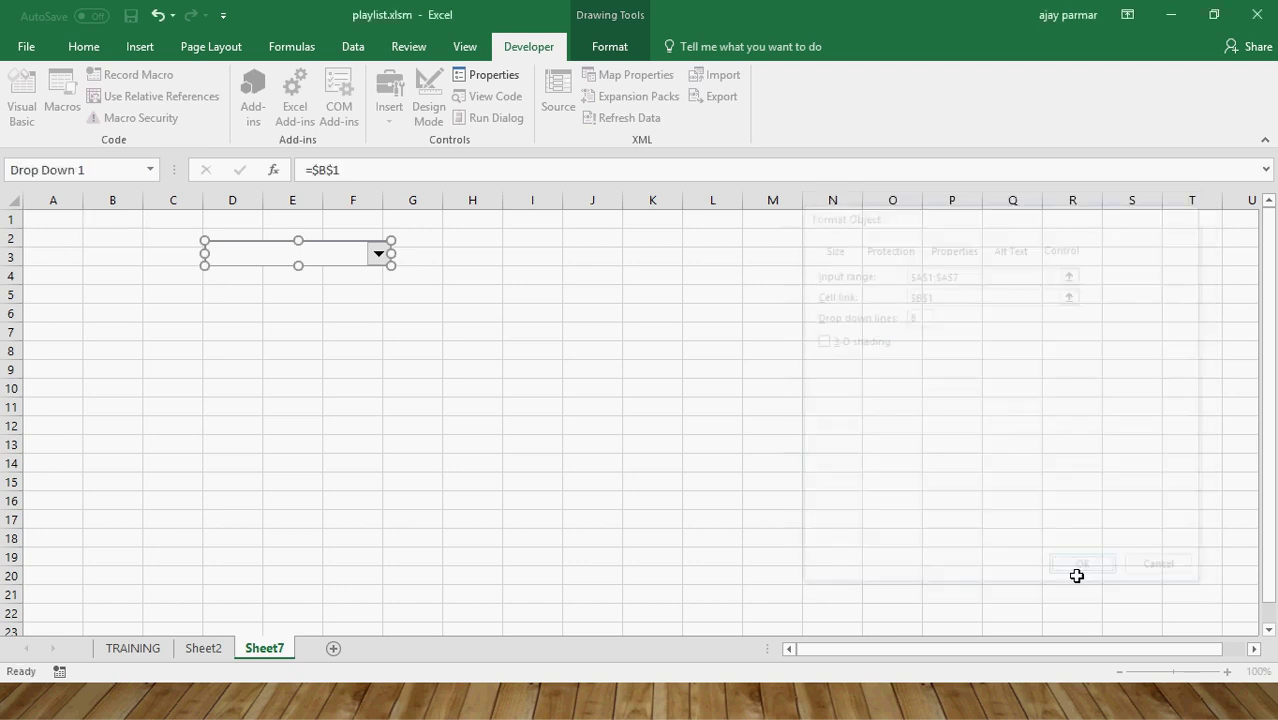
Fill cells A1 to A5 with the list entries IND, AFG, ENGLAND, USA and MEXICO.
click(57, 220)
text(IN)
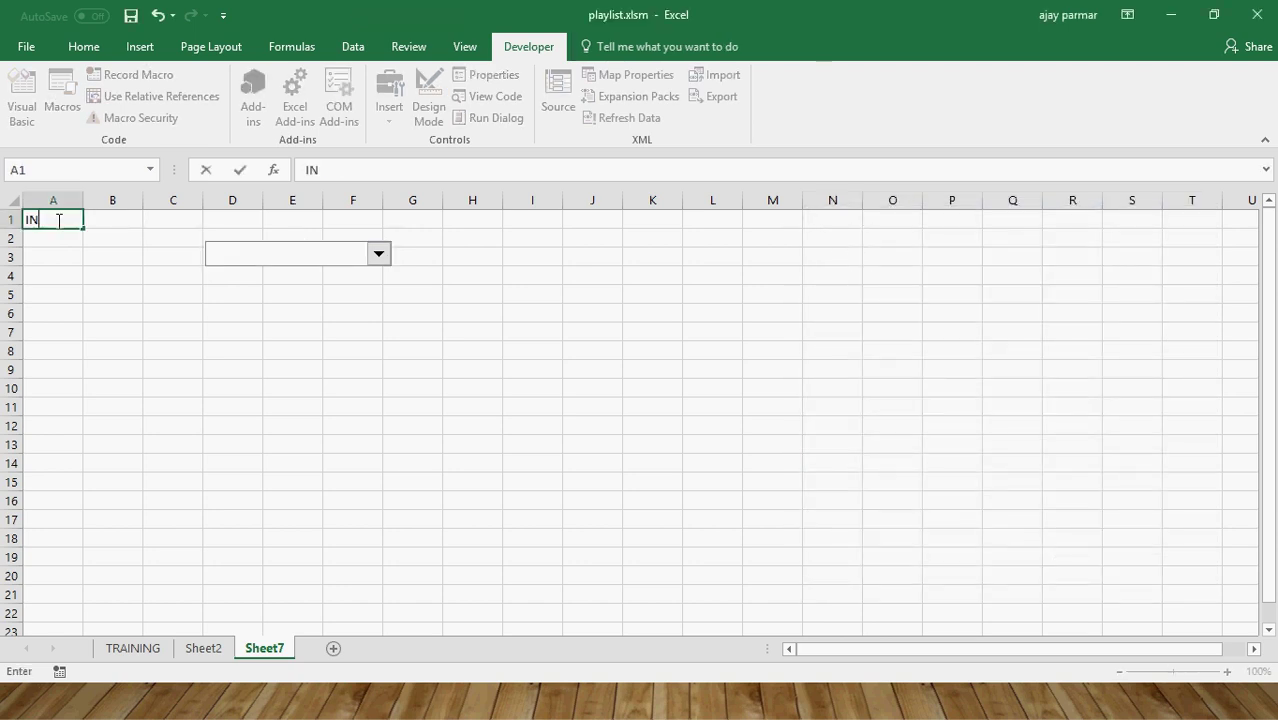
text(D)
key(Return)
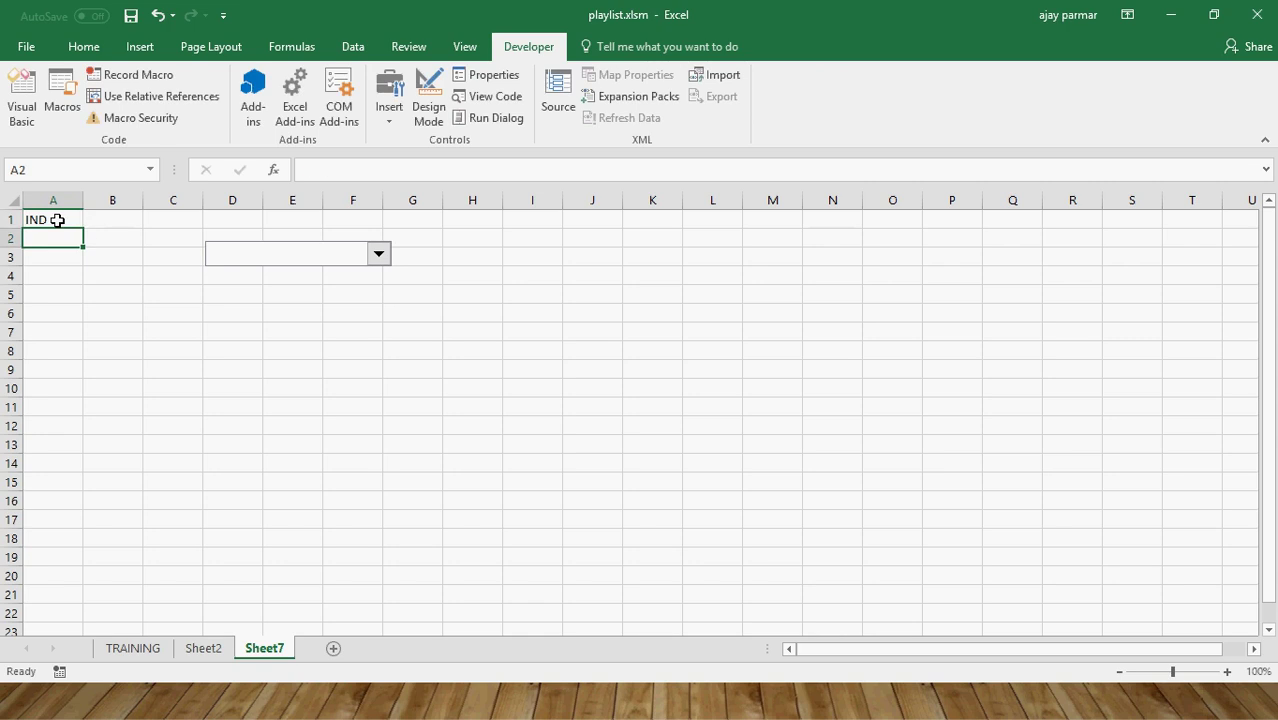
text(AFG)
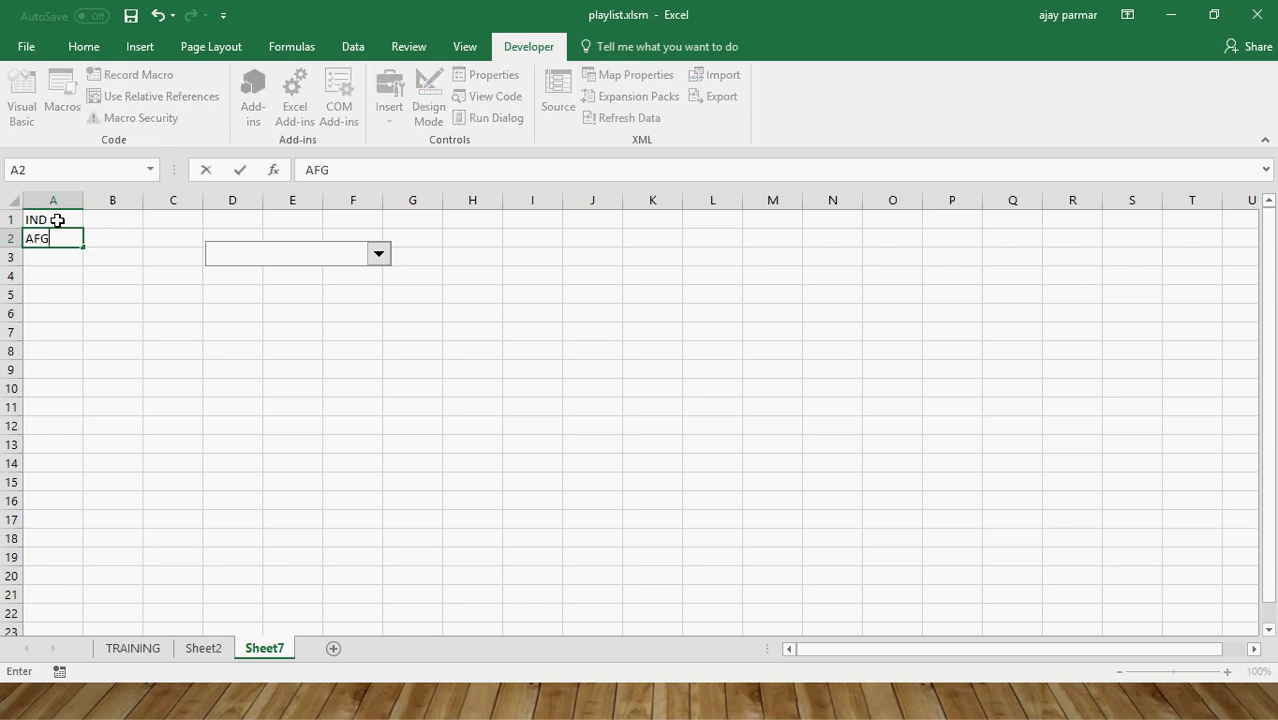
key(Return)
text(ENGLAN)
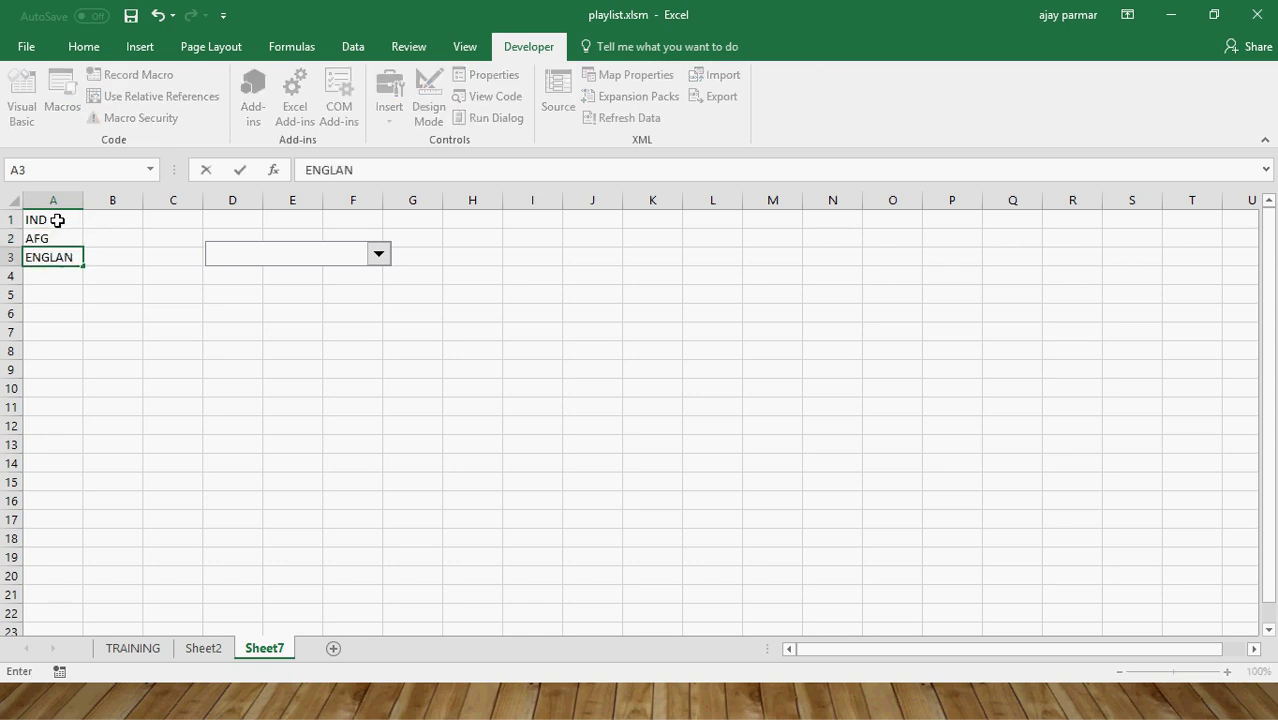
key(BackSpace)
text(ND)
key(Return)
text(USA)
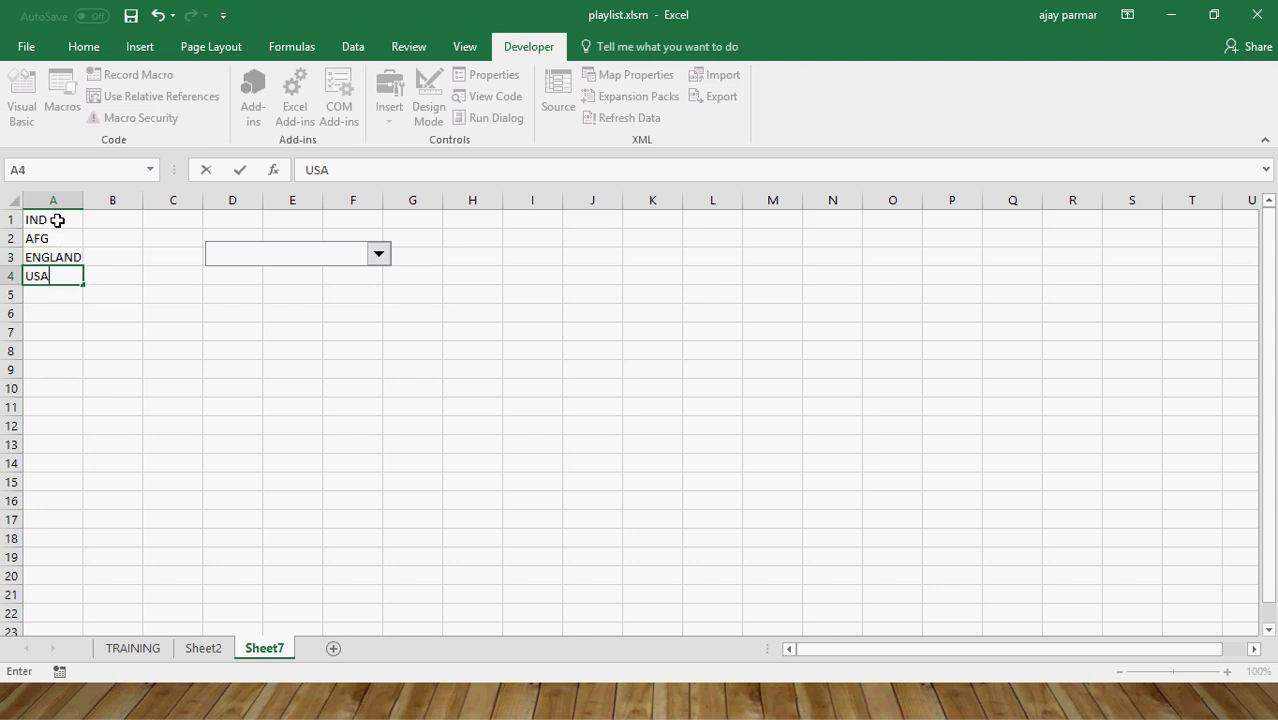
key(Return)
text(MEXIC)
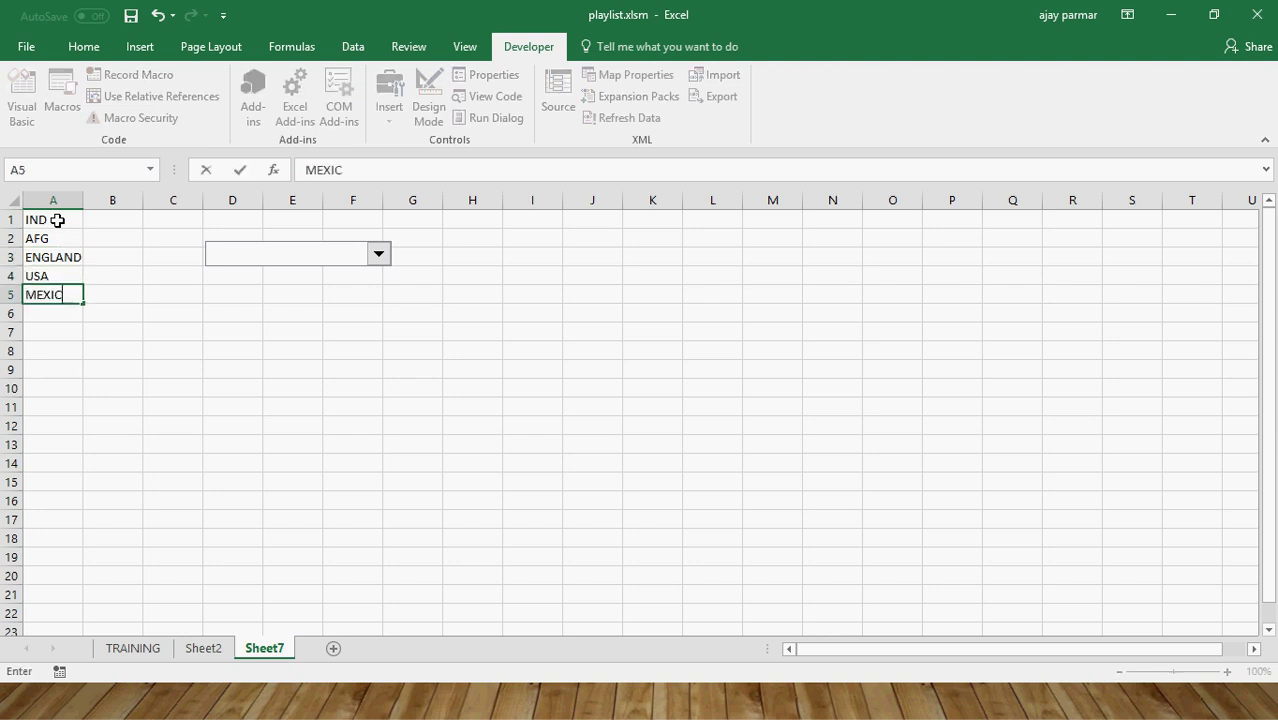
text(O)
key(Return)
Choose IND from the combo box list.
click(378, 255)
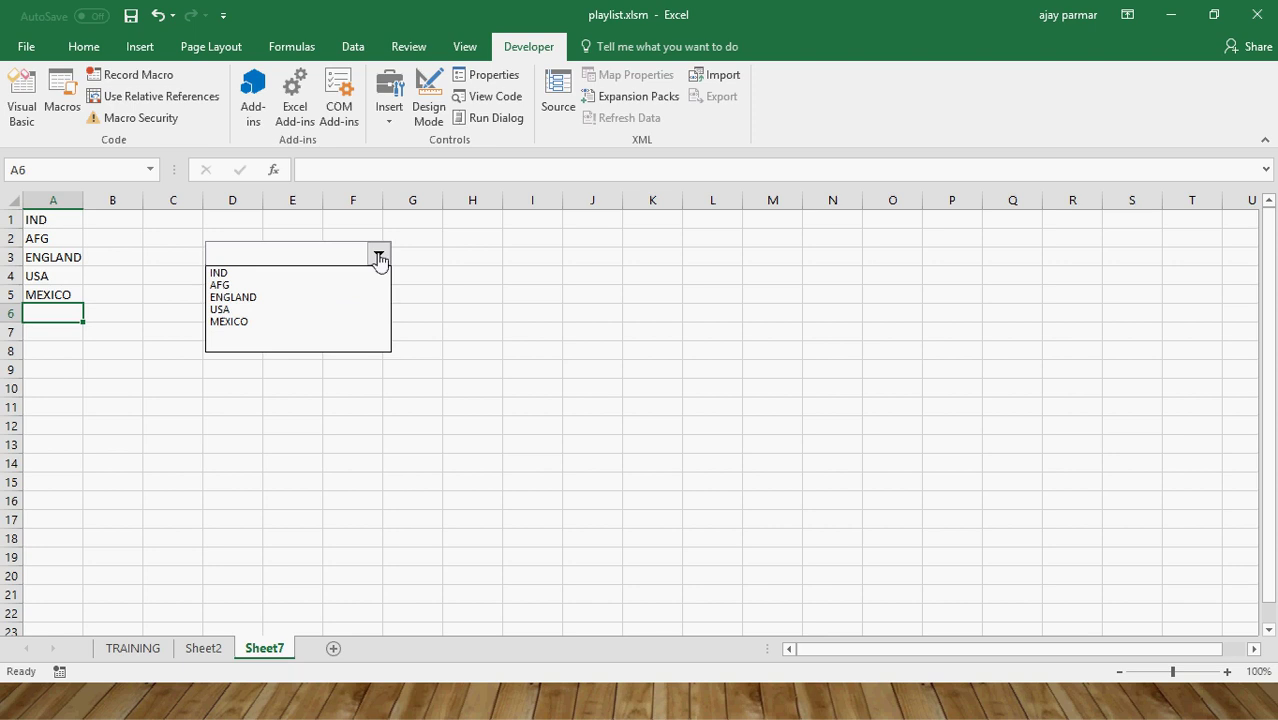
click(256, 276)
Enter IND in cell J3 and compare that plain cell with the combo box and the range D5:F11.
click(589, 251)
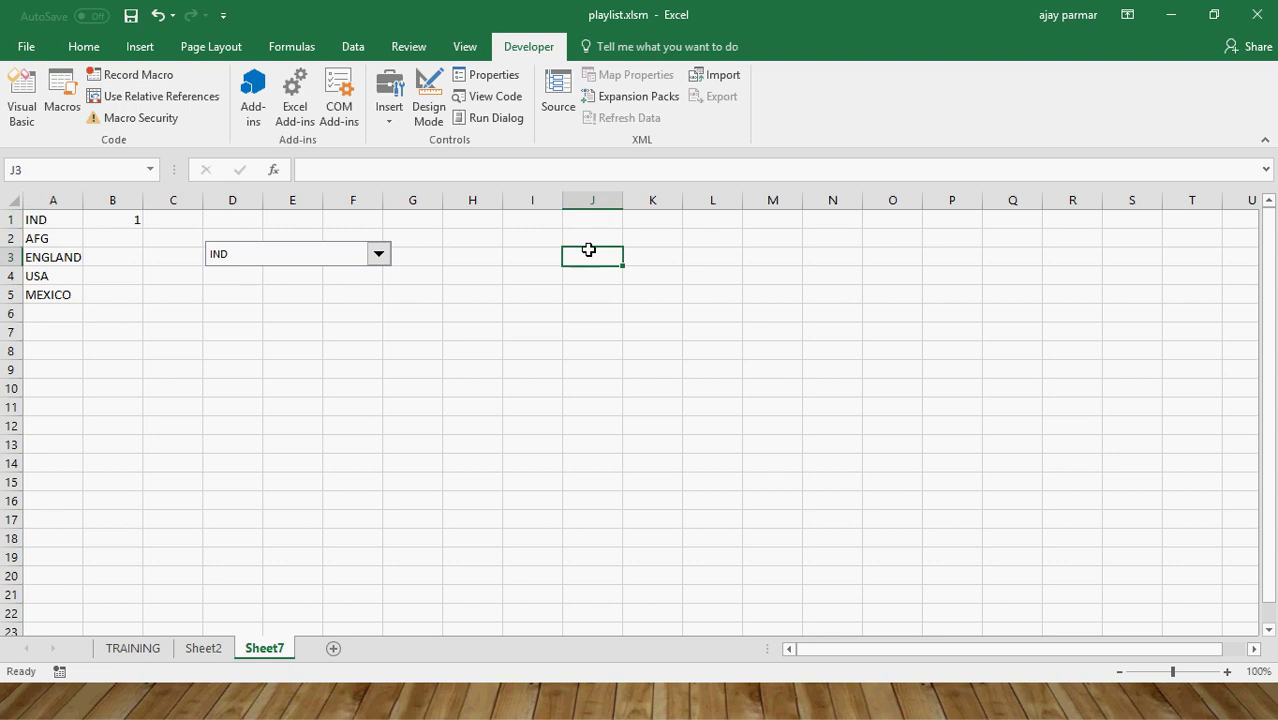
text(IND)
key(Return)
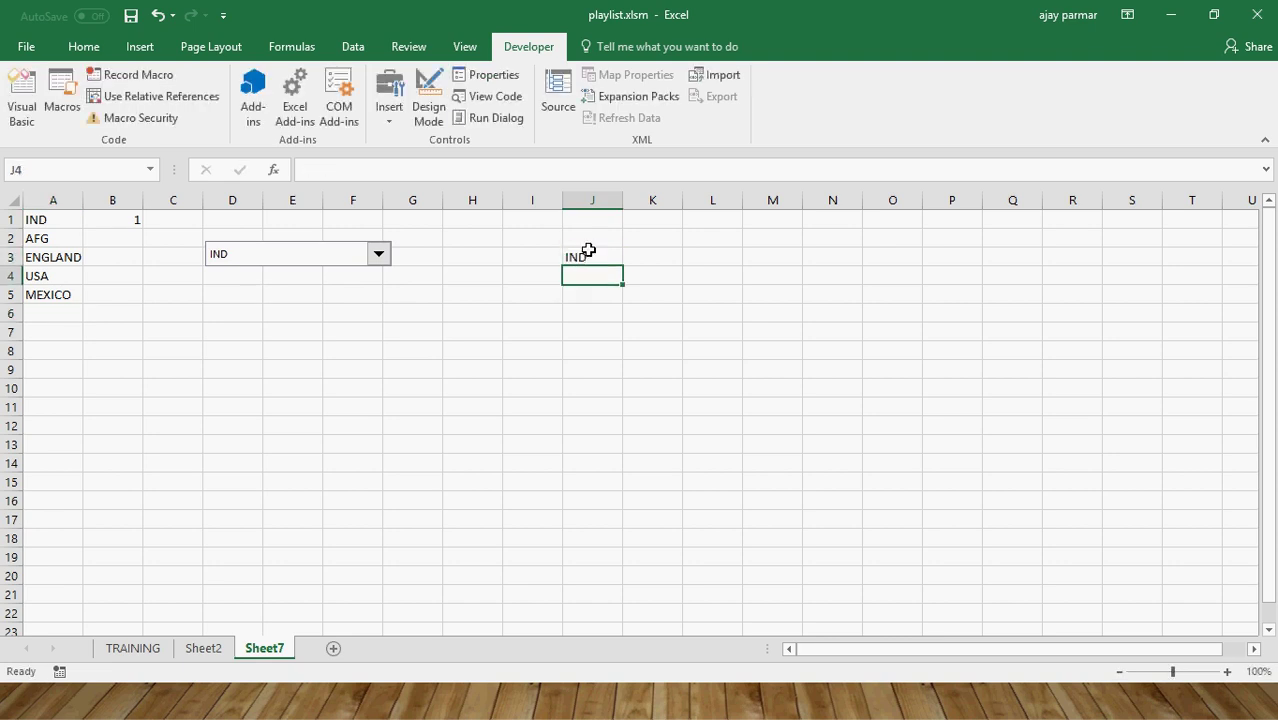
click(589, 251)
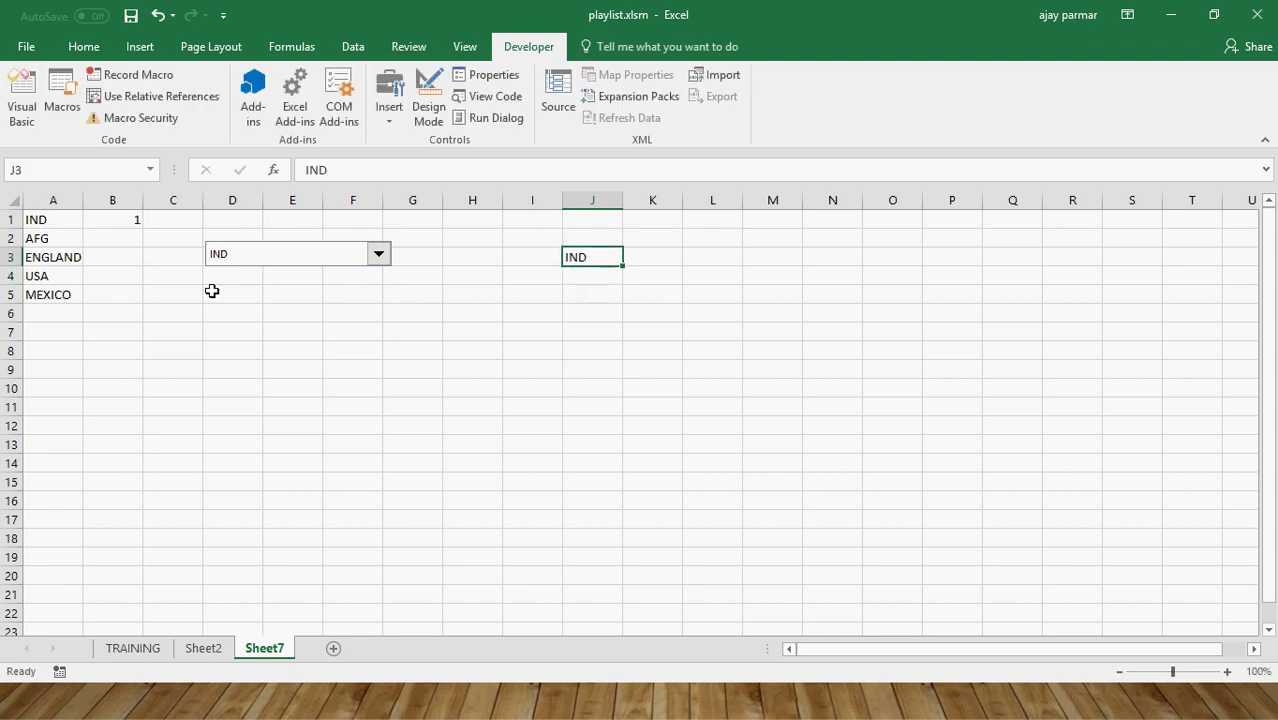
drag(212, 291, 377, 397)
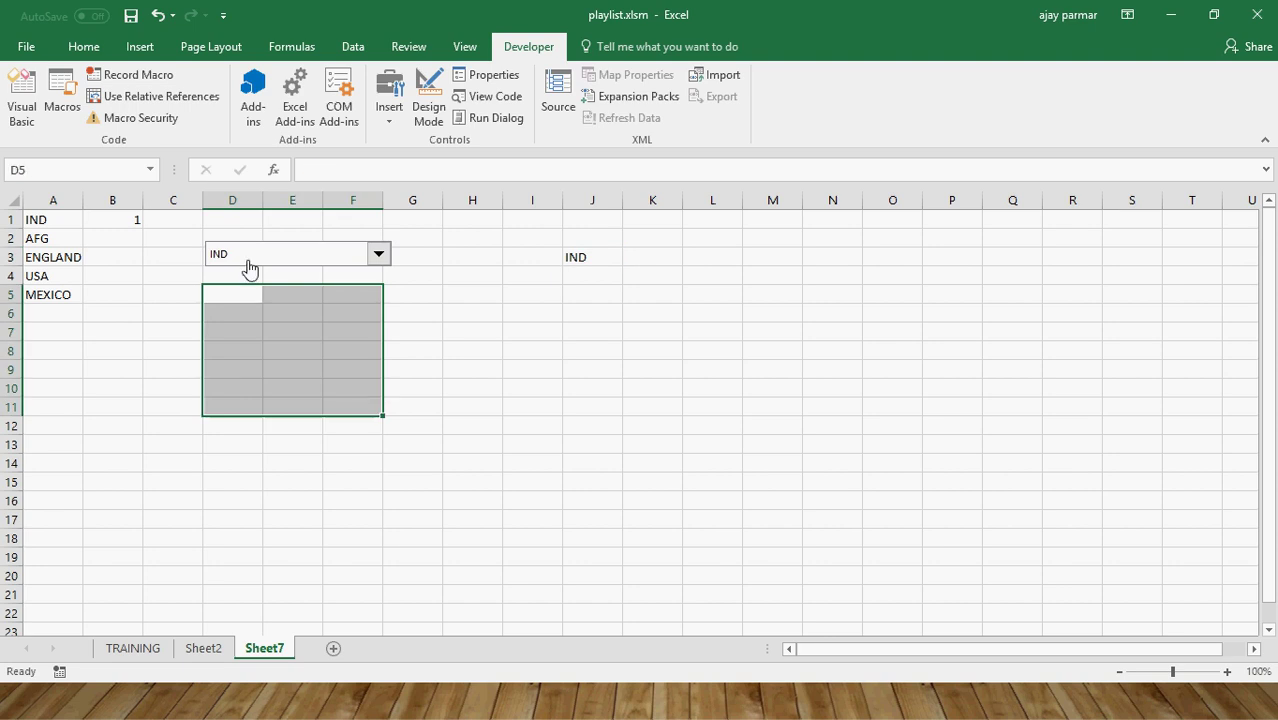
click(607, 257)
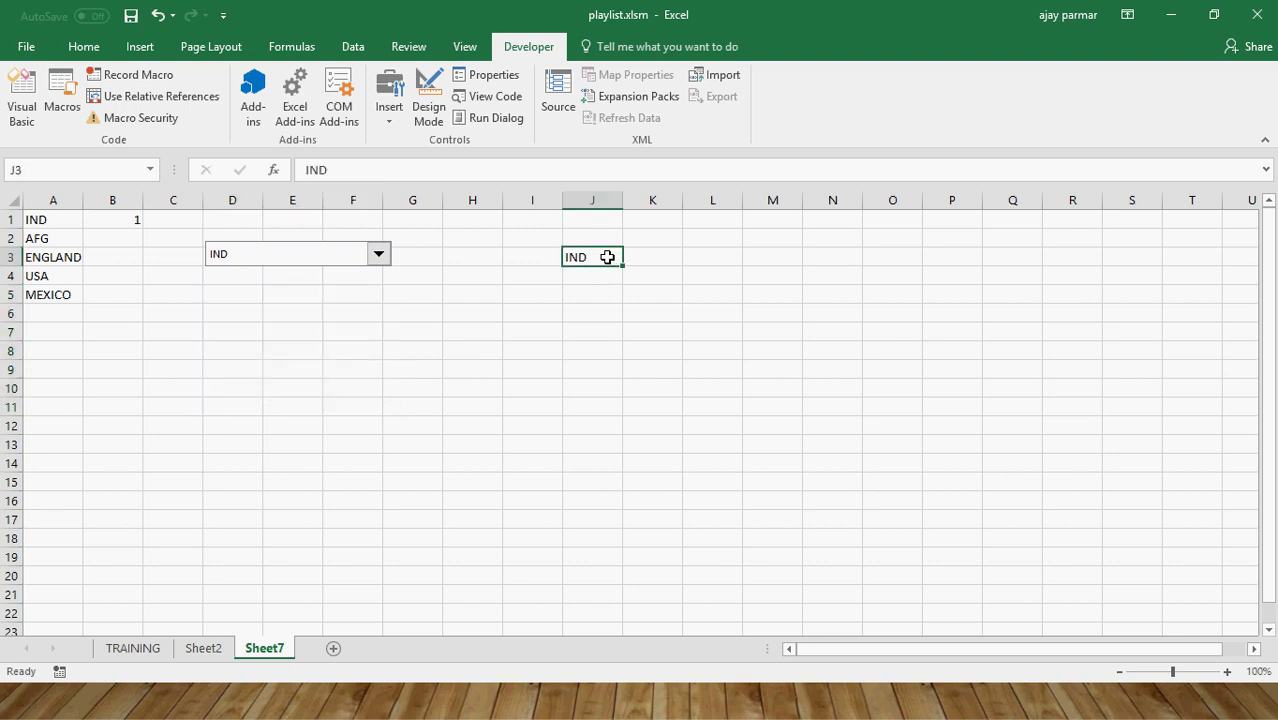
Move the combo box slightly up and left so it sits on row 2, and deselect it.
right_click(271, 254)
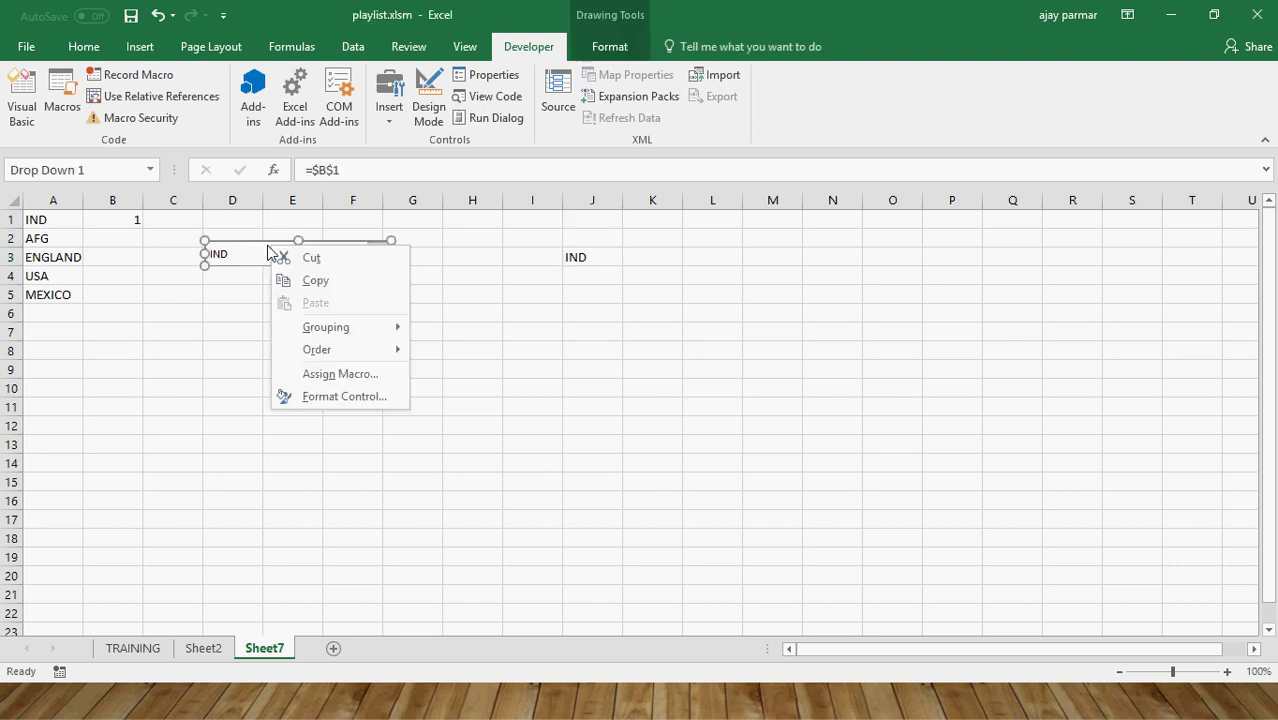
click(267, 244)
drag(267, 244, 263, 231)
key(Escape)
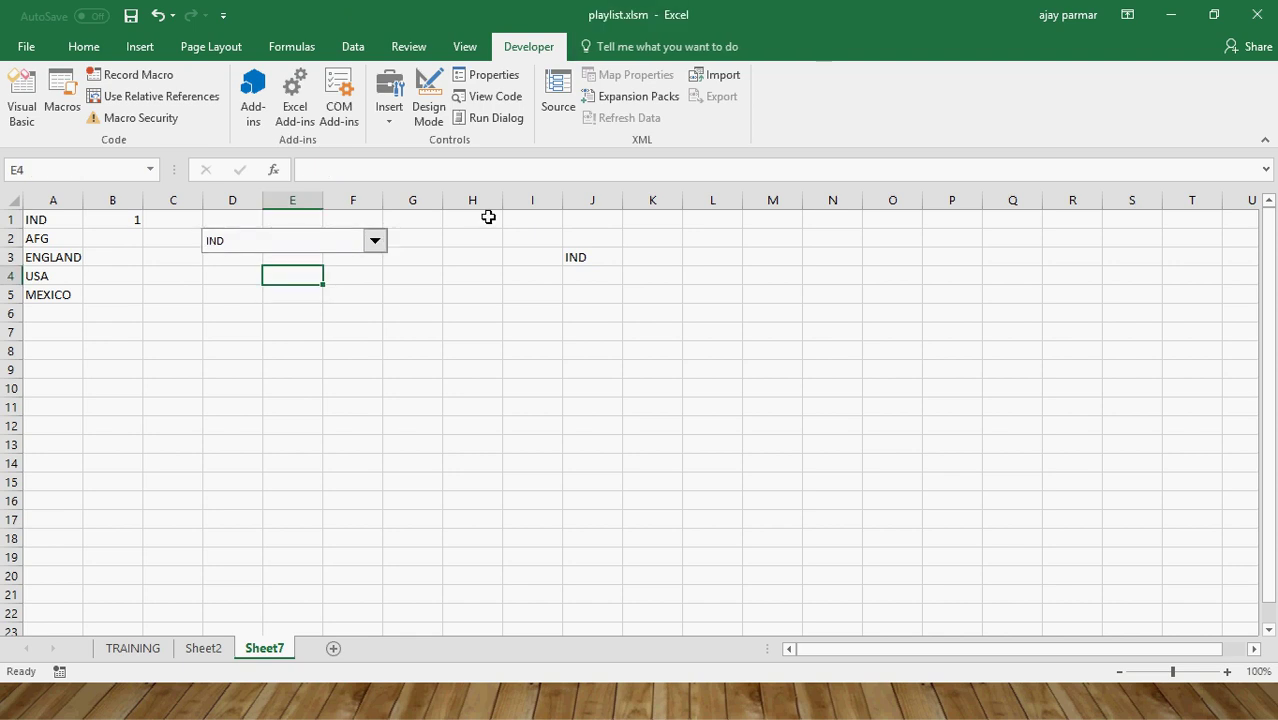
Insert a list box form control below the combo box, covering about D6 to E14.
click(391, 110)
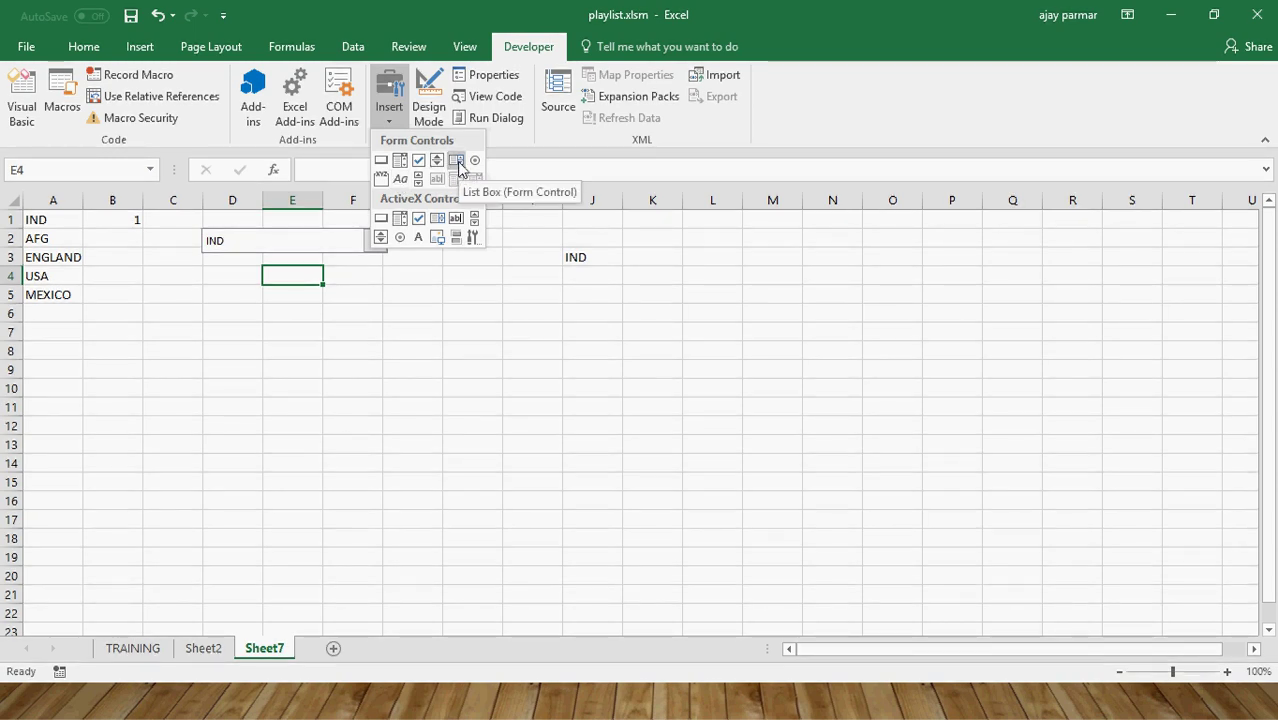
click(457, 161)
drag(213, 312, 316, 471)
Set the list box's input range to $A$1:$A$5 and its cell link to $B$2, and deselect it.
right_click(270, 371)
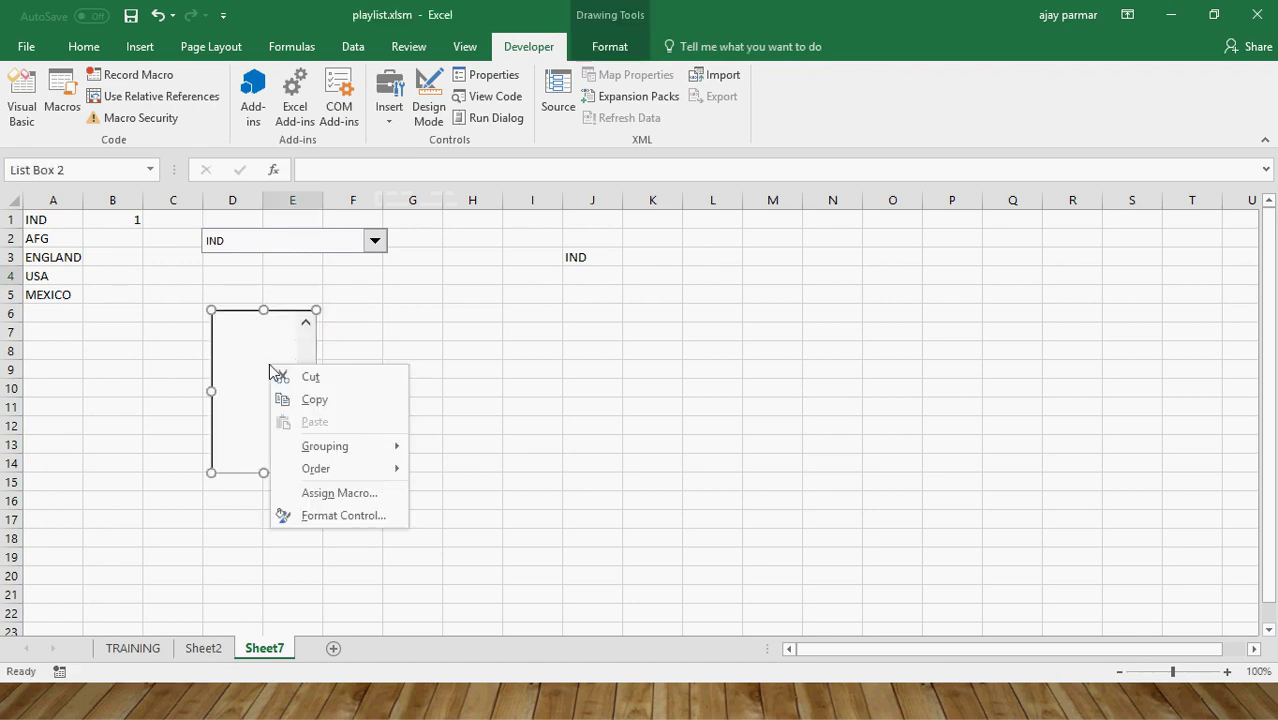
click(337, 516)
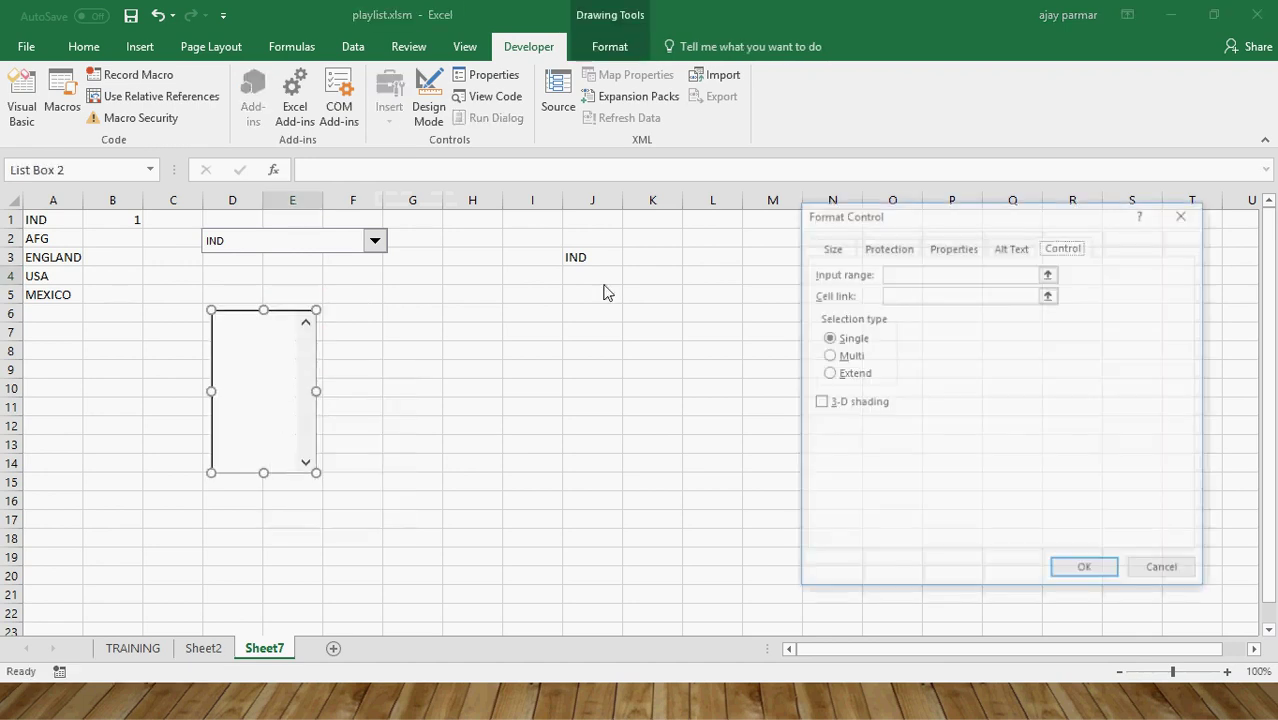
click(923, 279)
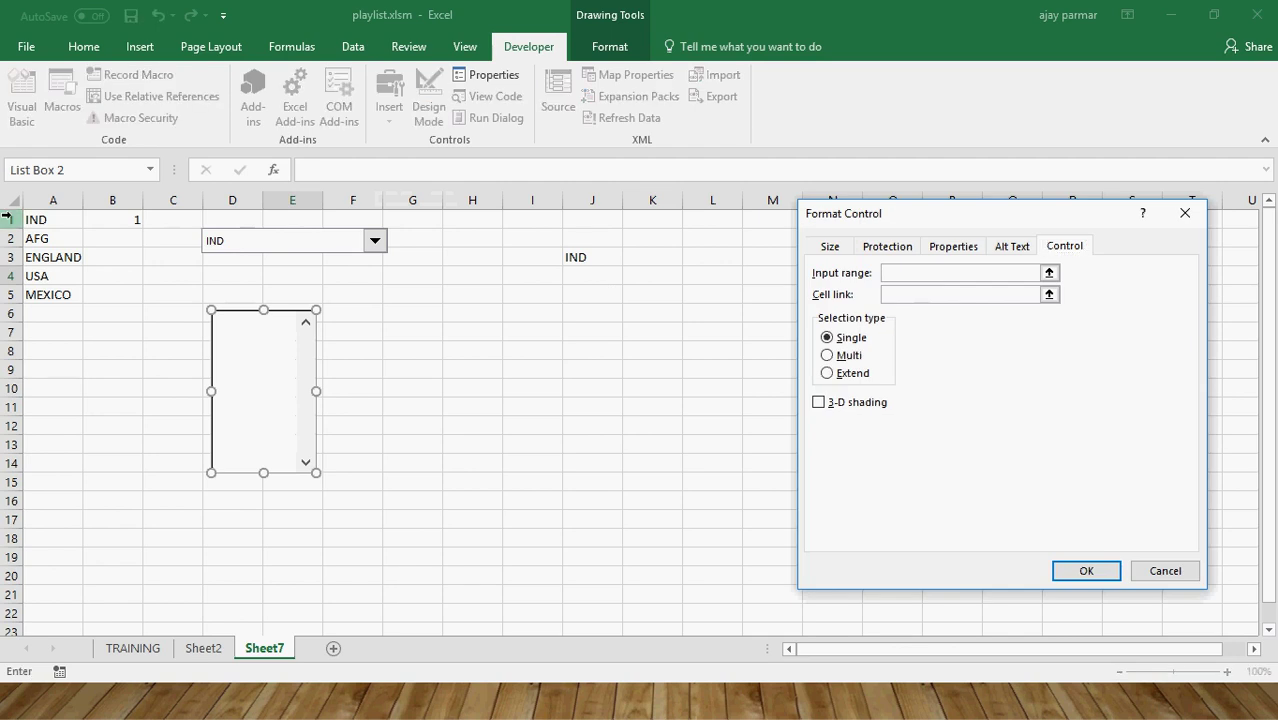
click(8, 218)
click(48, 222)
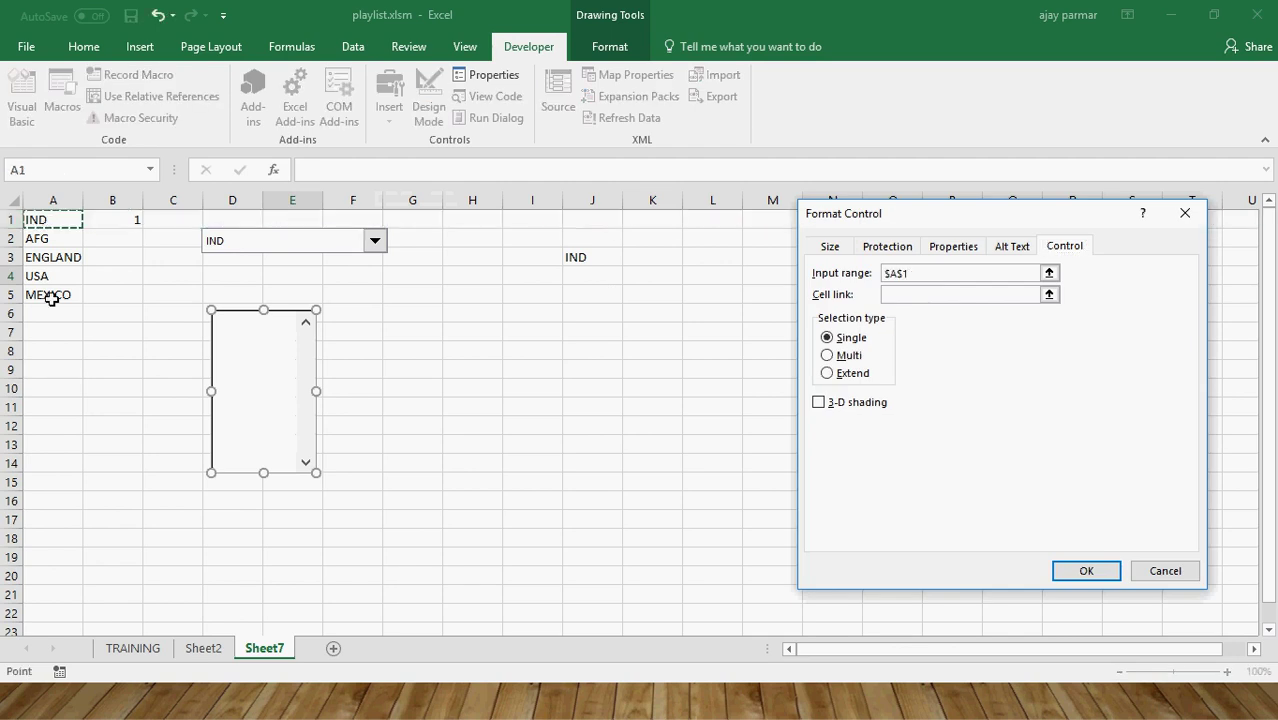
shift+click(51, 298)
click(903, 300)
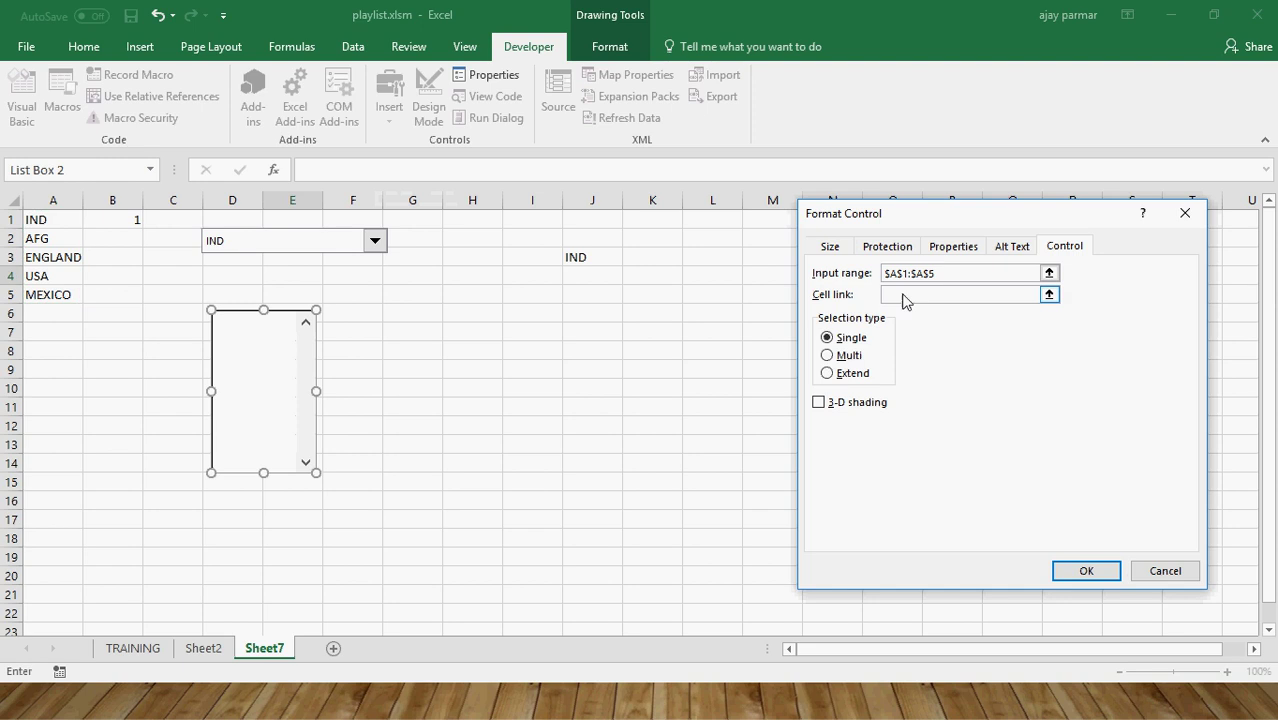
click(125, 239)
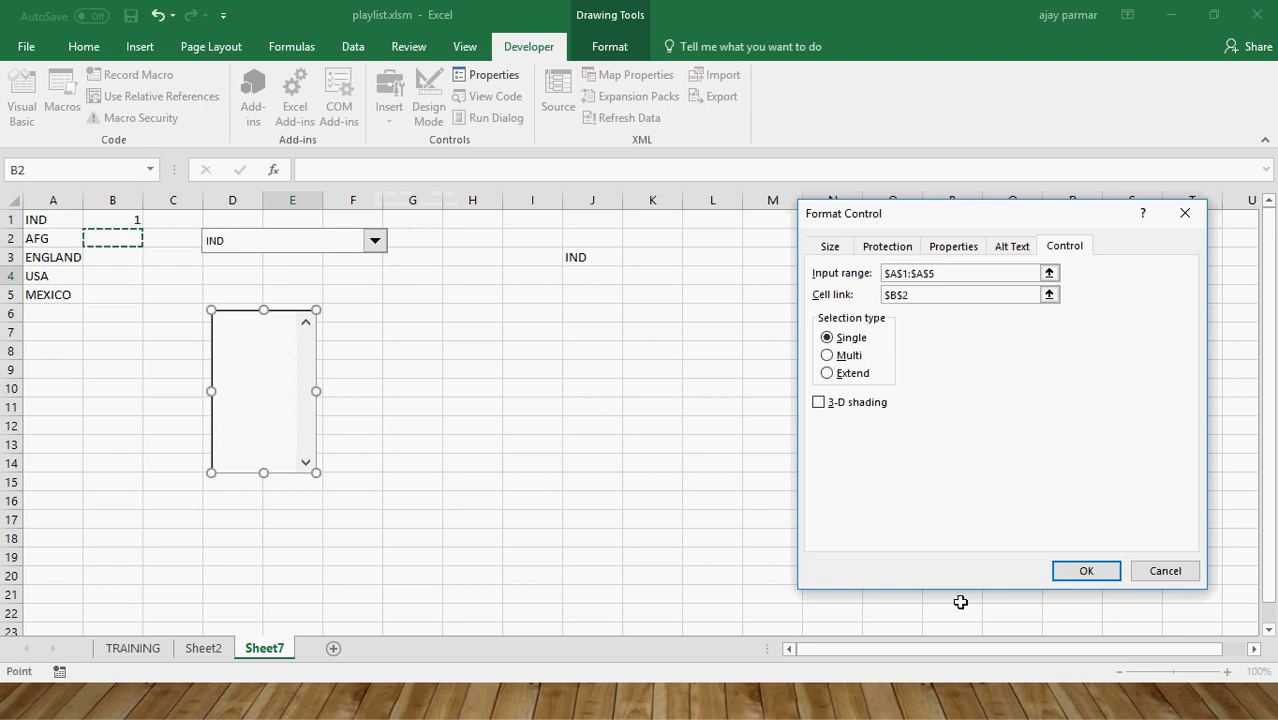
click(1086, 571)
click(660, 516)
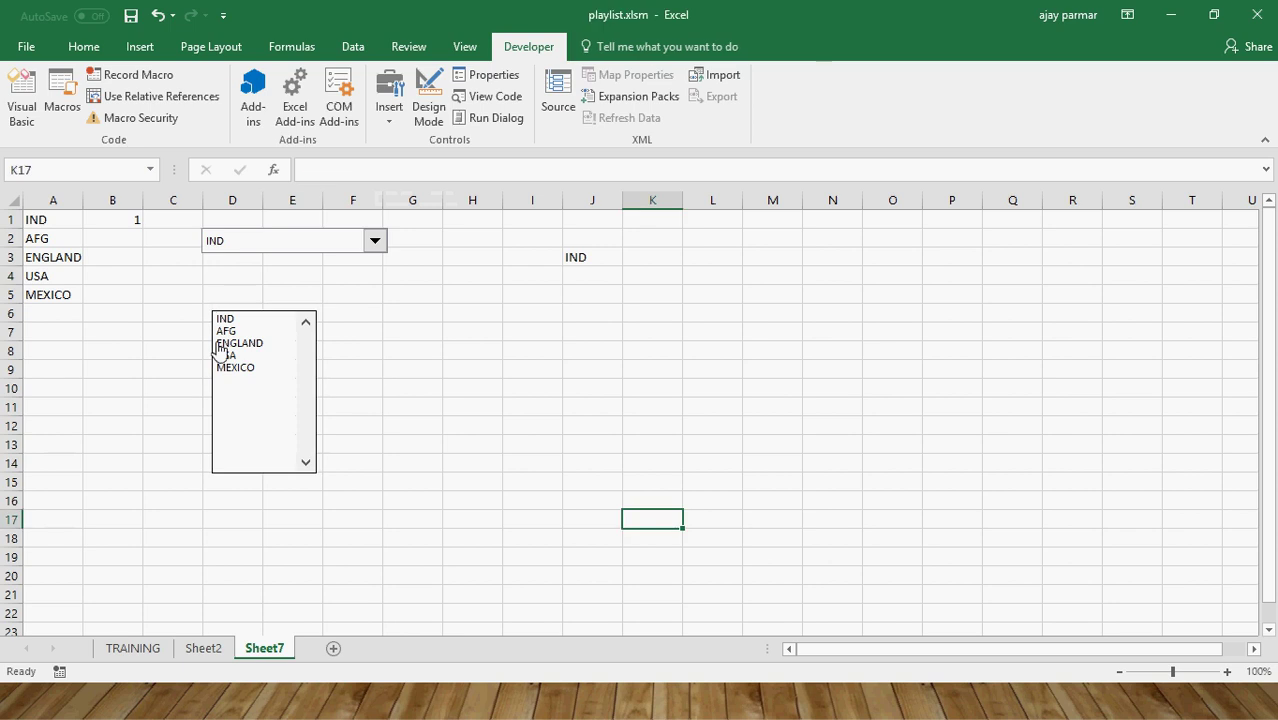
Test the list box by choosing ENGLAND, AFG, USA and MEXICO, checking linked cell B2 and dismissing the low-battery notice.
click(236, 345)
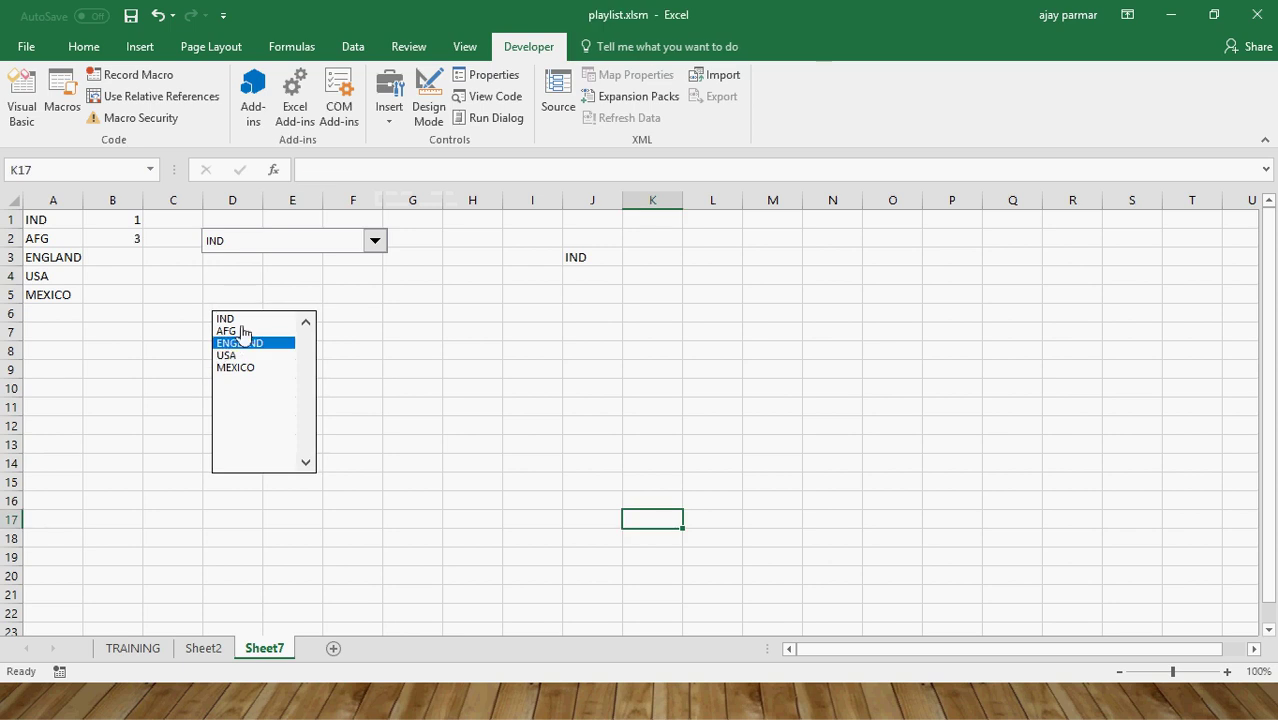
click(244, 333)
click(120, 241)
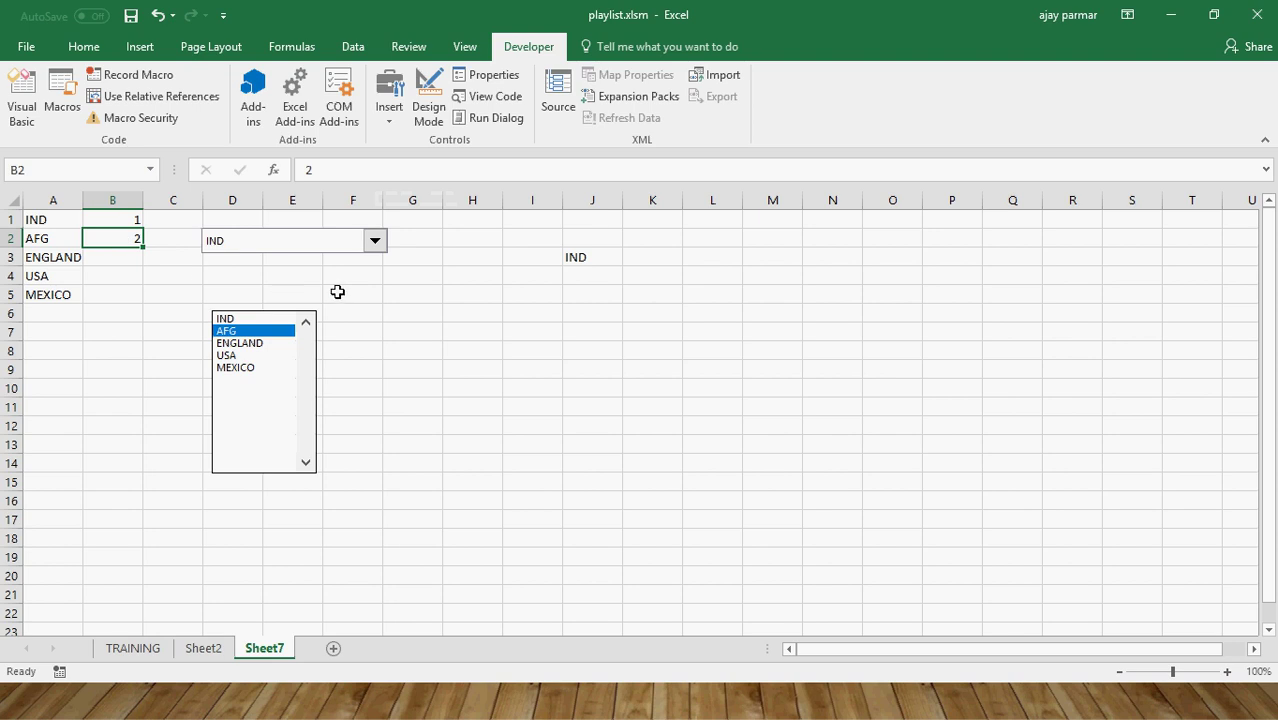
click(244, 356)
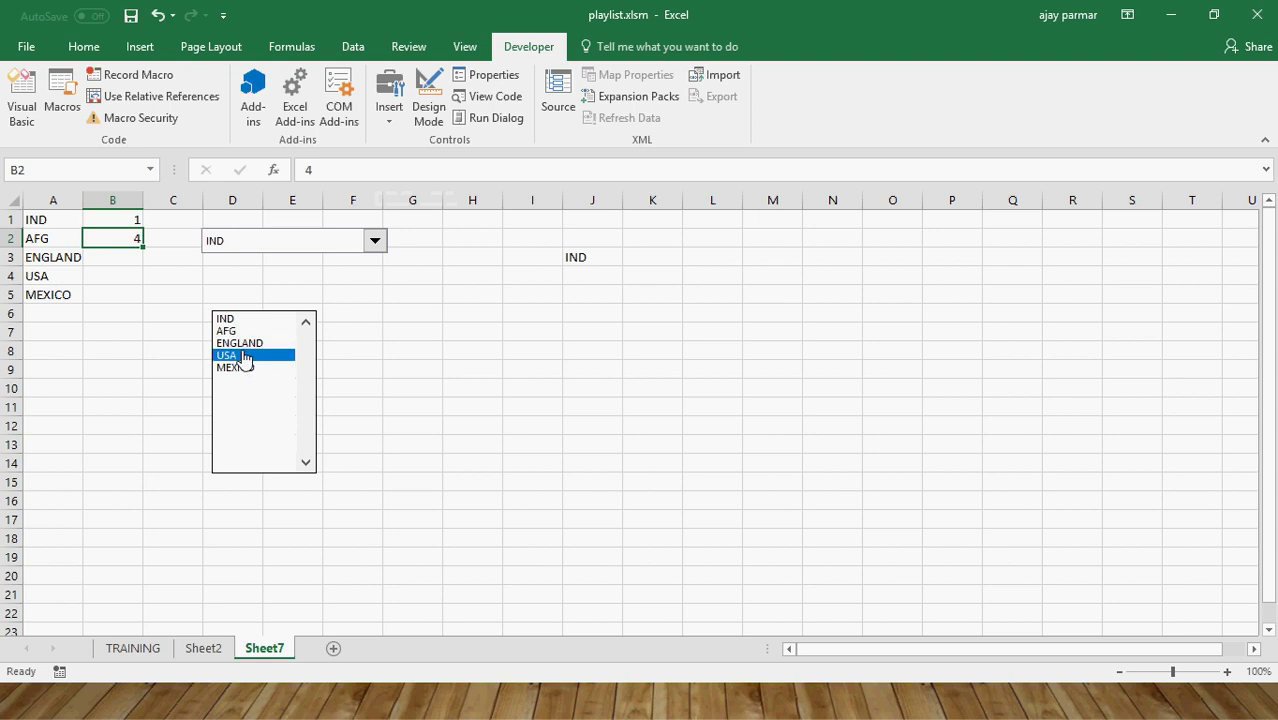
click(532, 350)
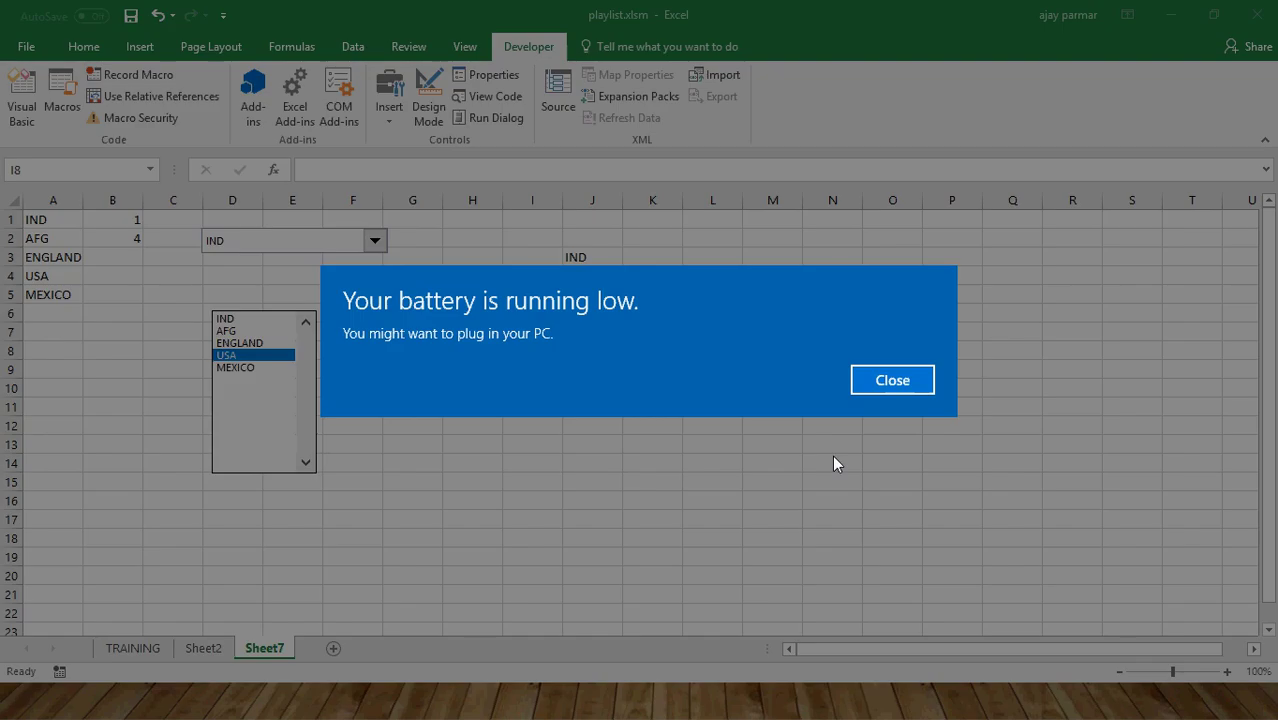
click(882, 381)
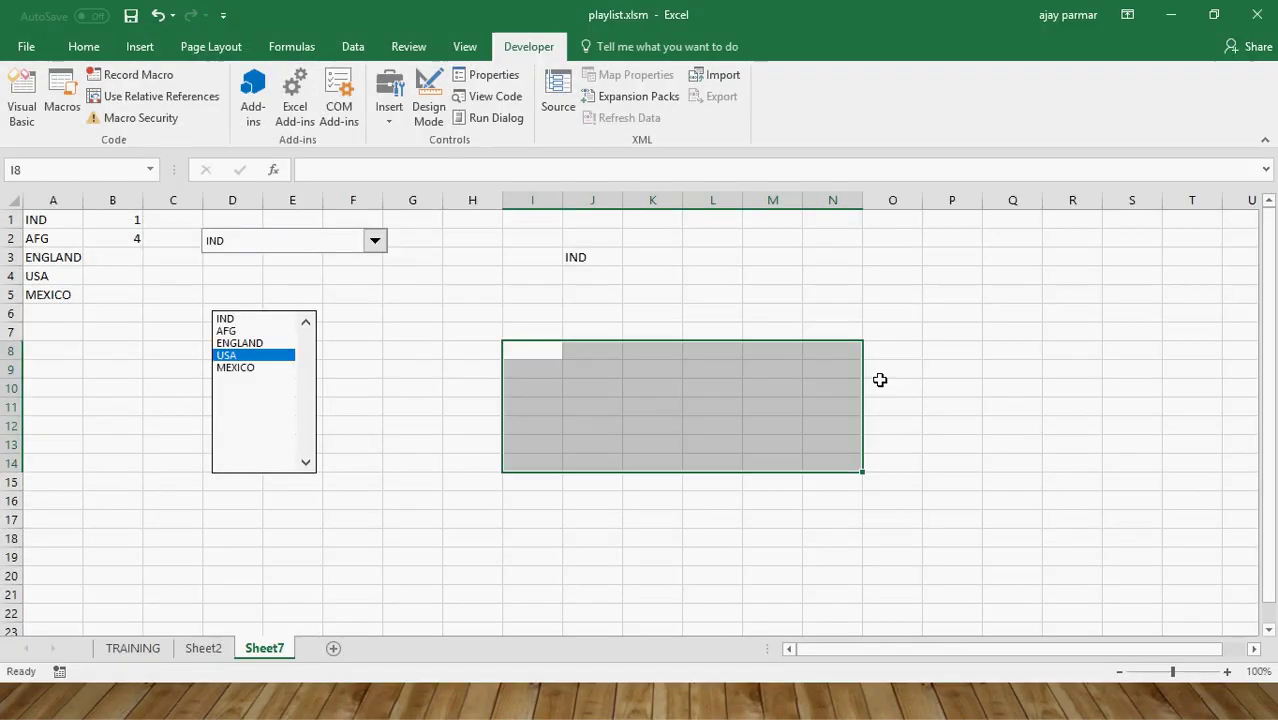
key(alt)
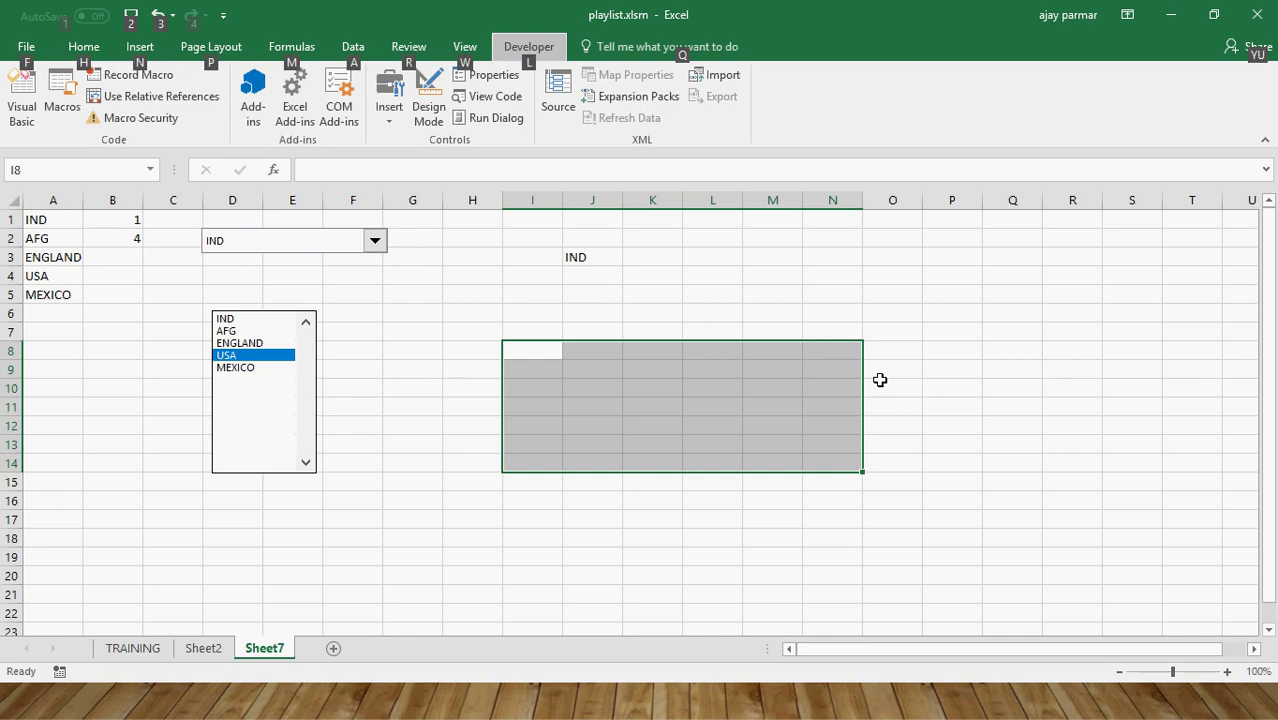
click(242, 331)
click(252, 368)
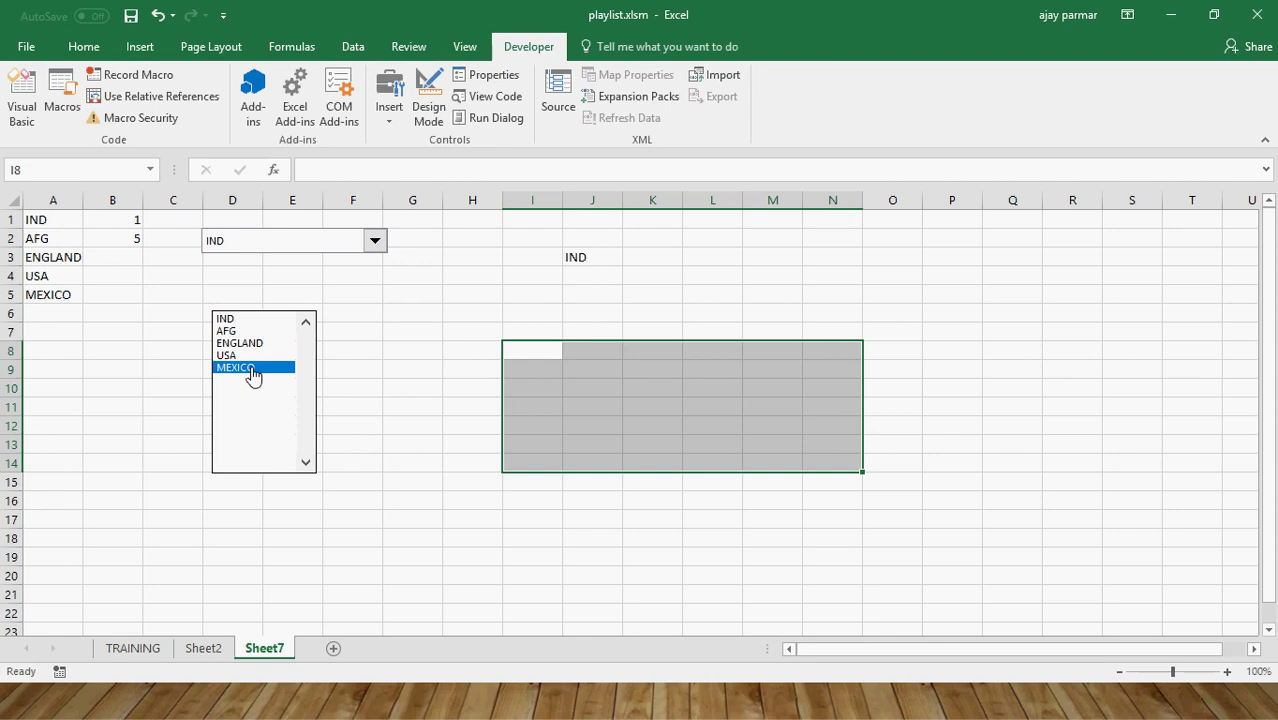
Insert a vertical scroll bar form control beside the list box, narrow it slightly and deselect it.
click(392, 118)
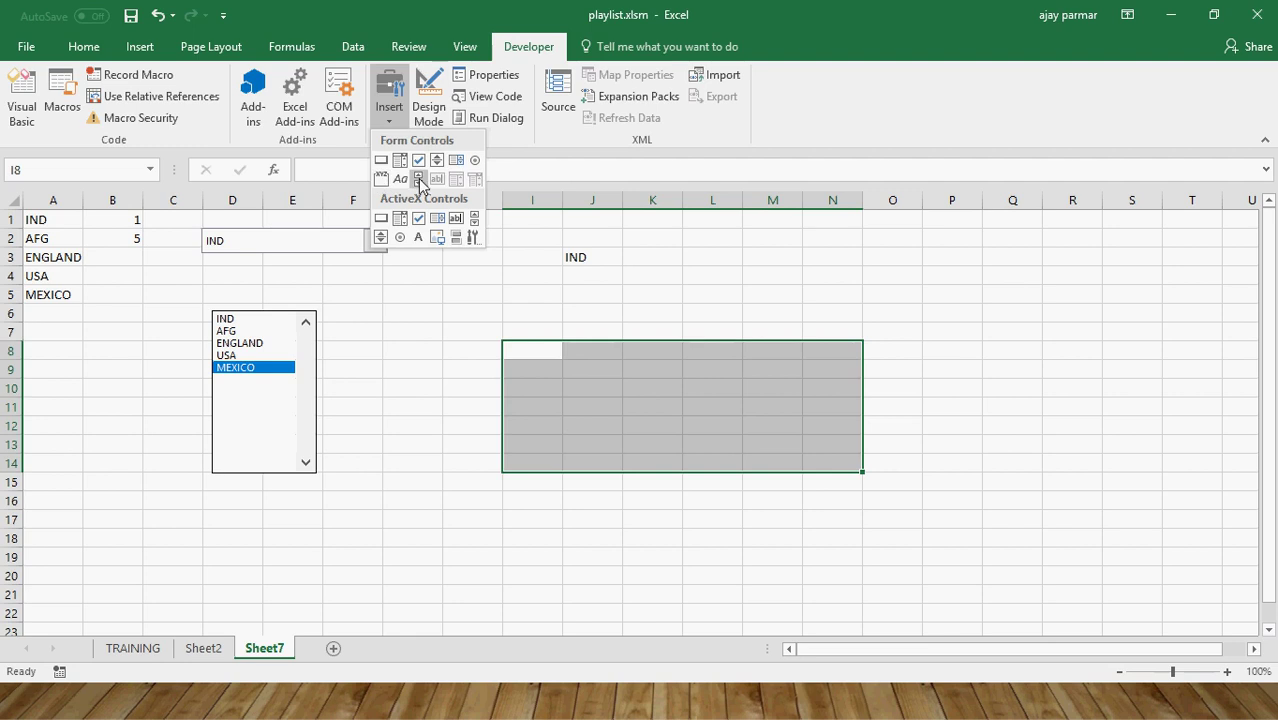
click(419, 180)
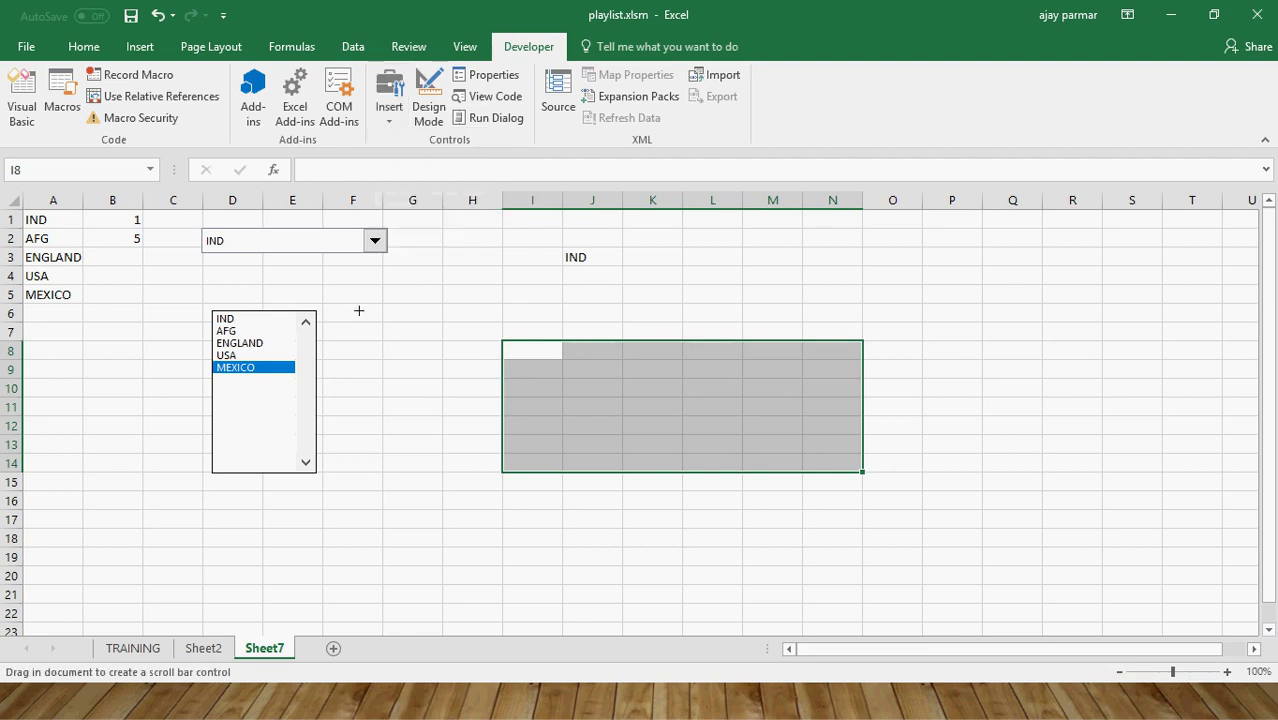
mouse_move(359, 311)
mouse_down()
mouse_move(415, 332)
mouse_move(413, 470)
mouse_up()
drag(411, 390, 397, 390)
click(421, 396)
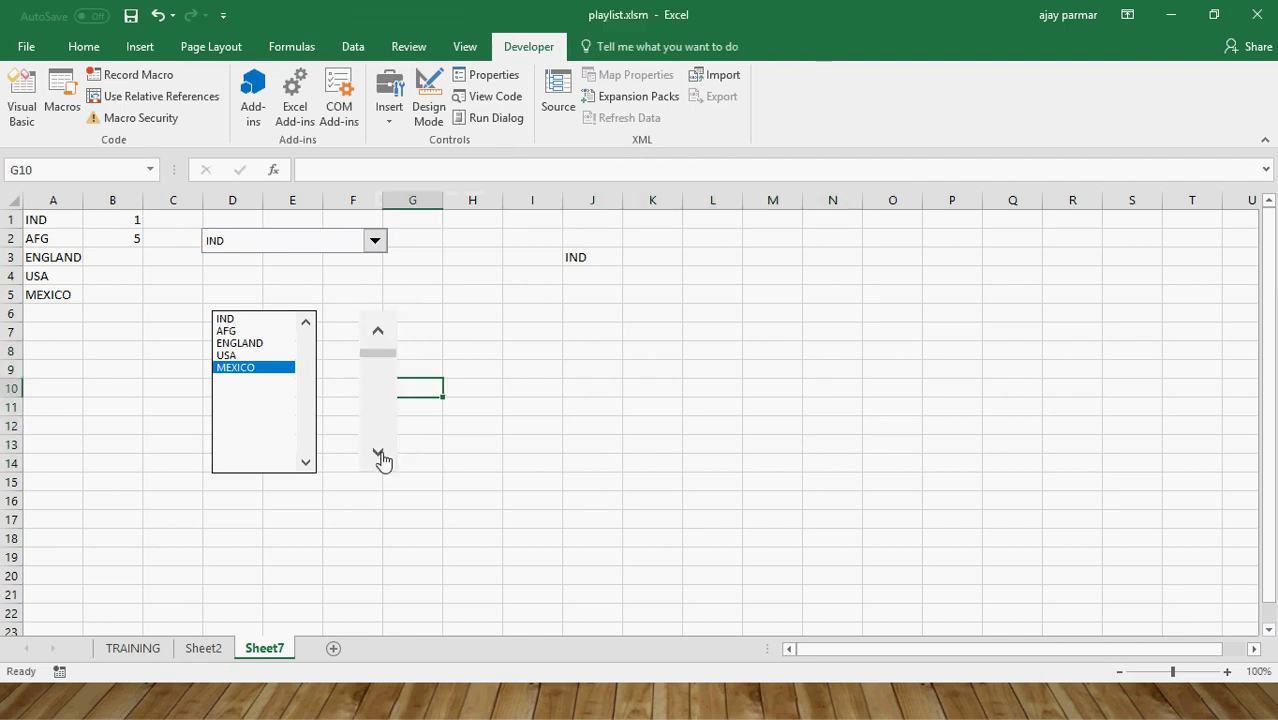
Scroll the new scroll bar down once and highlight the range H7:K14 beside it as a possible data area.
click(379, 455)
click(476, 324)
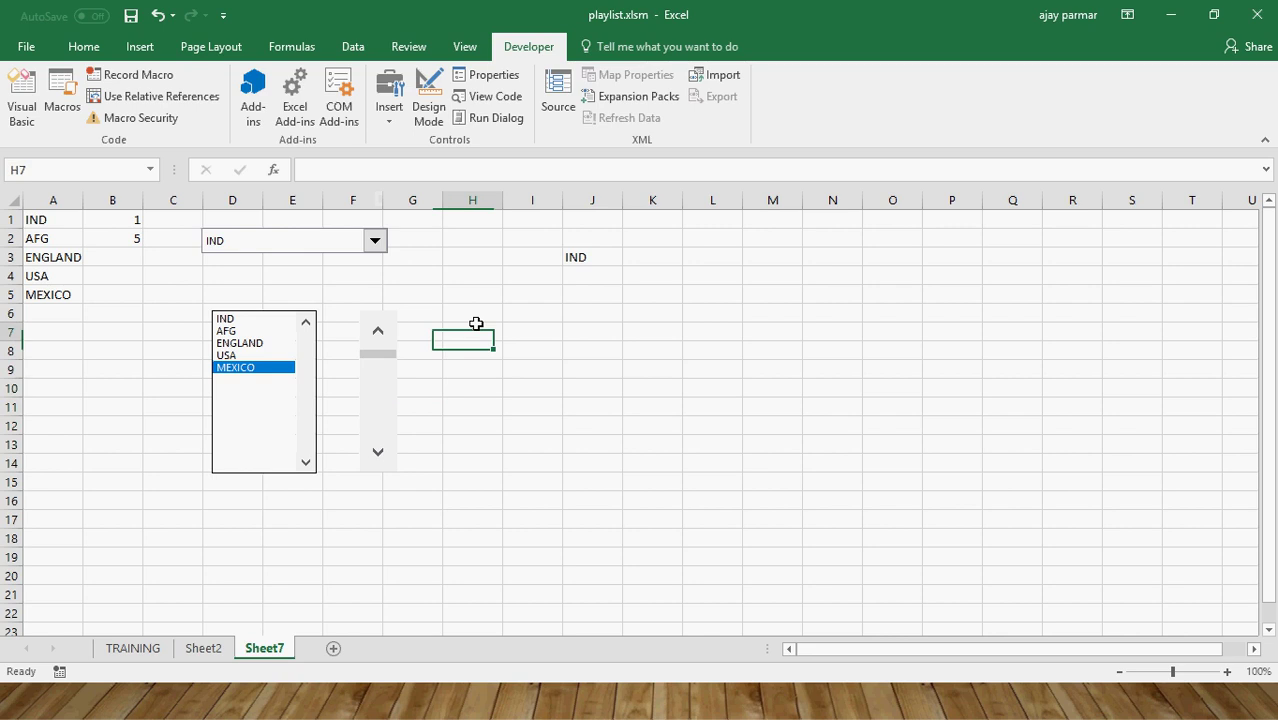
drag(476, 324, 671, 462)
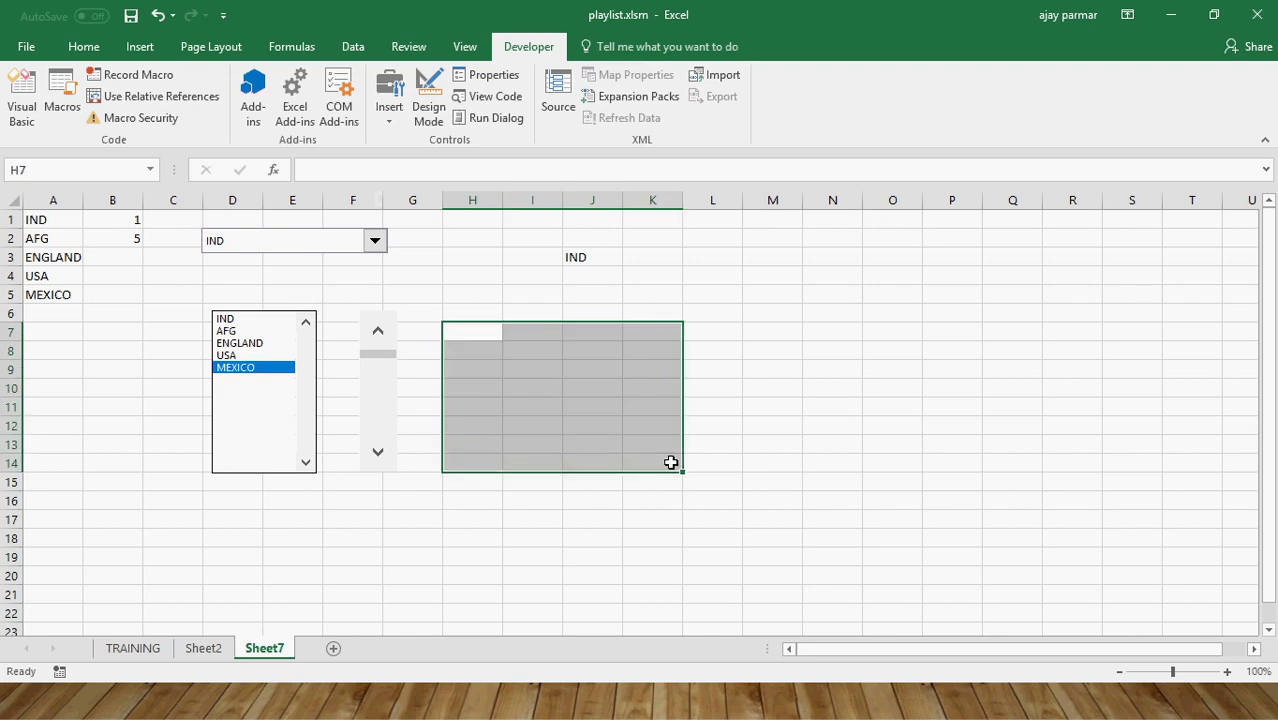
click(459, 539)
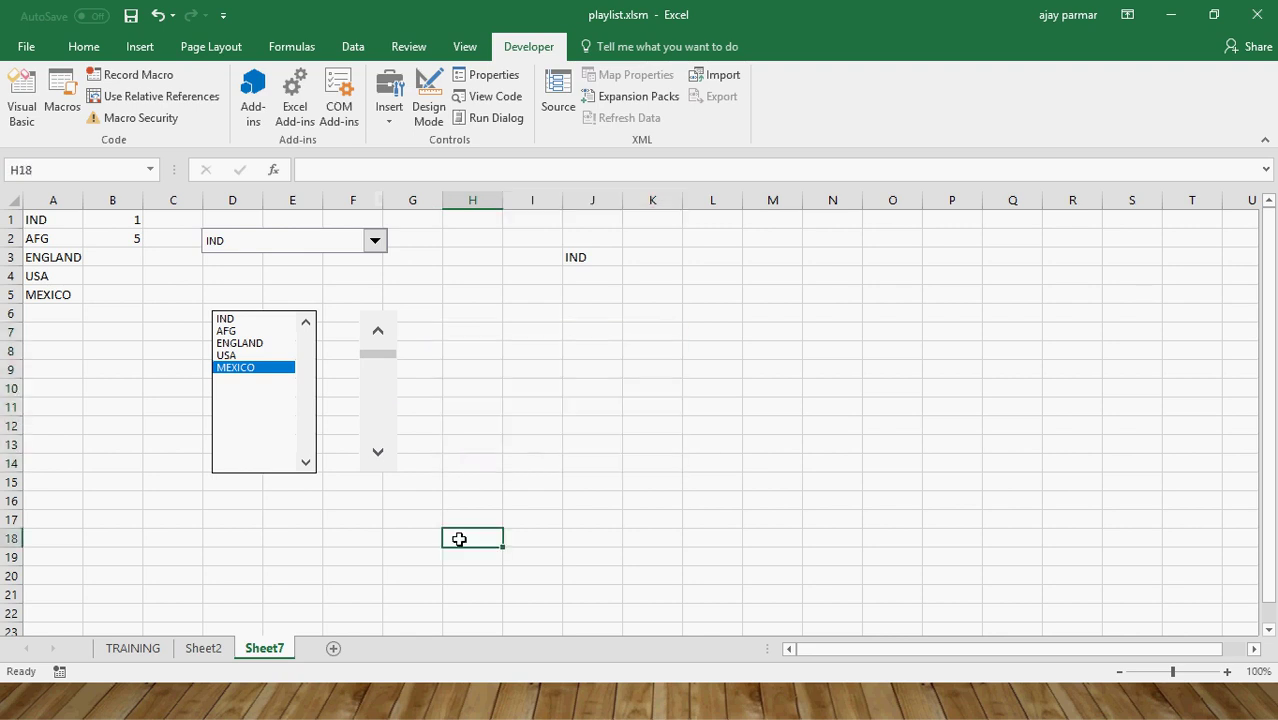
Review the discussion questions slide in PowerPoint and the matching answers on Sheet2 of the Excel workbook.
key(alt+Tab)
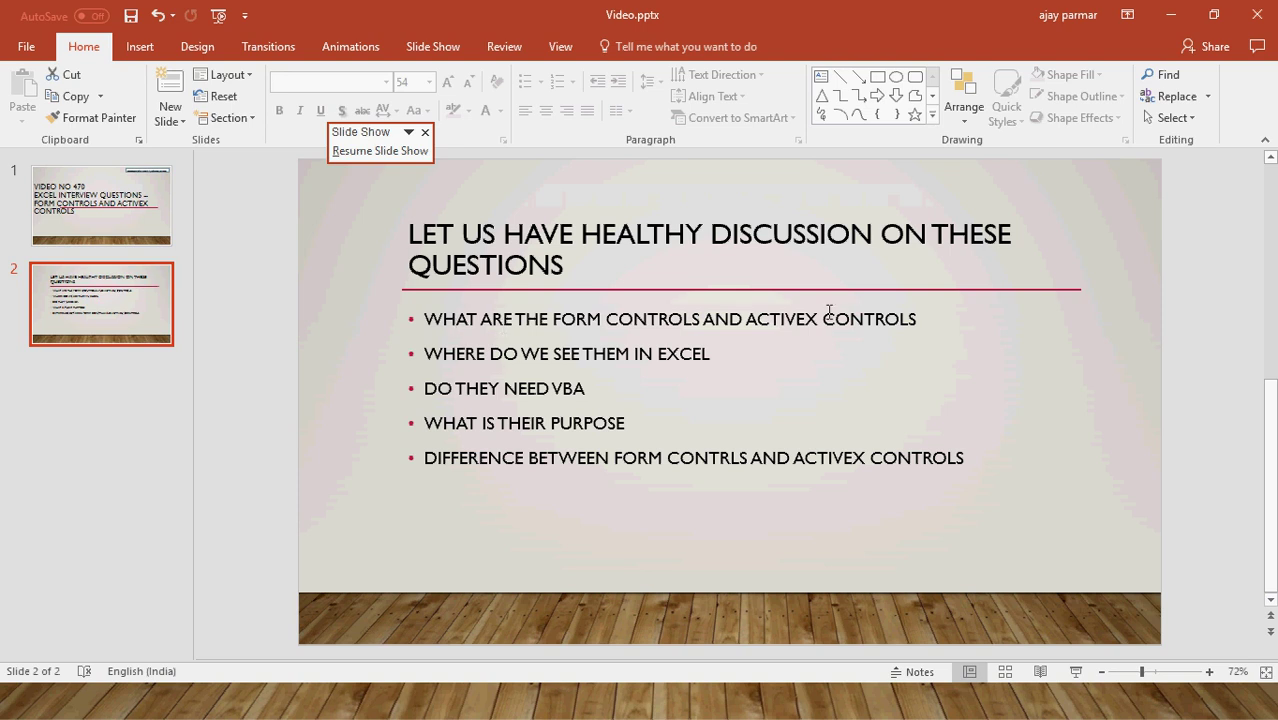
key(alt+Tab)
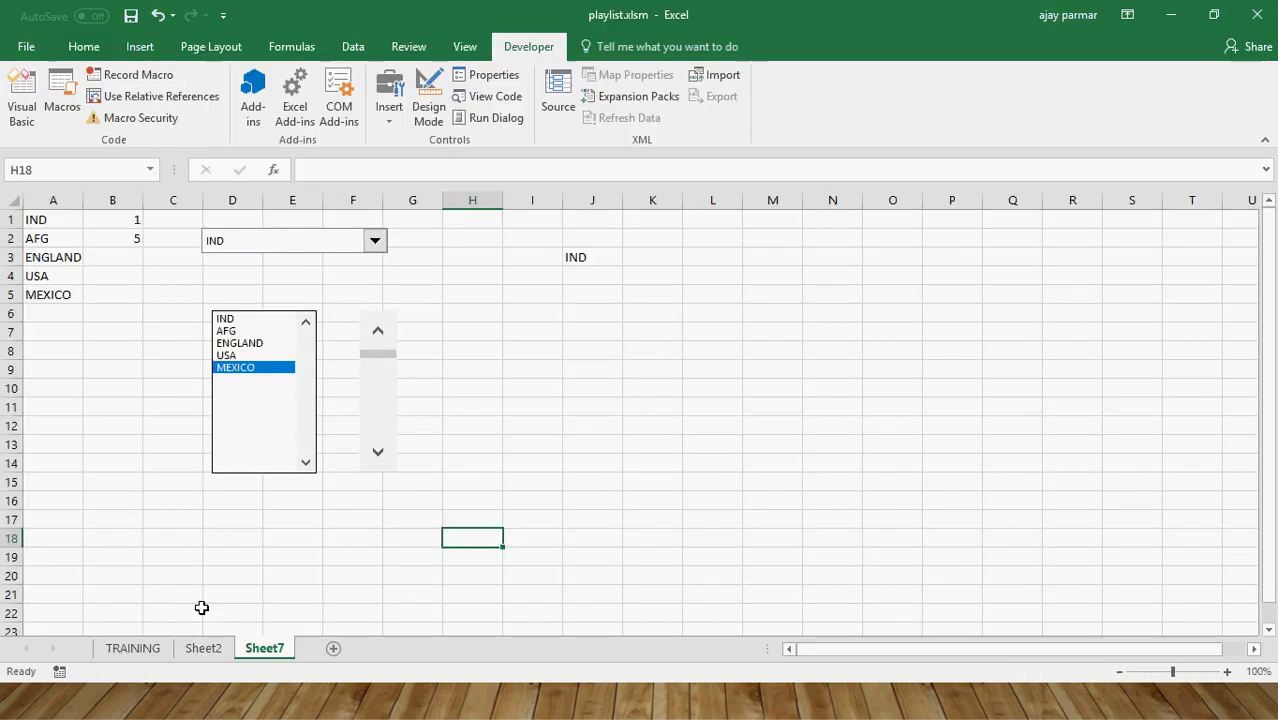
click(205, 650)
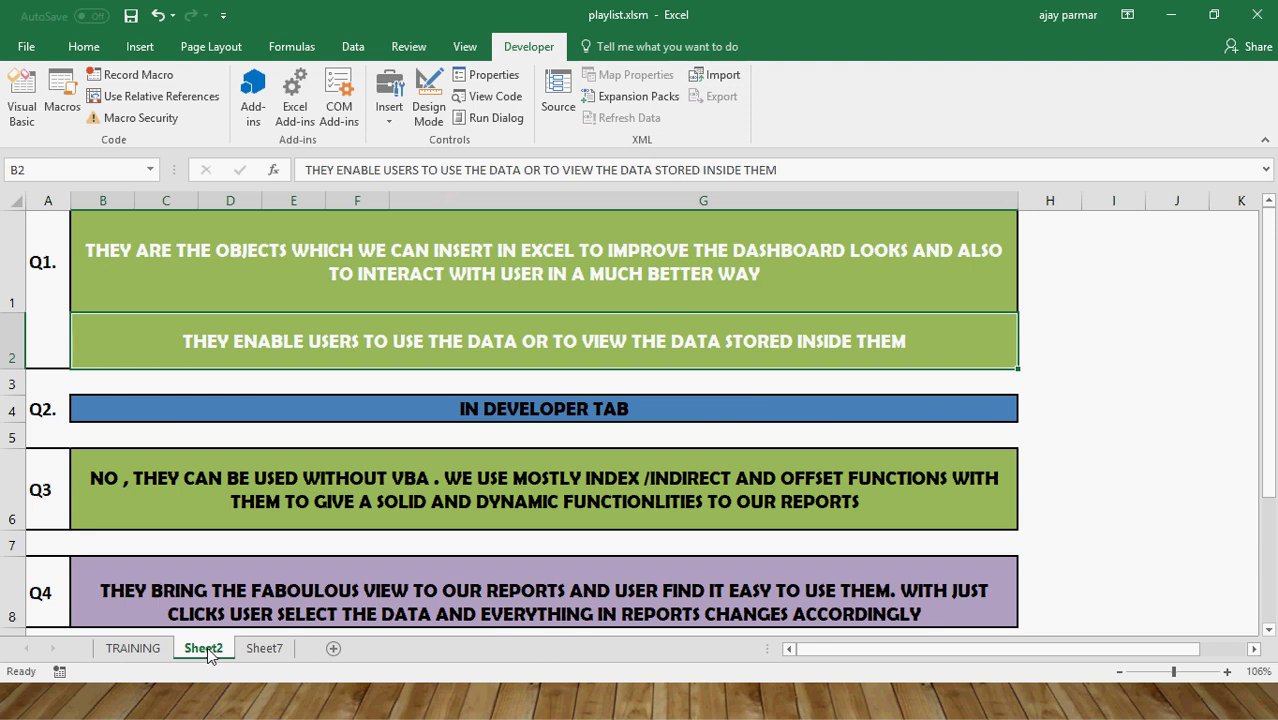
Return to Sheet7 and choose AFG and finally ENGLAND in the list box.
click(270, 645)
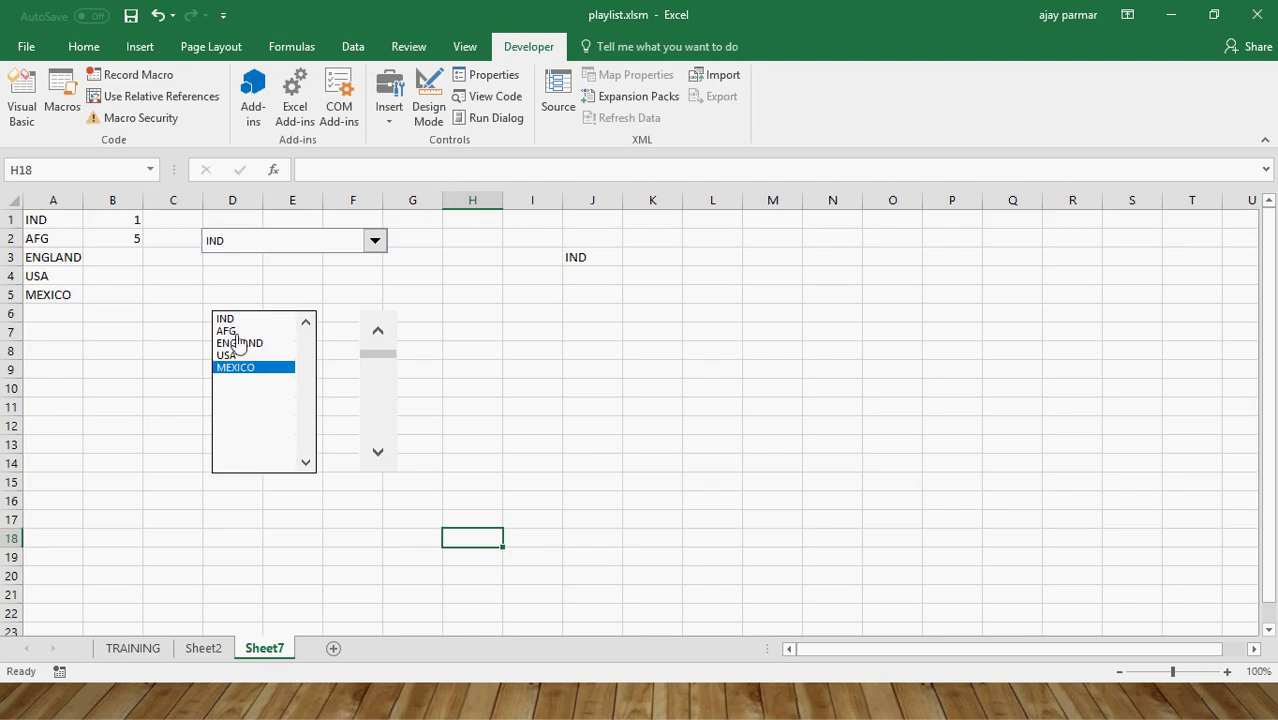
click(238, 333)
click(241, 345)
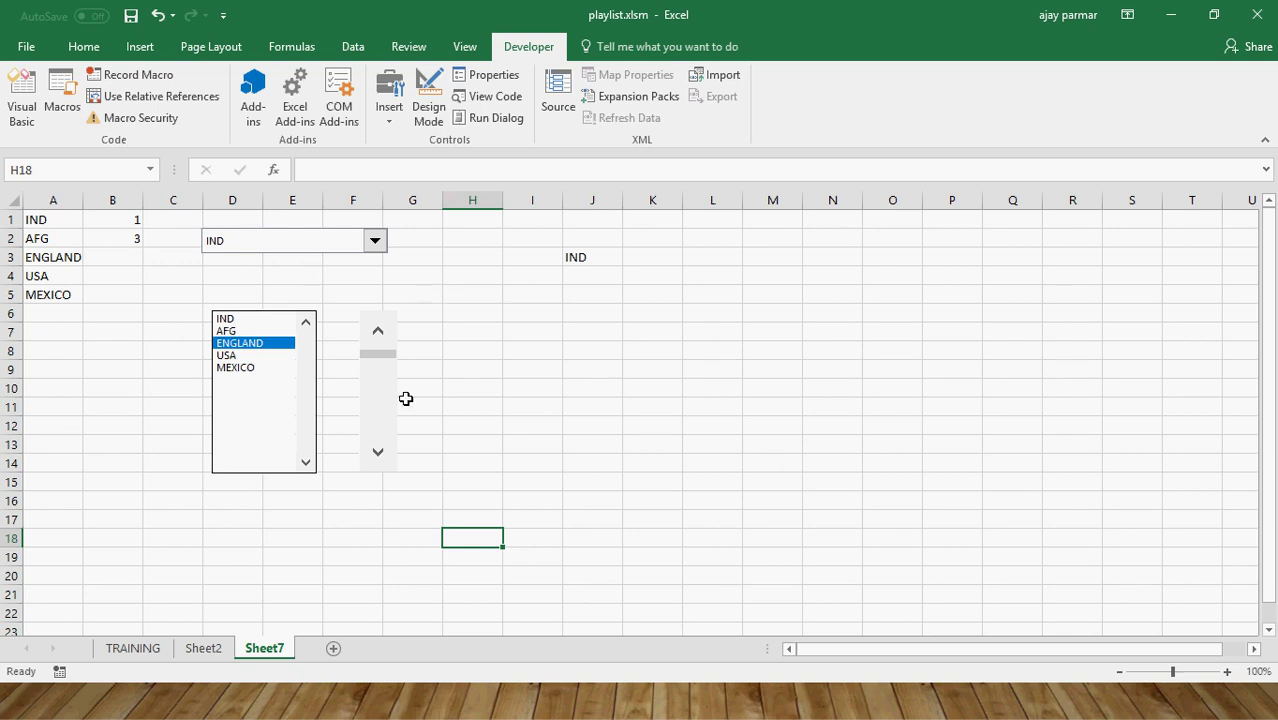
Check the second question on the PowerPoint slide and select its answer in cell B4 on Excel's Sheet2.
key(alt+Tab)
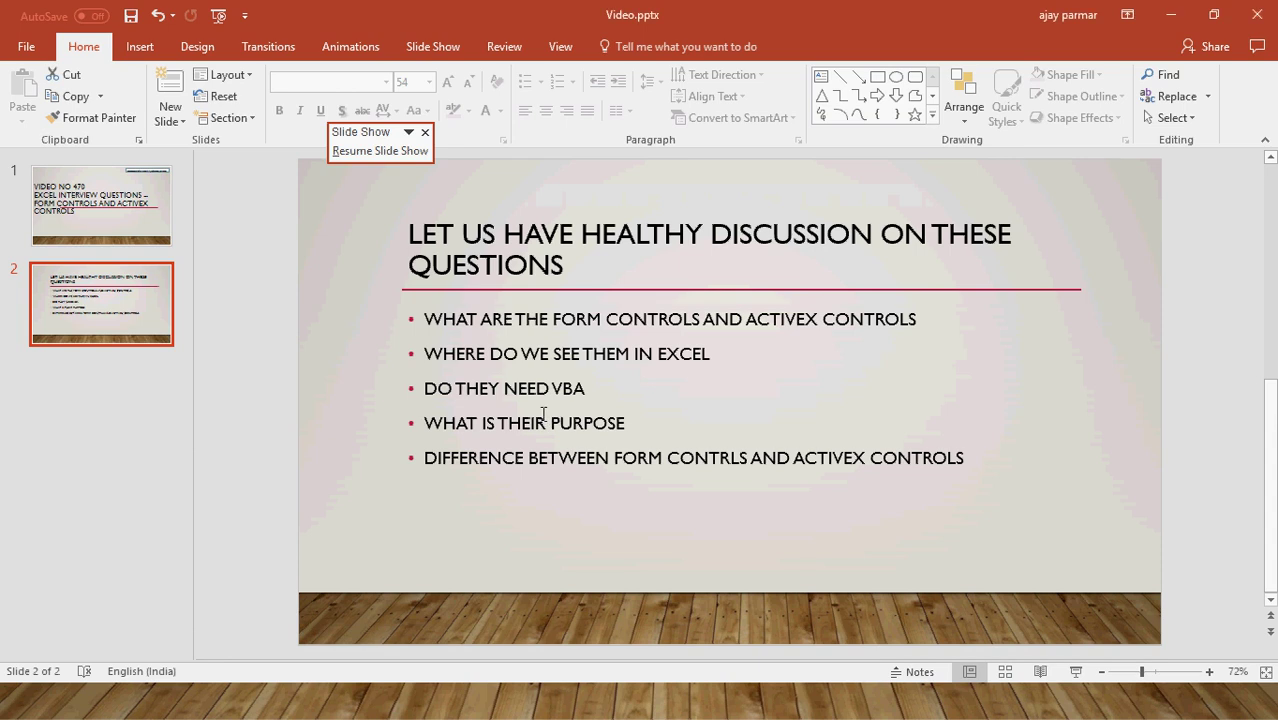
key(alt+Tab)
click(215, 648)
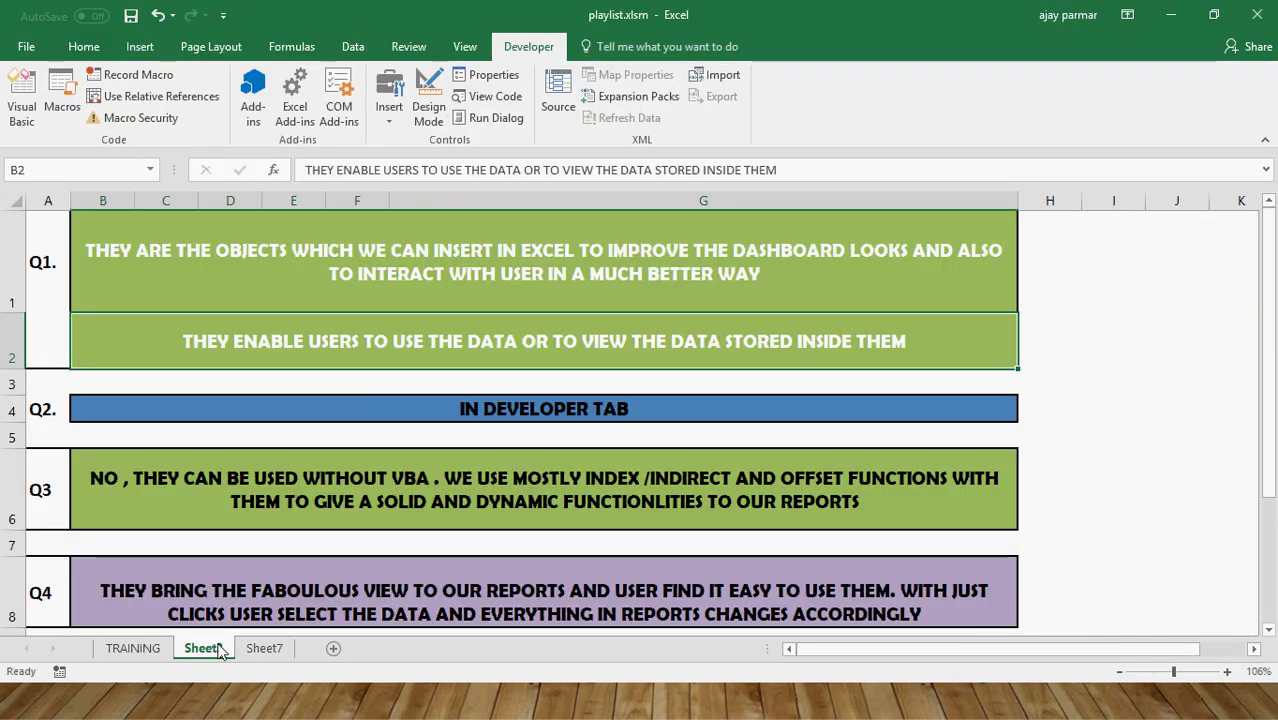
click(650, 410)
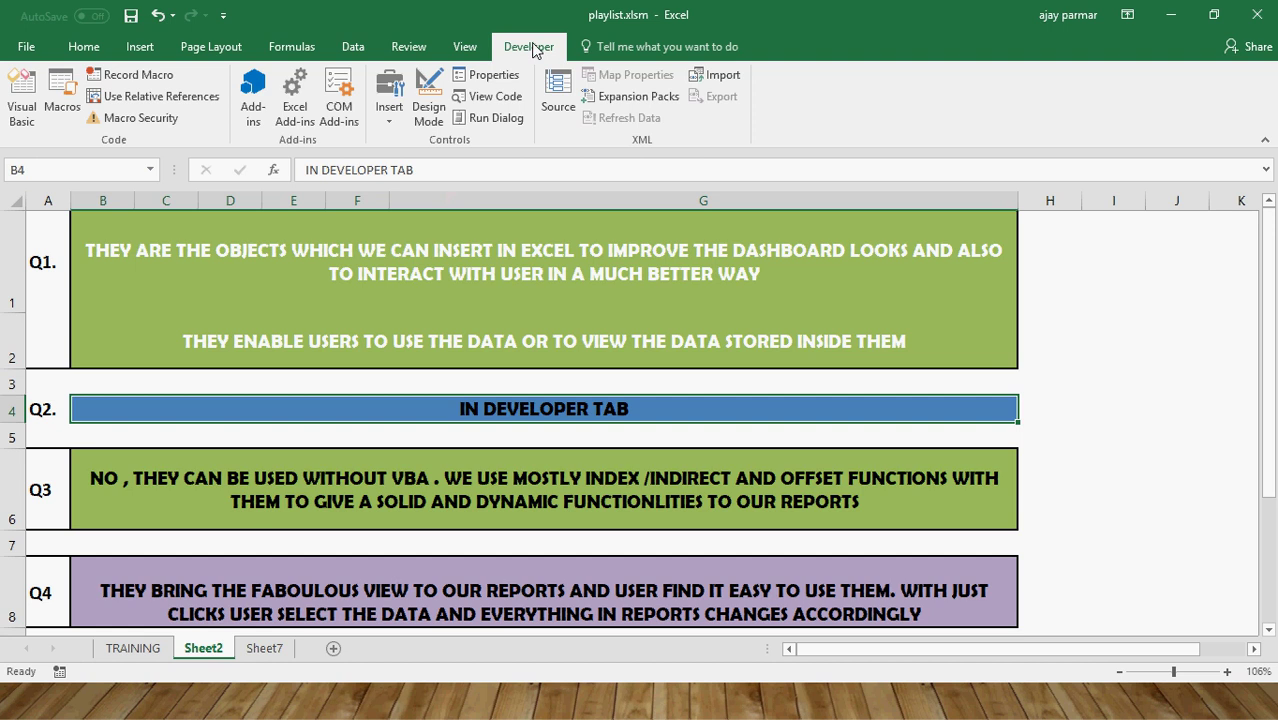
Open the ribbon customization settings in Excel Options and check the Developer entry under Main Tabs.
click(27, 47)
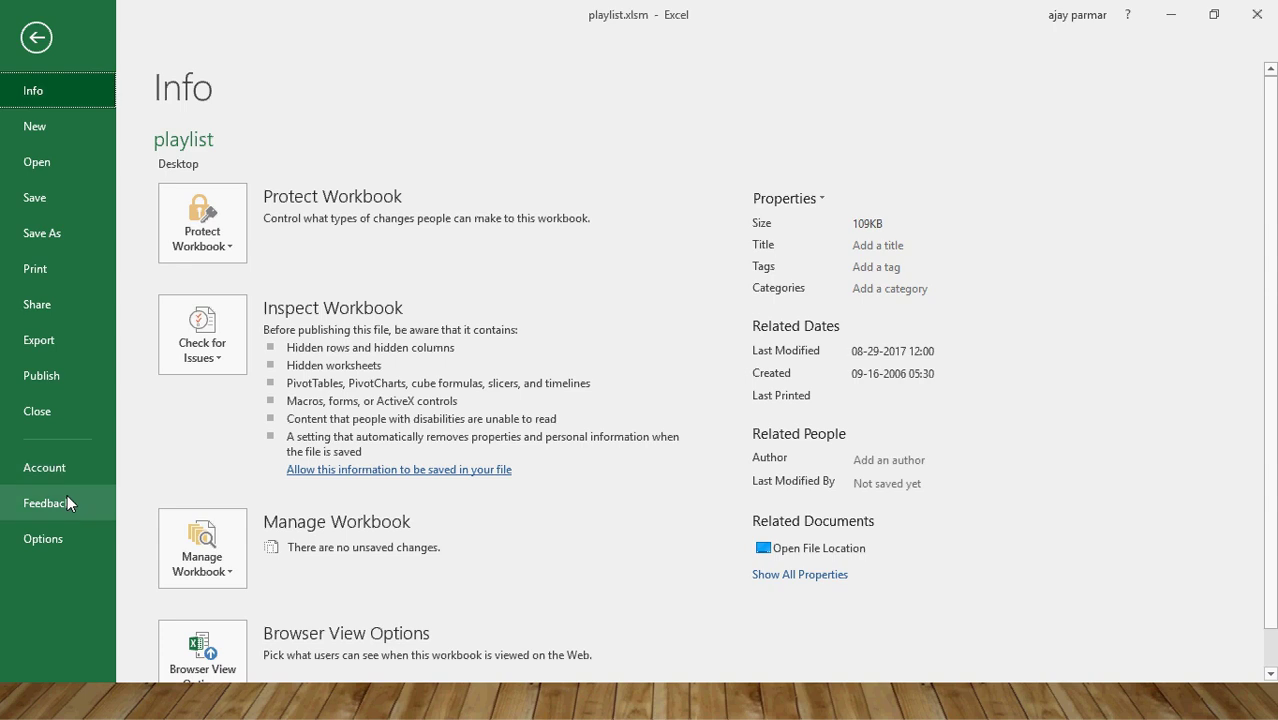
click(43, 539)
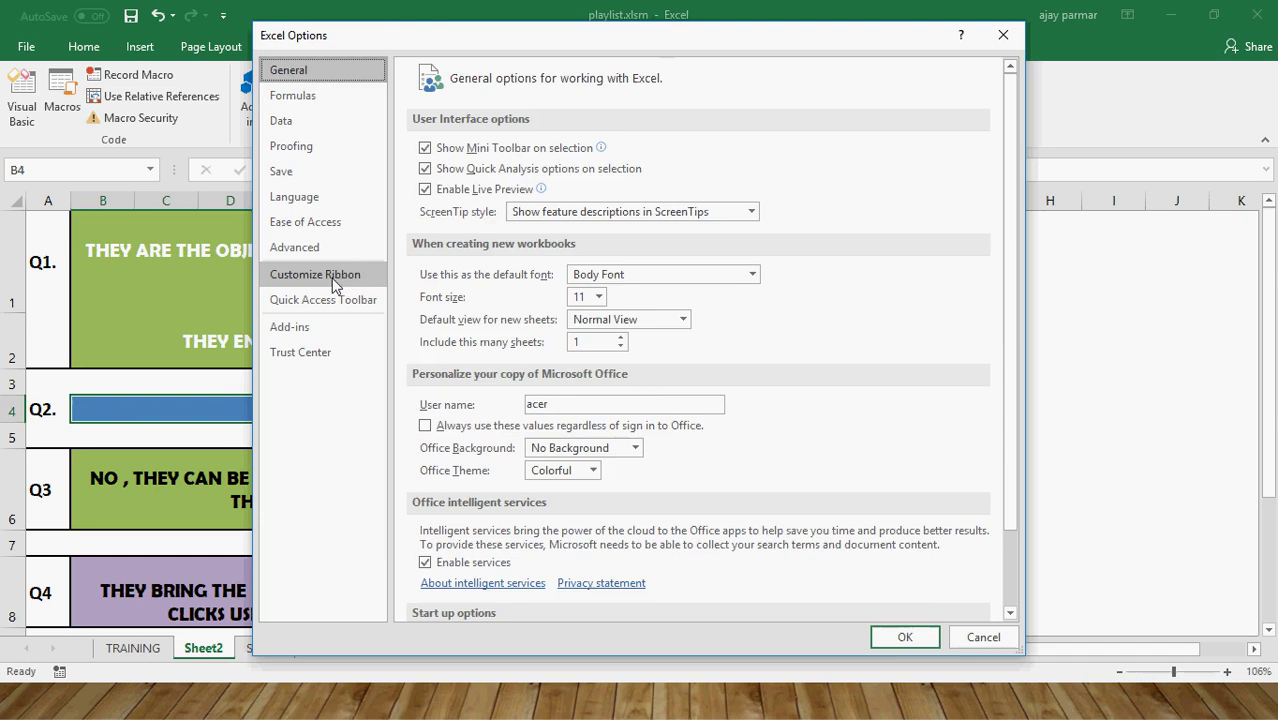
click(335, 276)
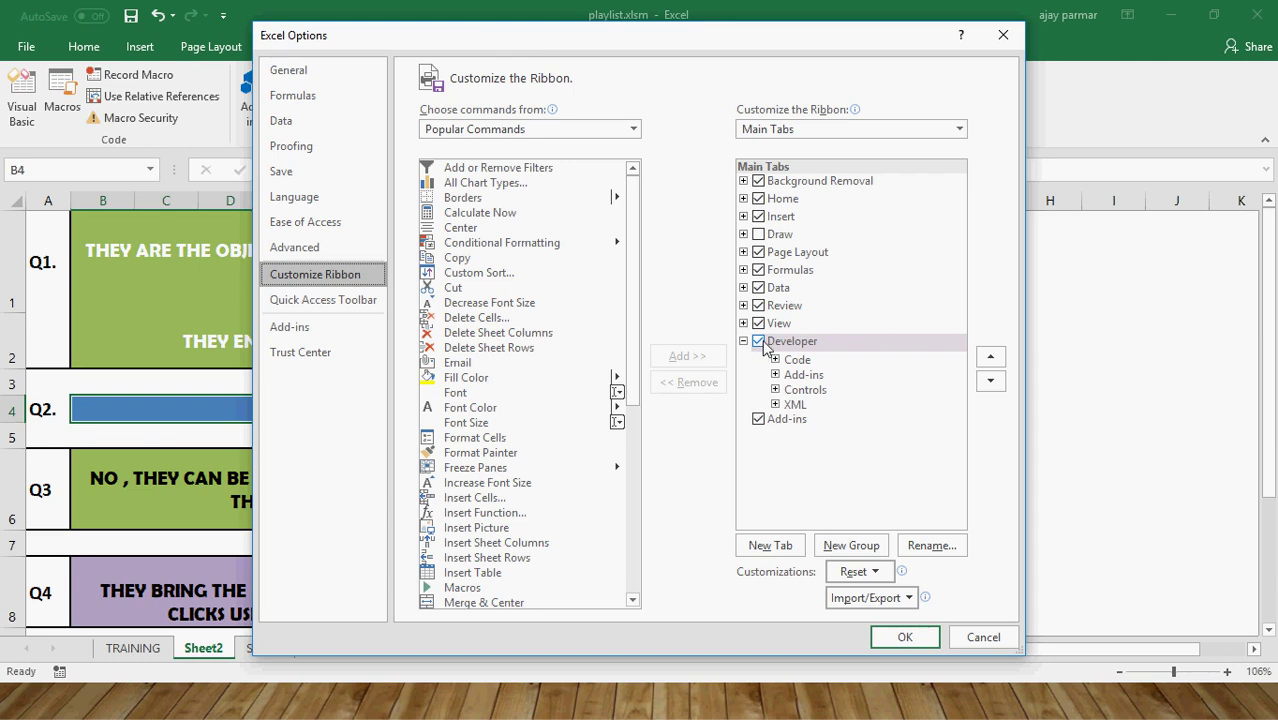
Look over the Data options in Excel Options, including the Excel Data Model preference, and dismiss the dialog without applying changes.
click(299, 120)
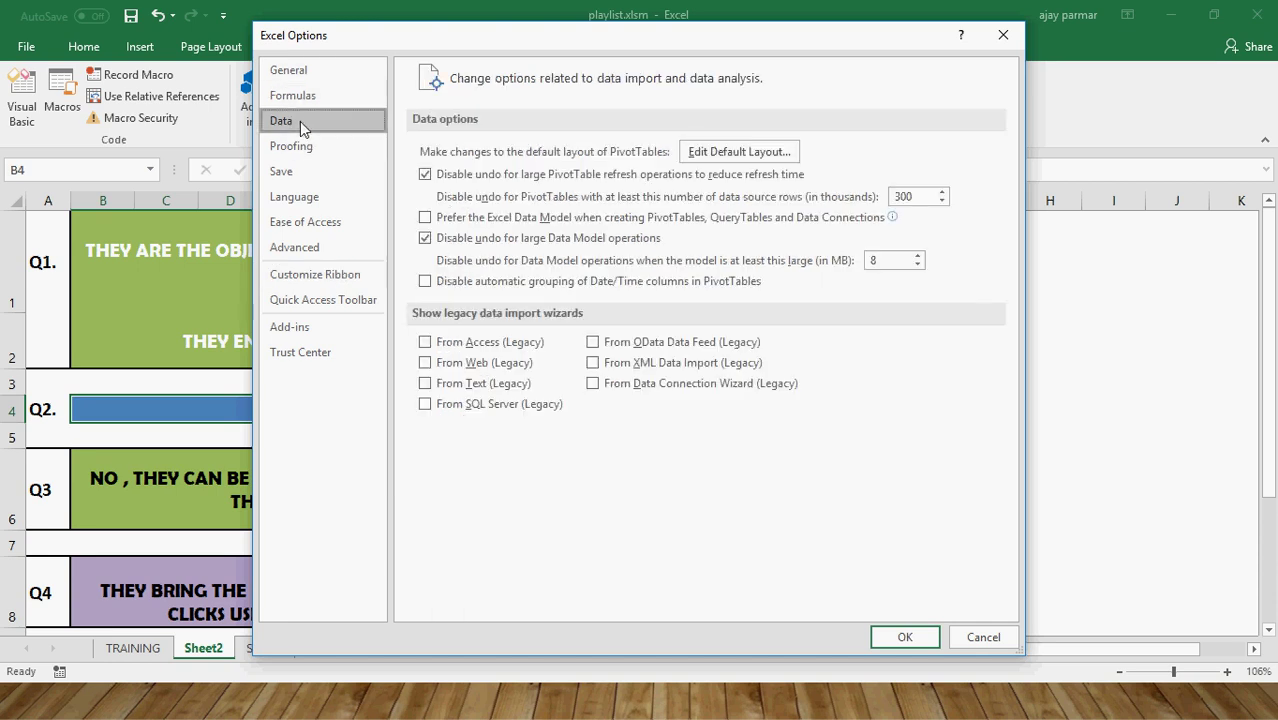
mouse_move(441, 227)
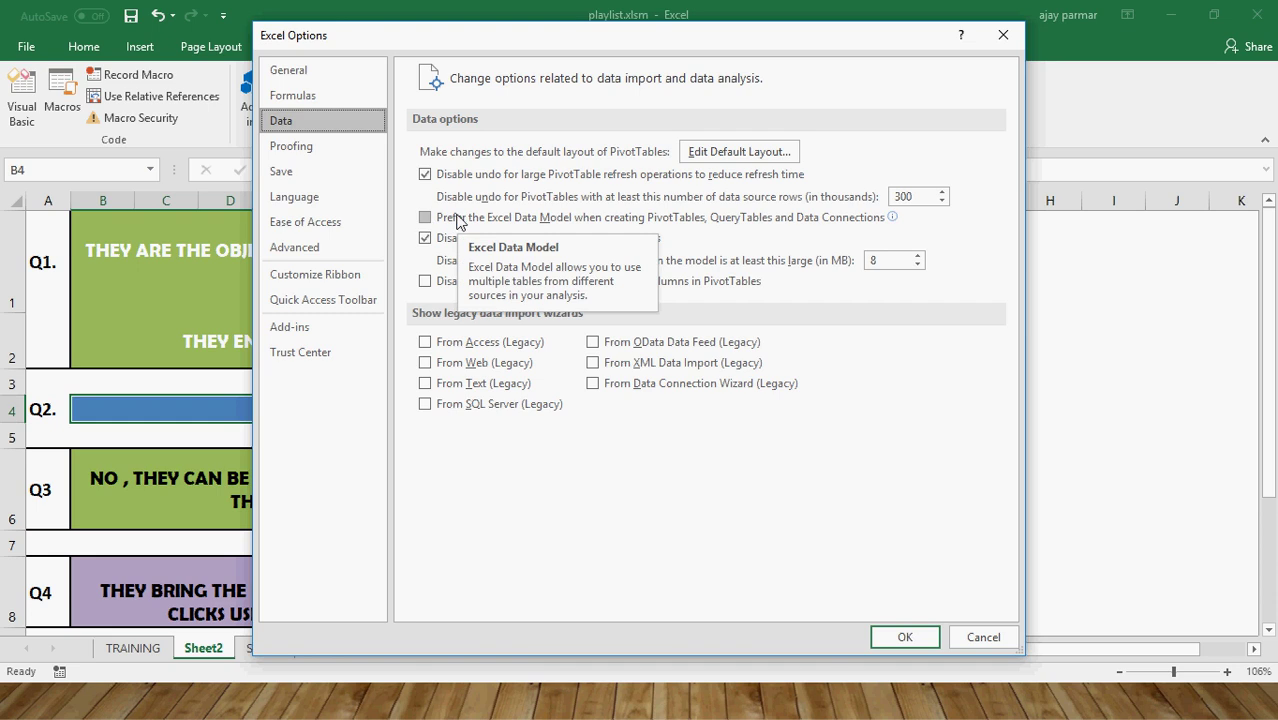
click(426, 218)
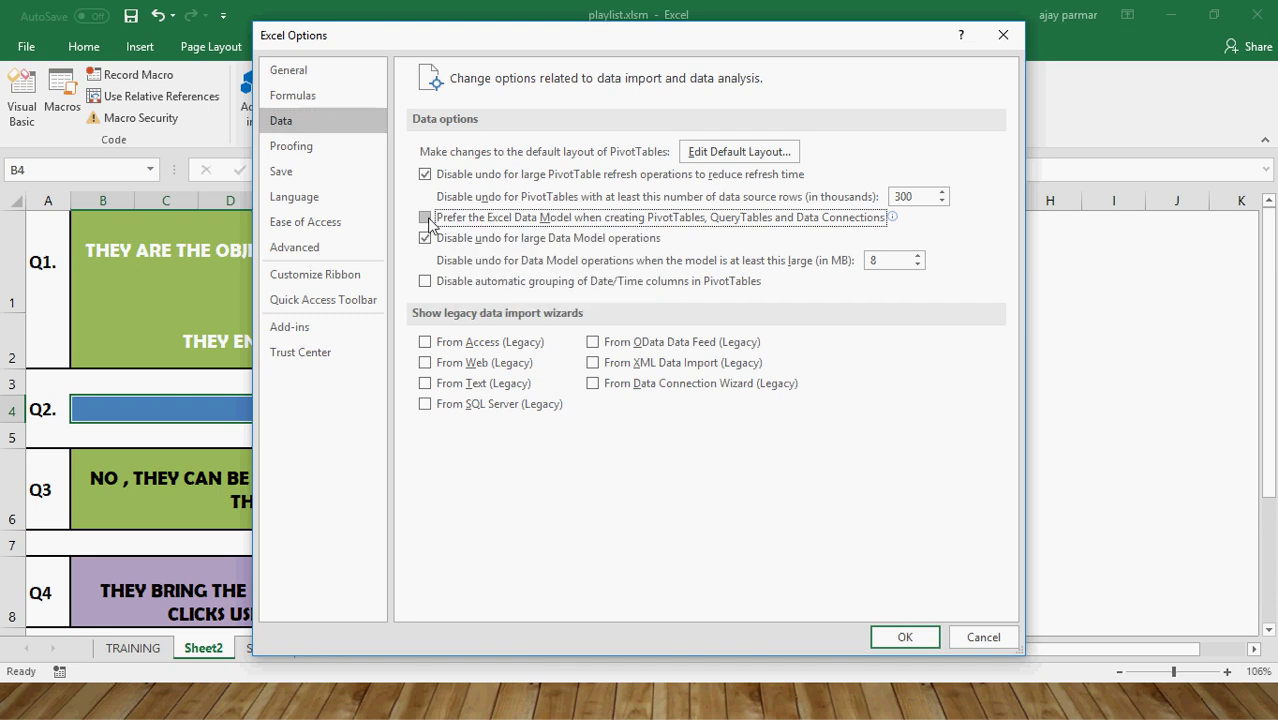
click(983, 638)
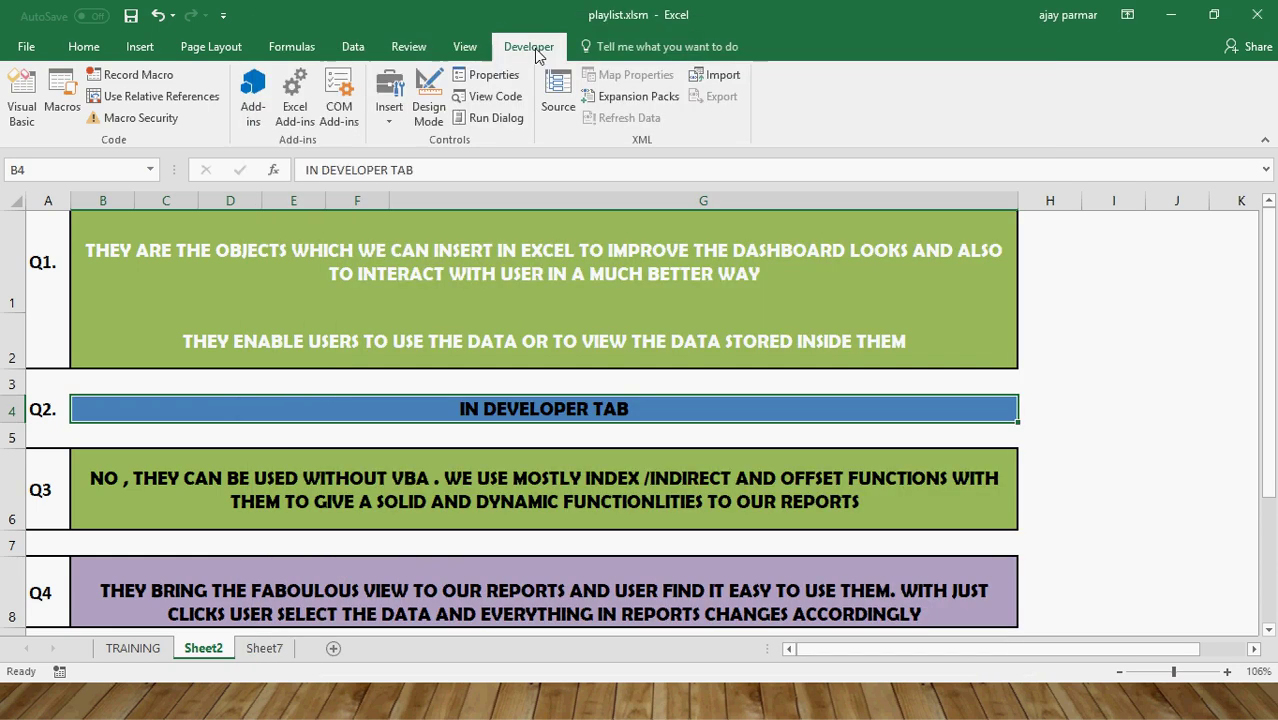
View the available Form Controls and ActiveX Controls, and check the third question on the PowerPoint slide before returning to Excel.
click(390, 120)
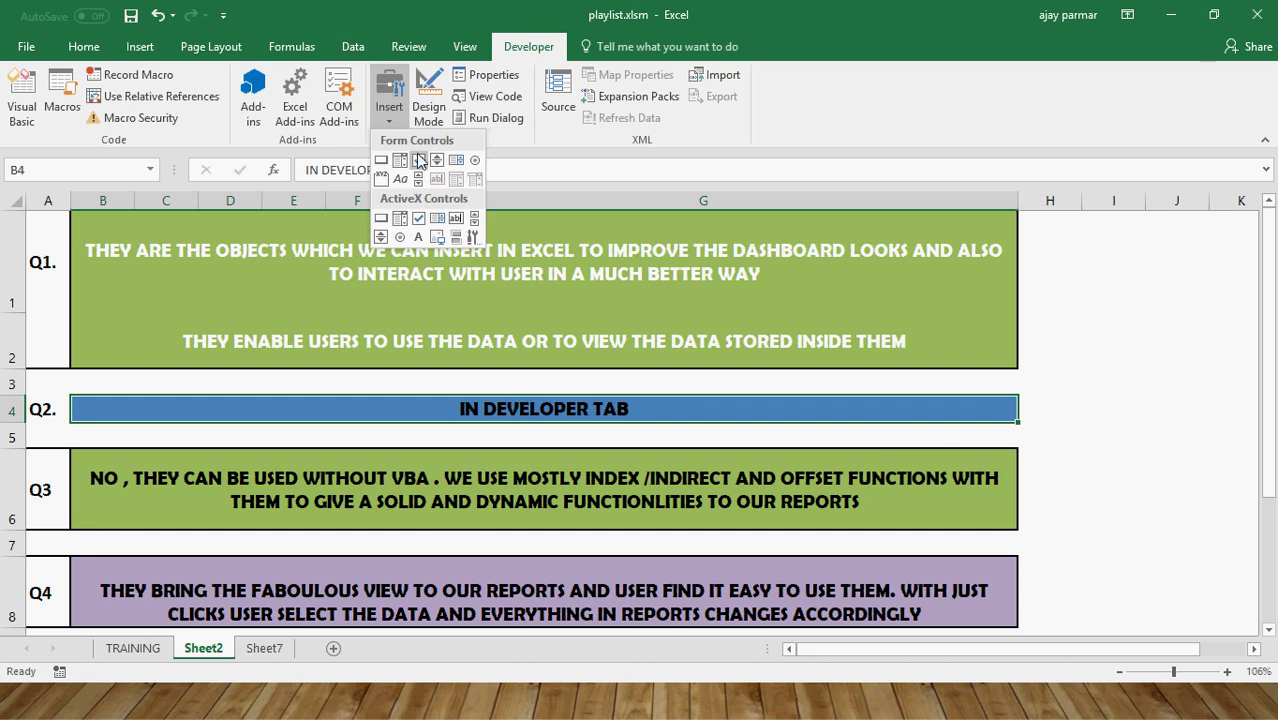
click(871, 408)
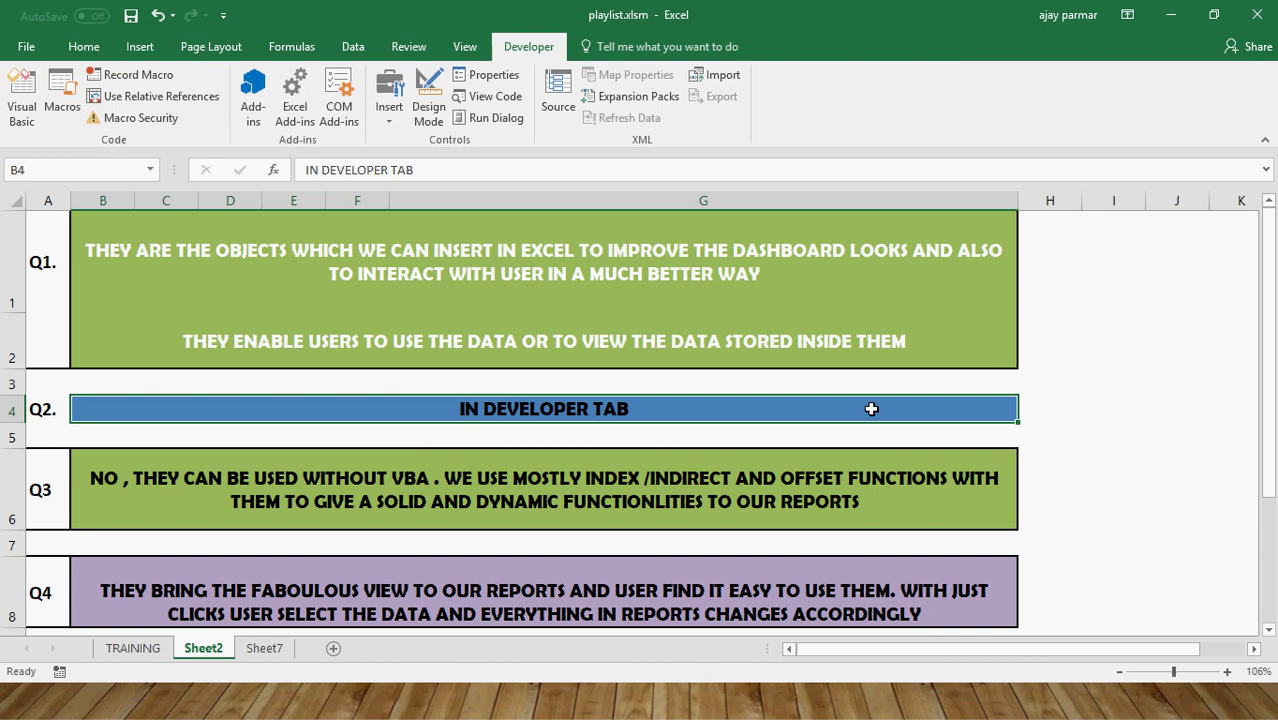
key(alt+Tab)
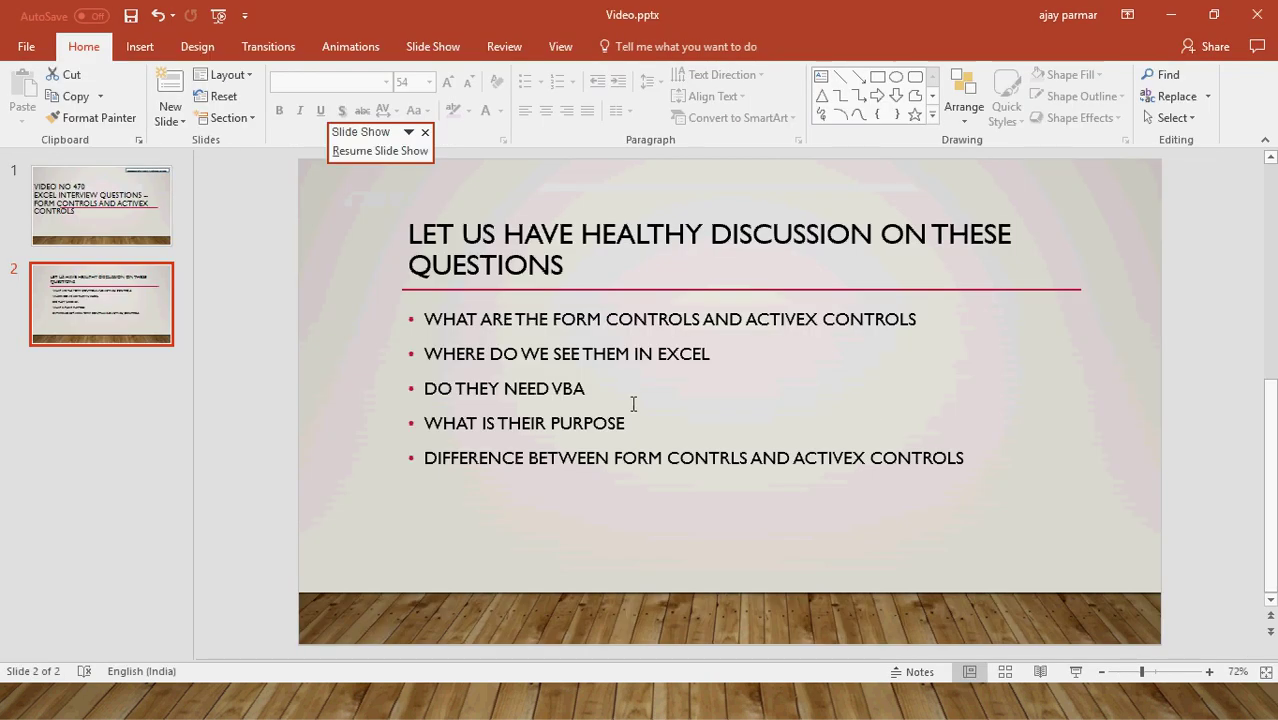
key(alt+Tab)
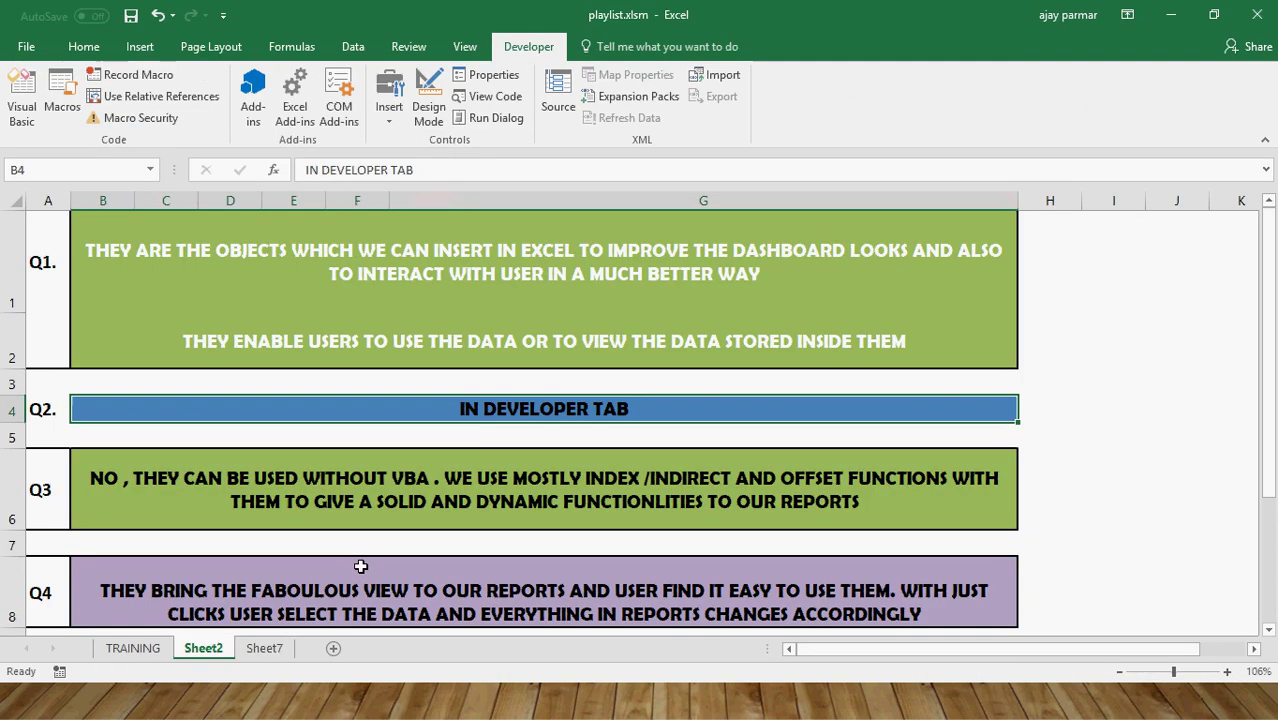
Hide columns A and B on Sheet7, and show the combo box's list without choosing another entry.
click(264, 650)
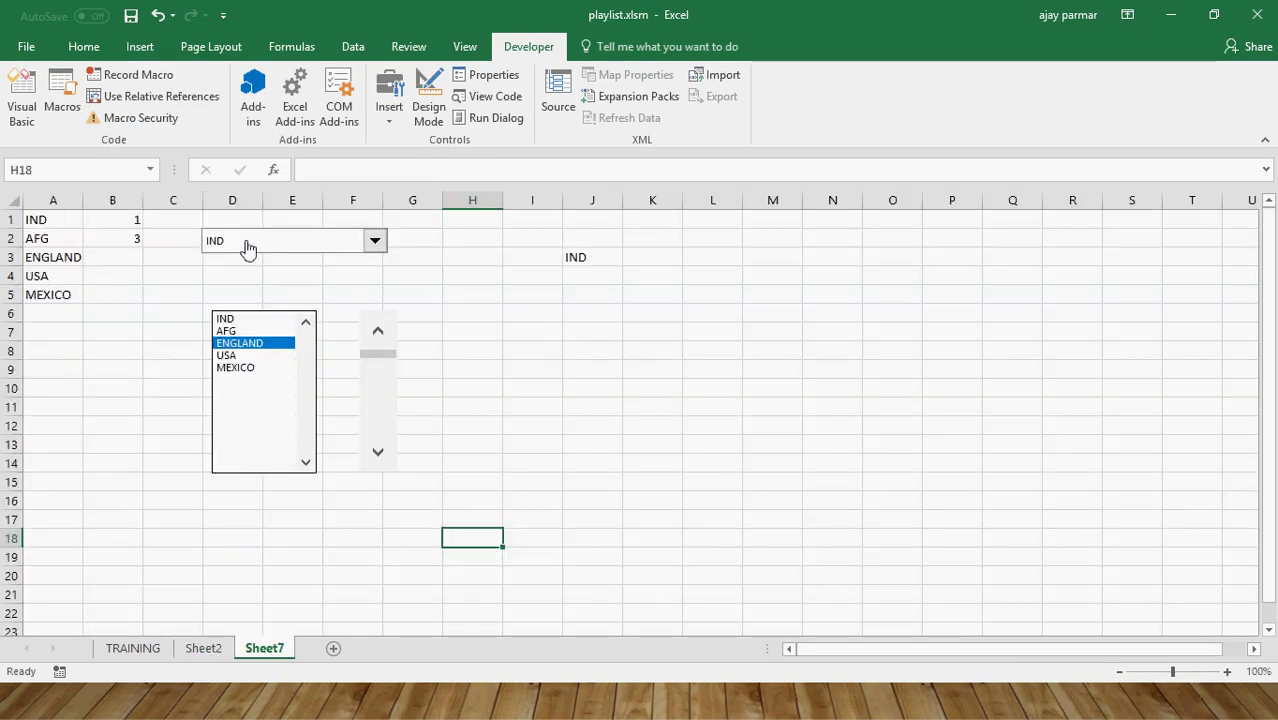
click(57, 201)
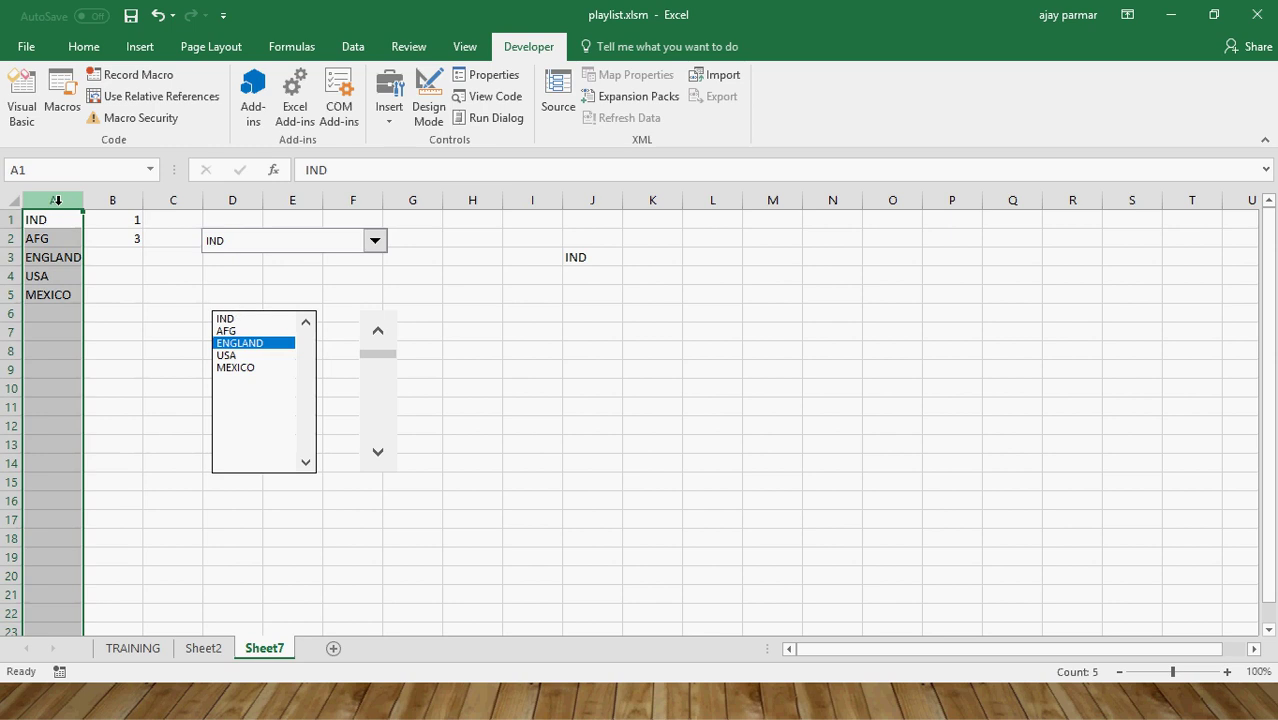
right_click(57, 201)
click(103, 450)
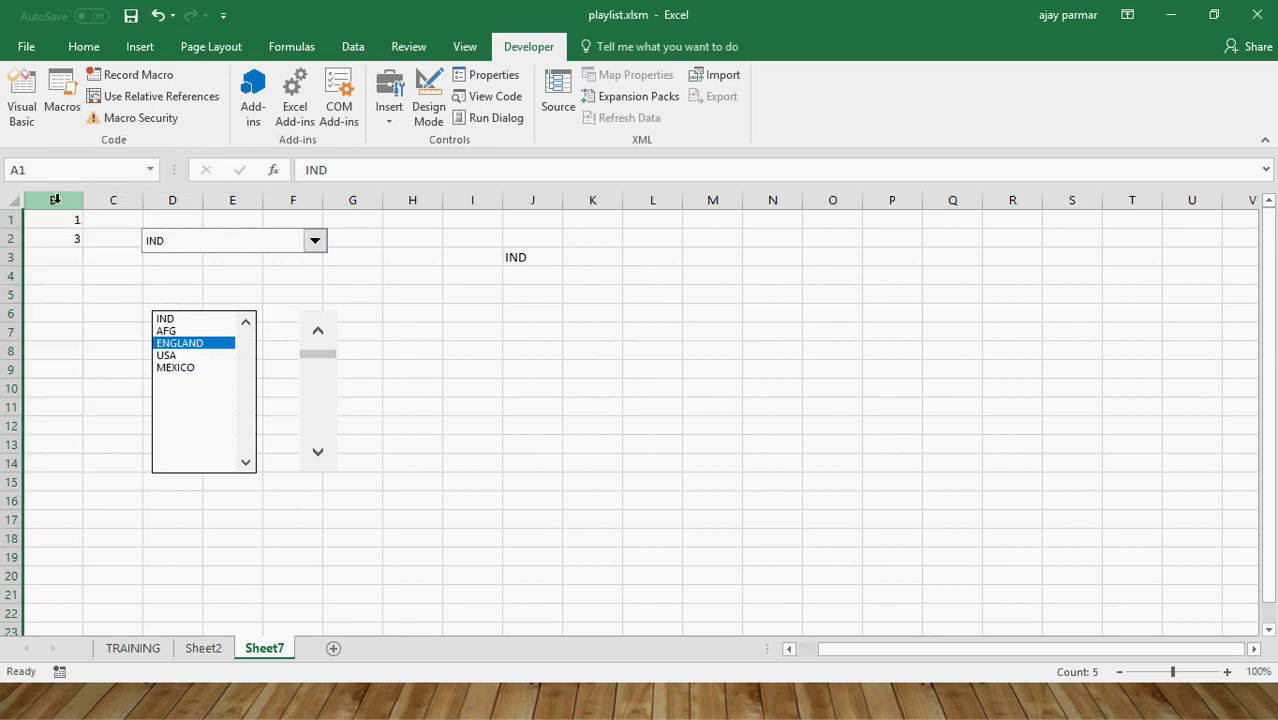
right_click(56, 202)
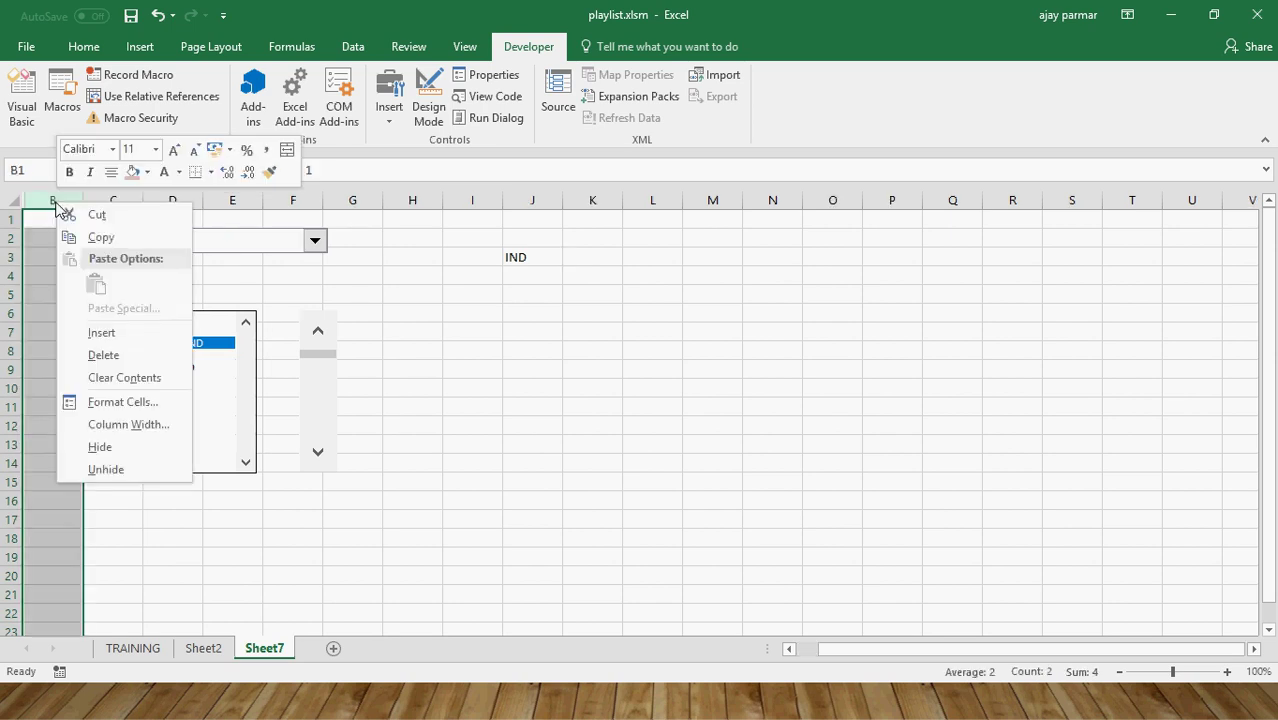
click(100, 447)
click(234, 249)
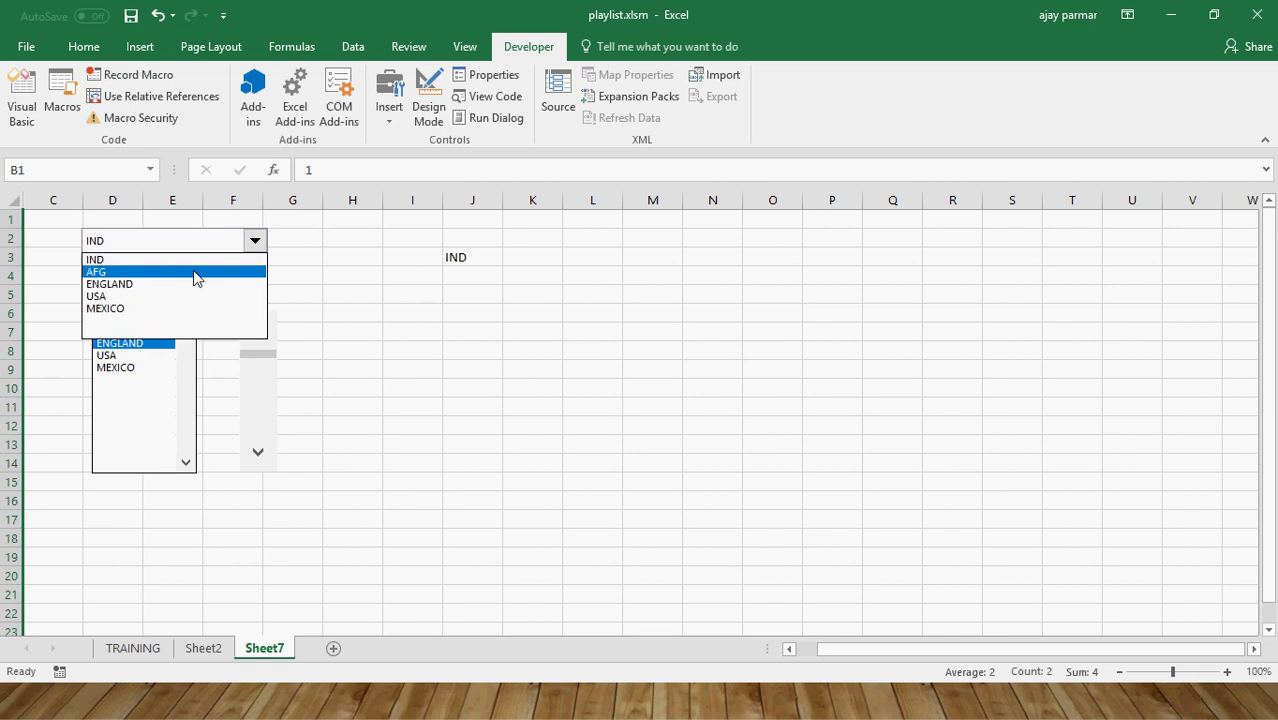
click(381, 302)
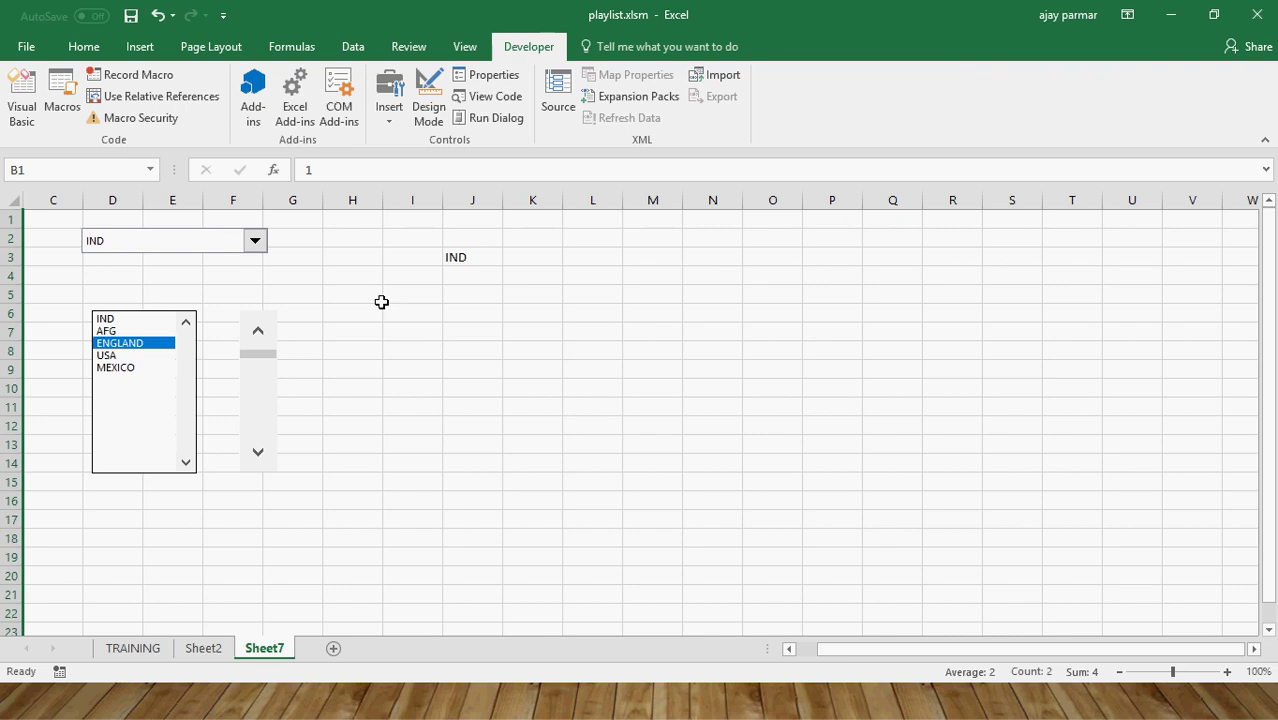
Review the Q3 answer in cell B6 and the Q4 answer in cell B8 on Sheet2.
key(alt+Tab)
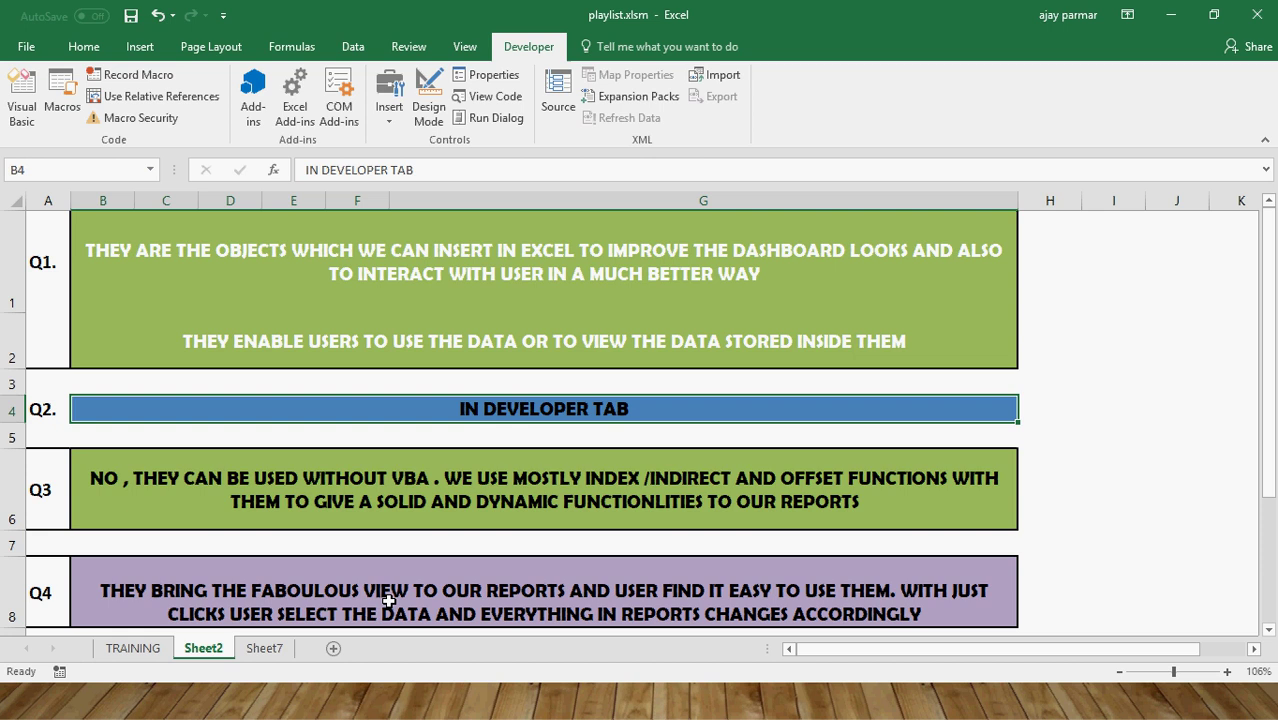
click(340, 483)
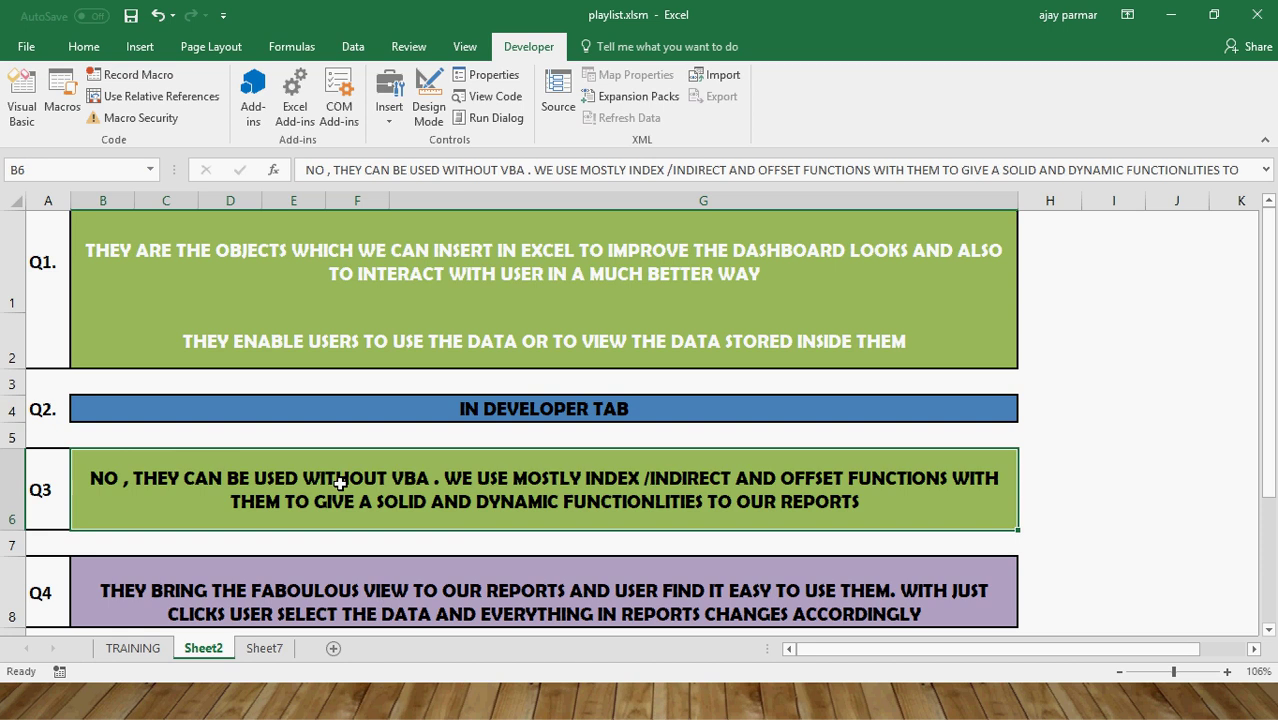
click(366, 573)
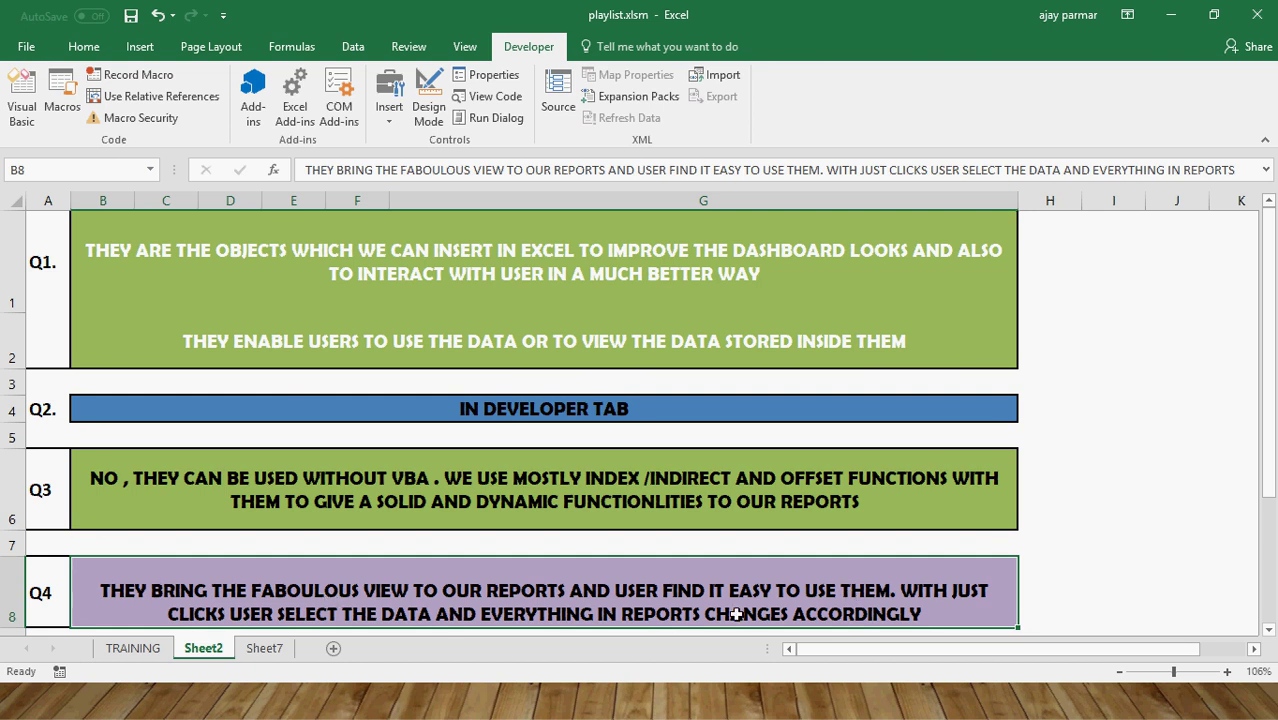
scroll(588, 472, down, 2)
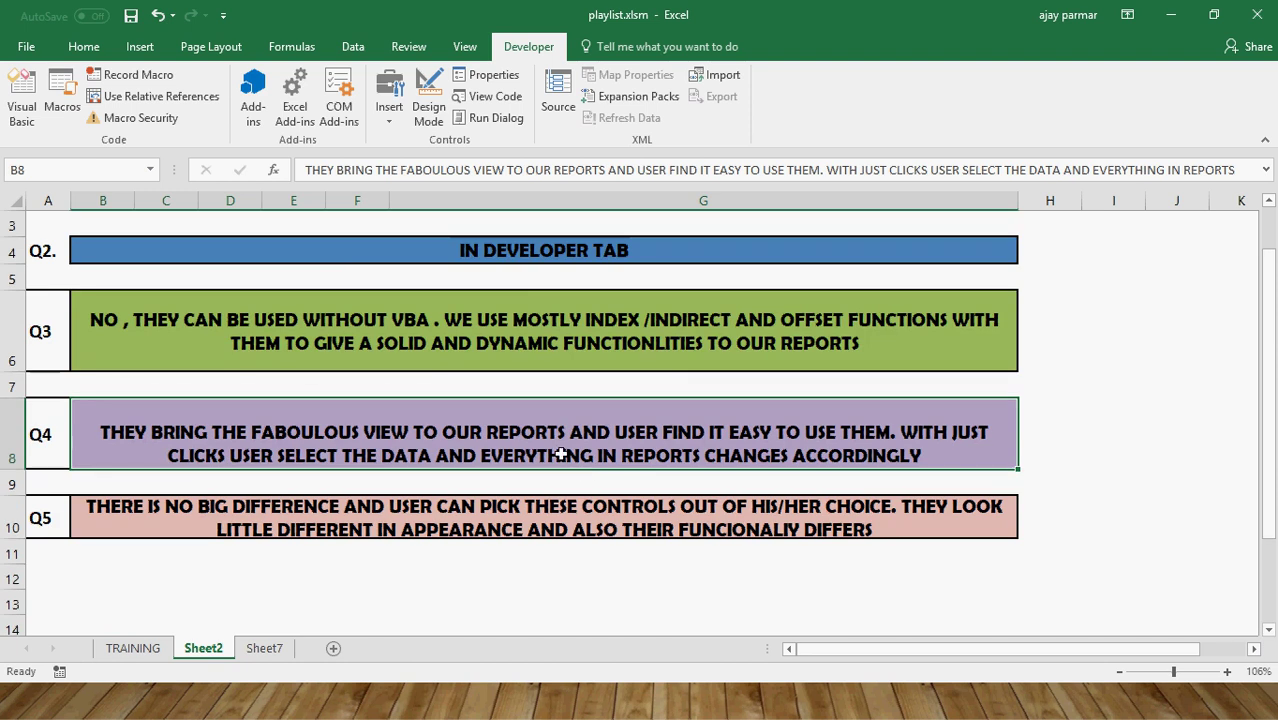
On Sheet7, choose ENGLAND in the combo box, and MEXICO and finally AFG in the list box.
click(268, 648)
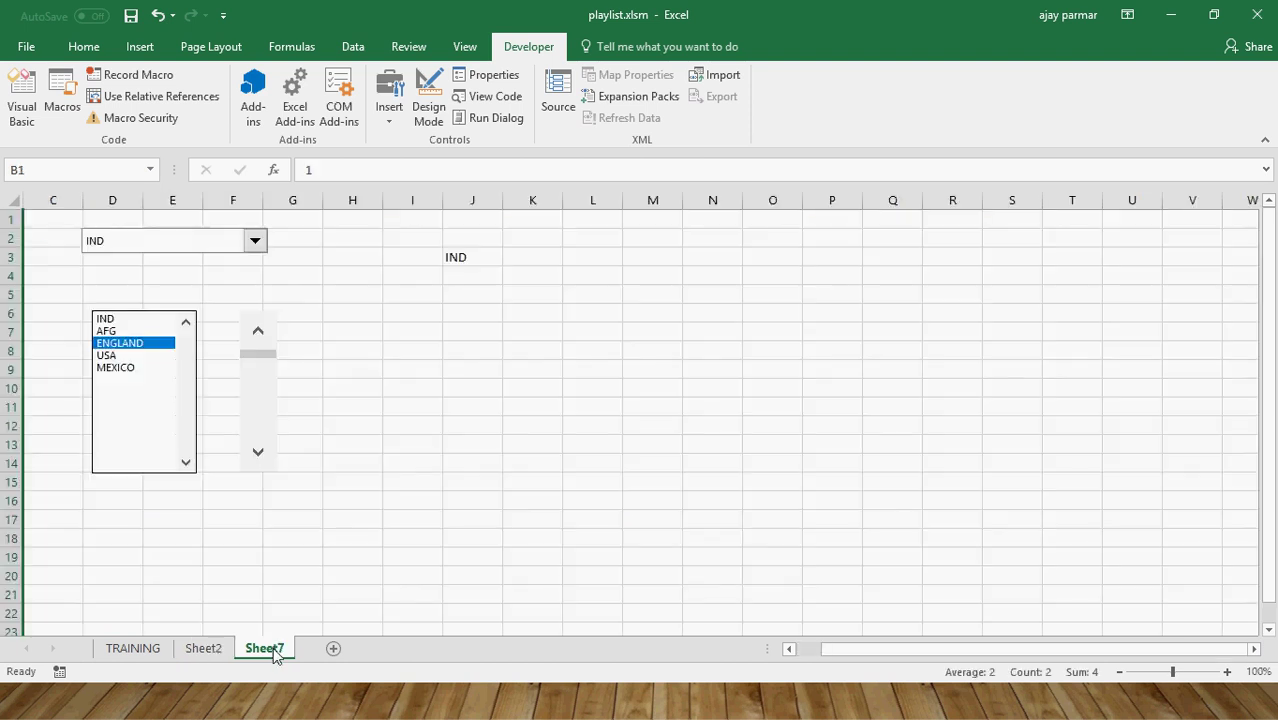
click(255, 241)
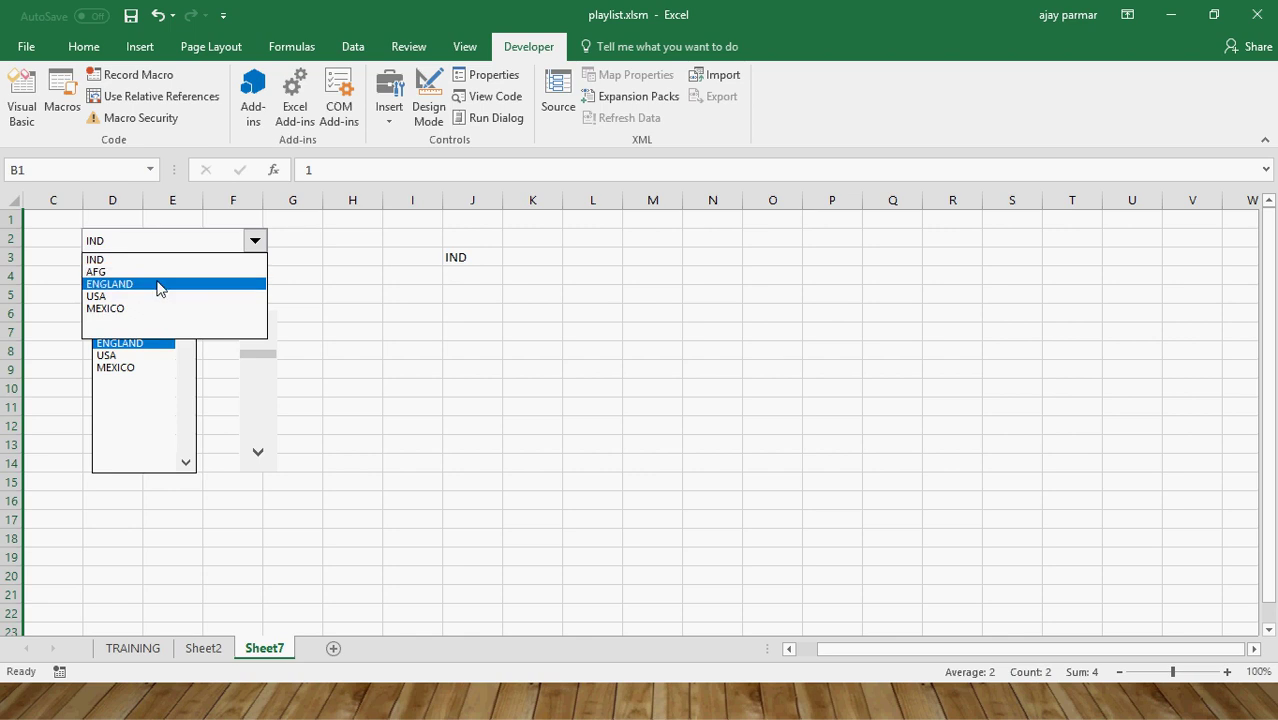
click(158, 289)
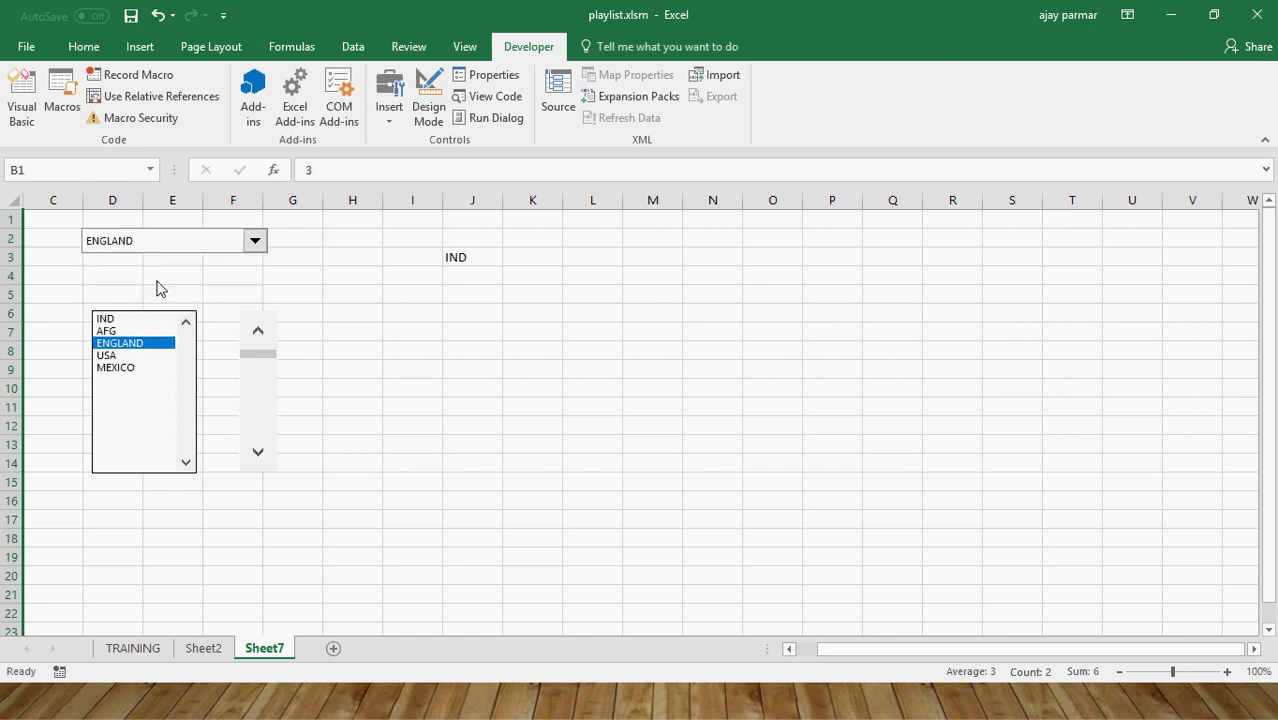
click(120, 369)
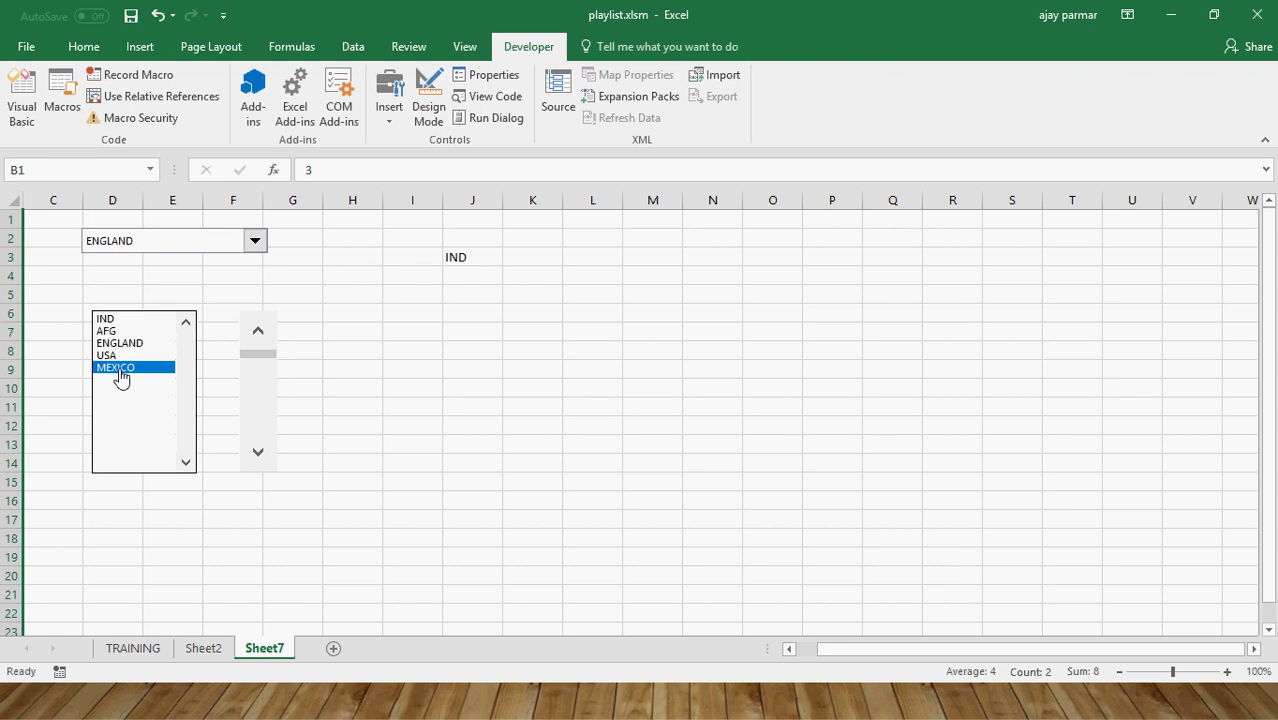
click(119, 333)
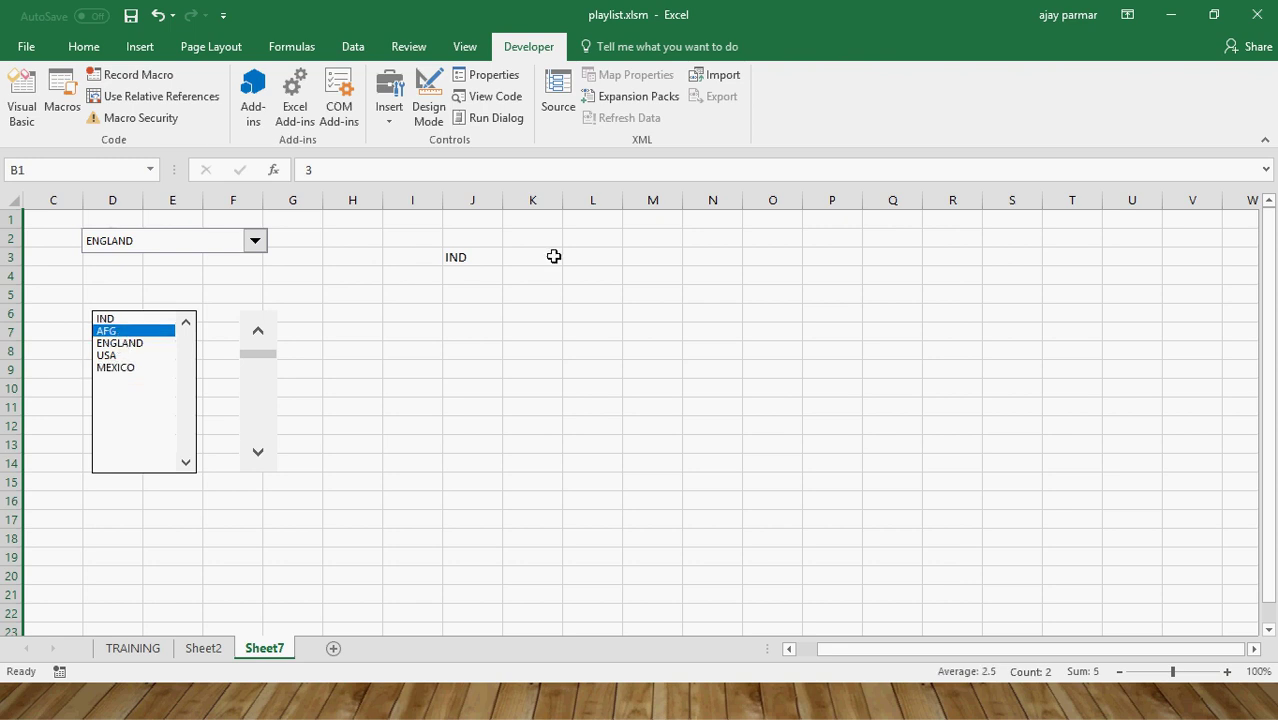
Select the range H6:M14 as the report area and choose ENGLAND in the list box.
click(379, 317)
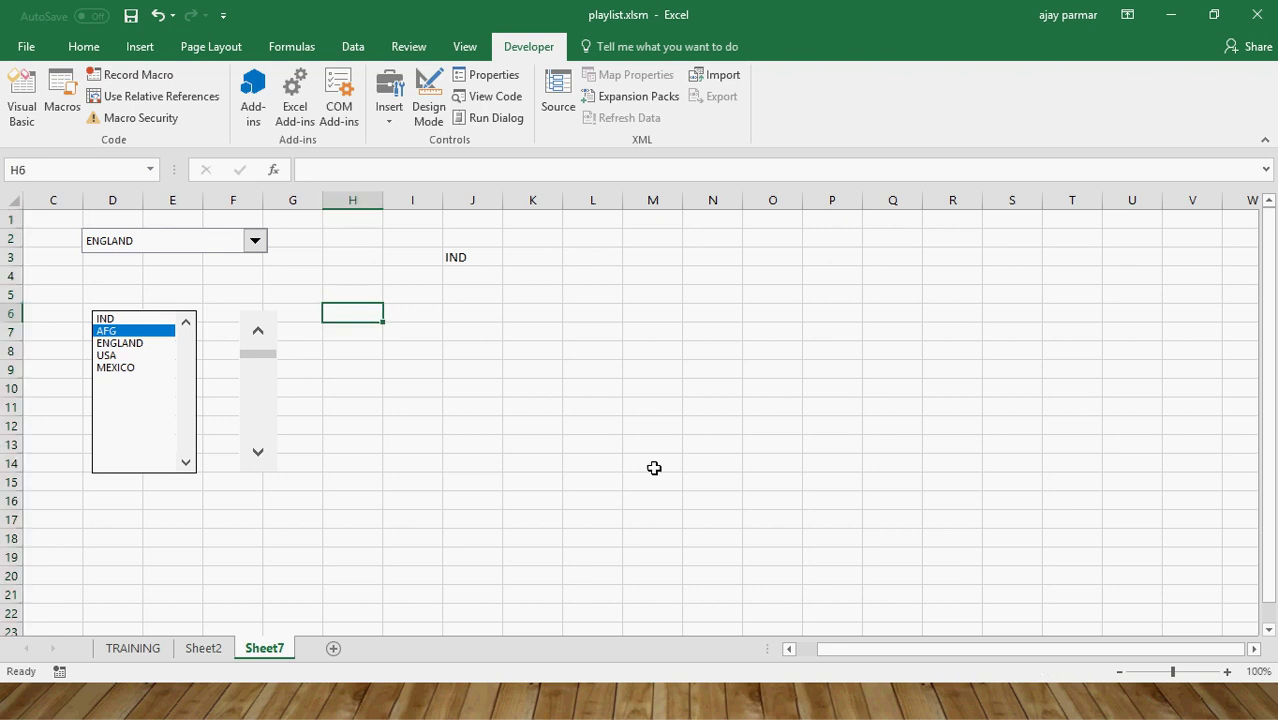
shift+click(654, 468)
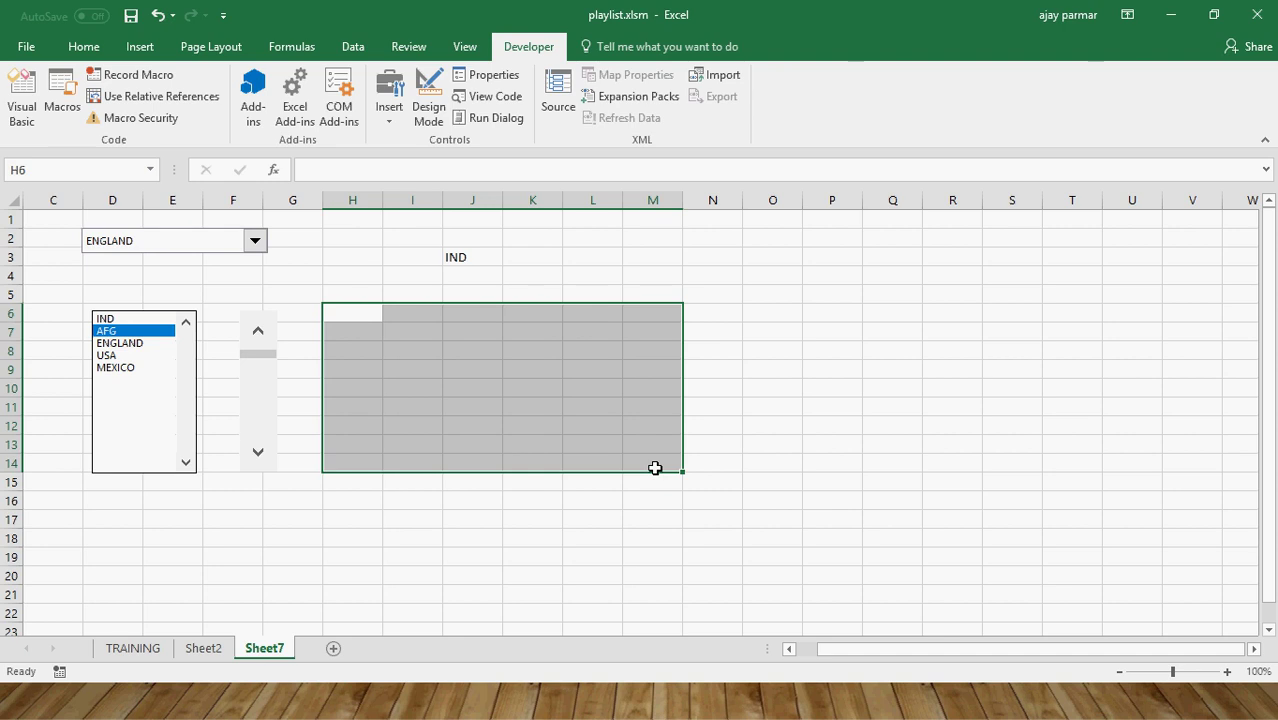
click(155, 344)
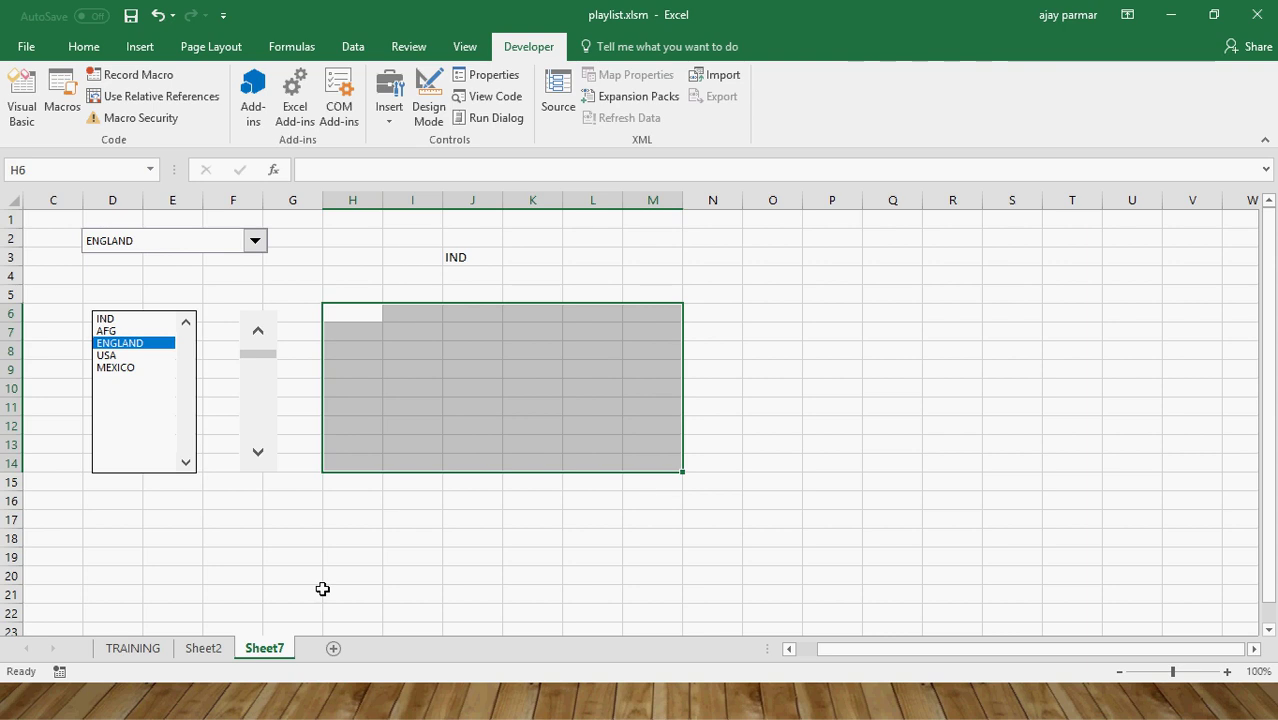
Check Sheet2 briefly, and on Sheet7 choose MEXICO, IND and finally USA in the combo box.
click(203, 648)
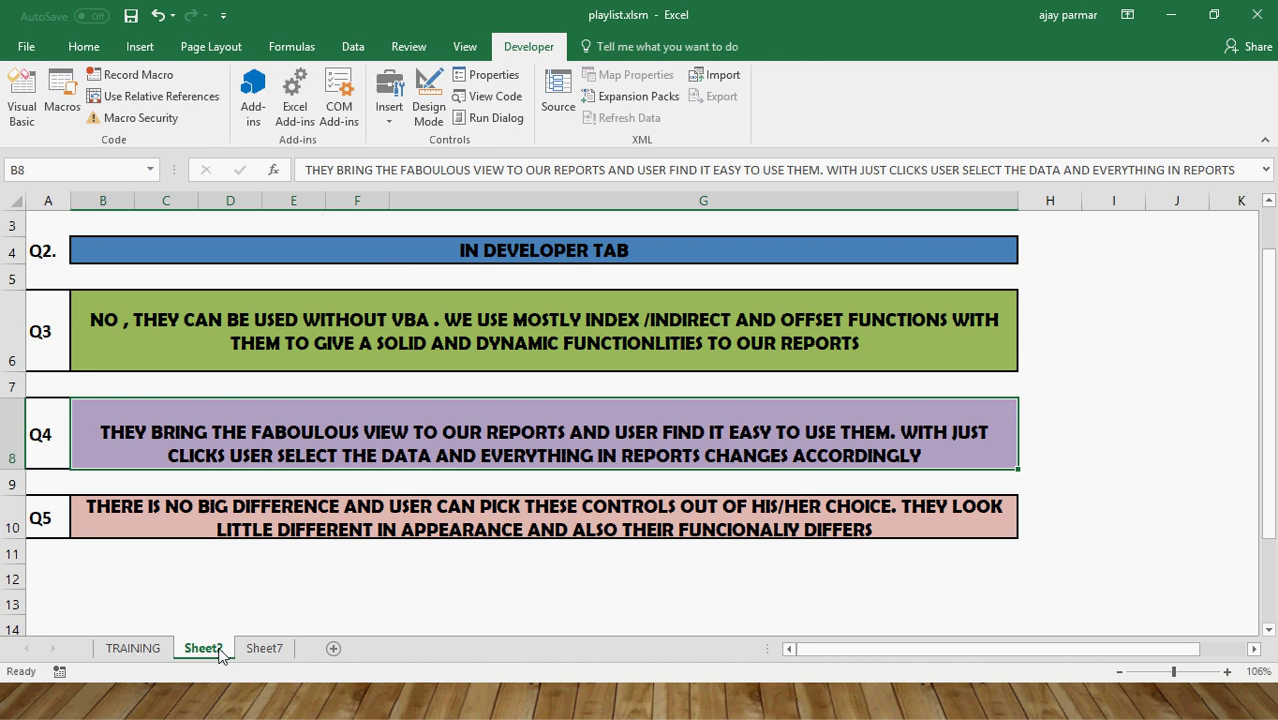
click(264, 649)
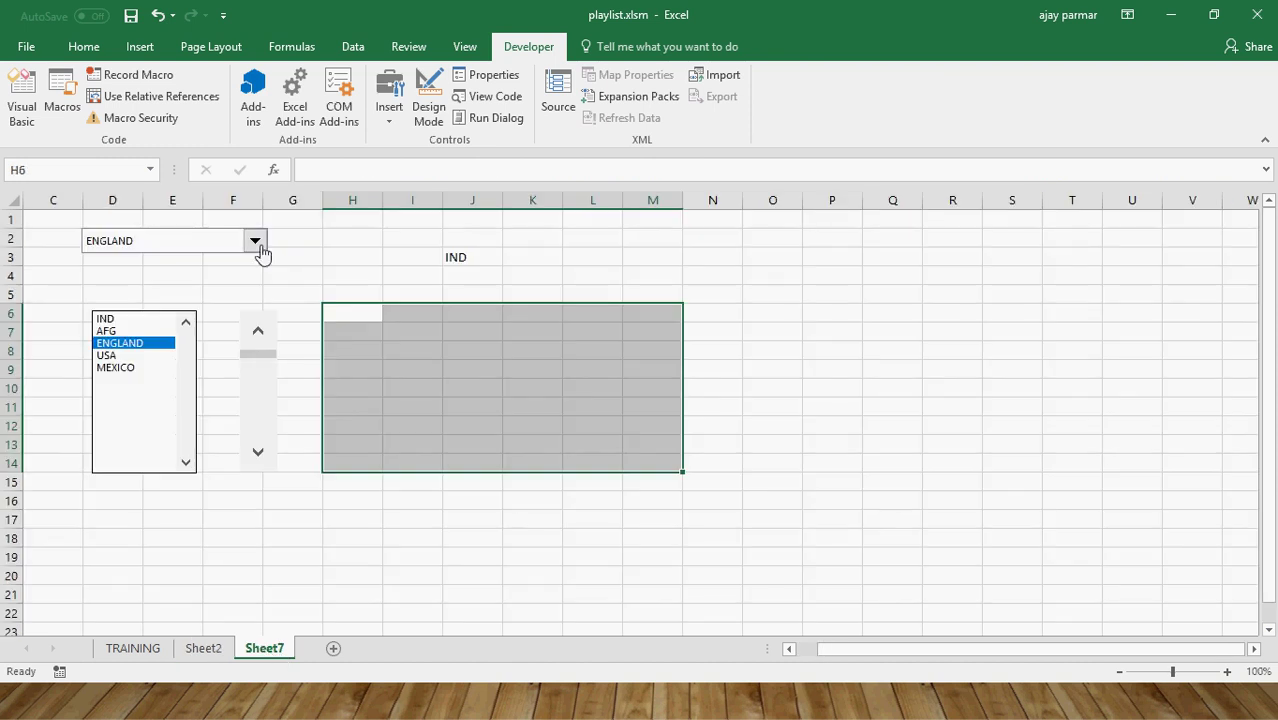
click(256, 241)
click(150, 307)
click(141, 302)
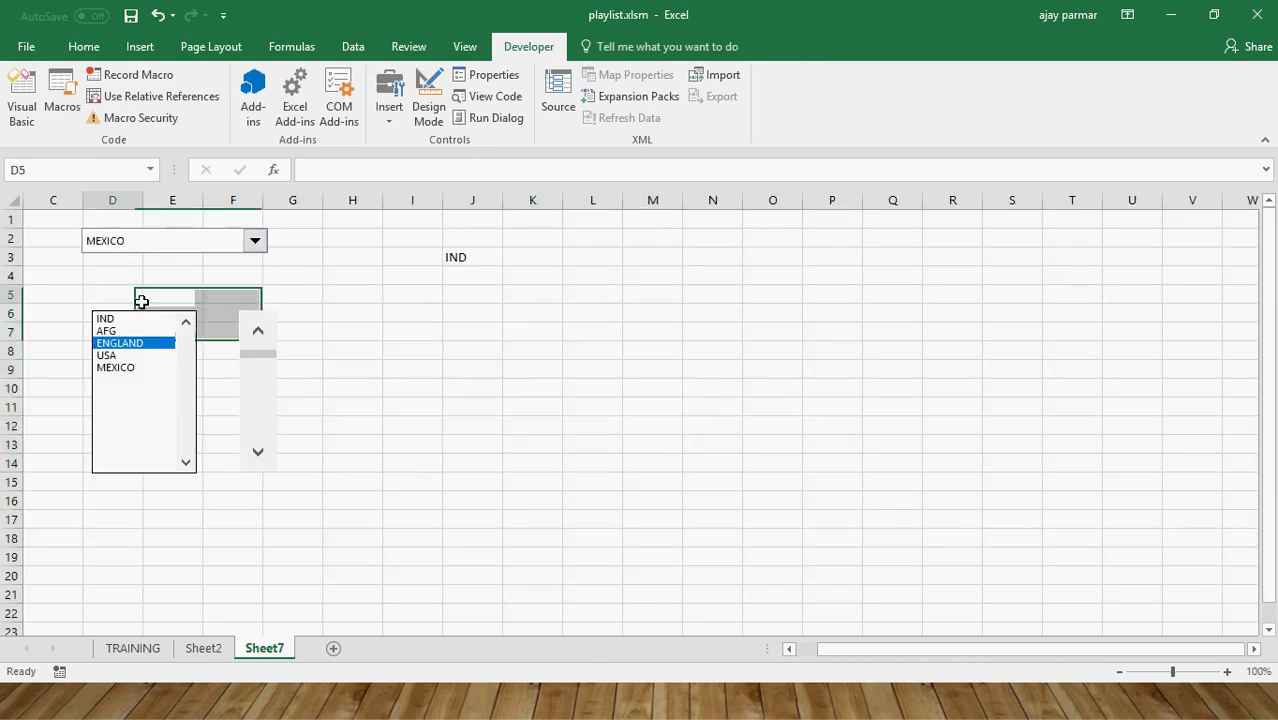
click(256, 241)
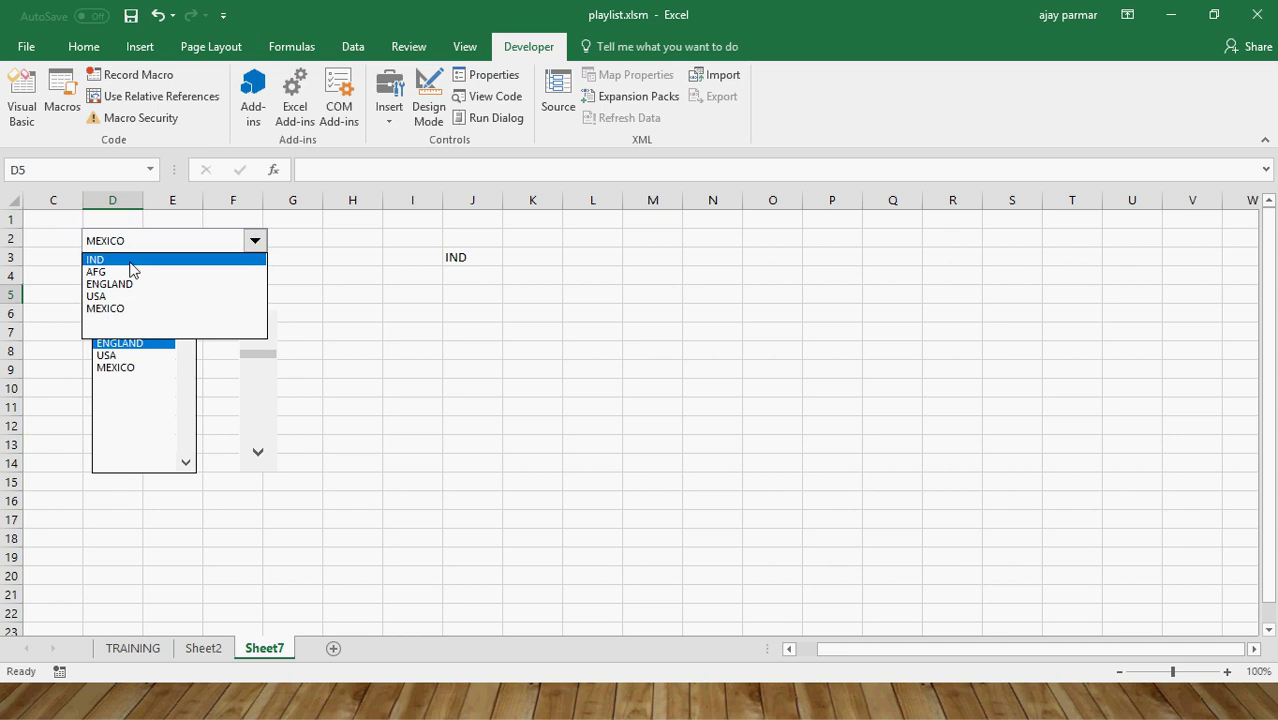
click(130, 262)
click(256, 241)
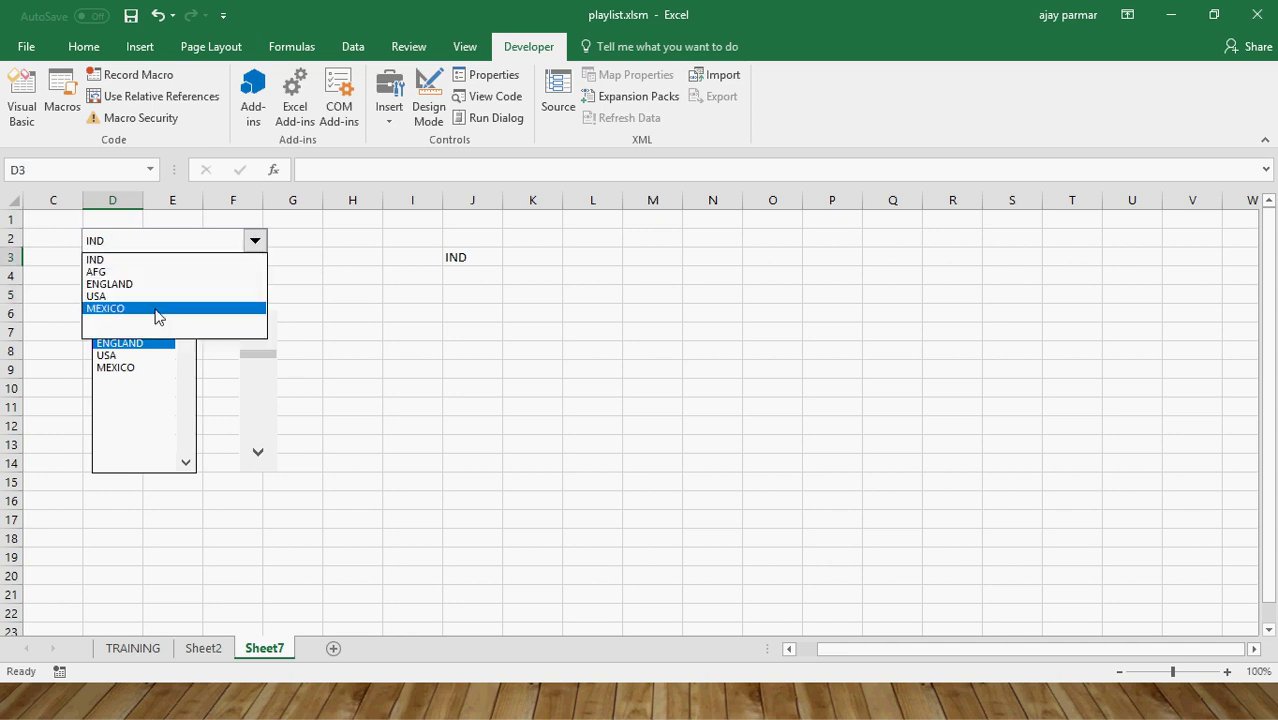
click(160, 298)
click(160, 298)
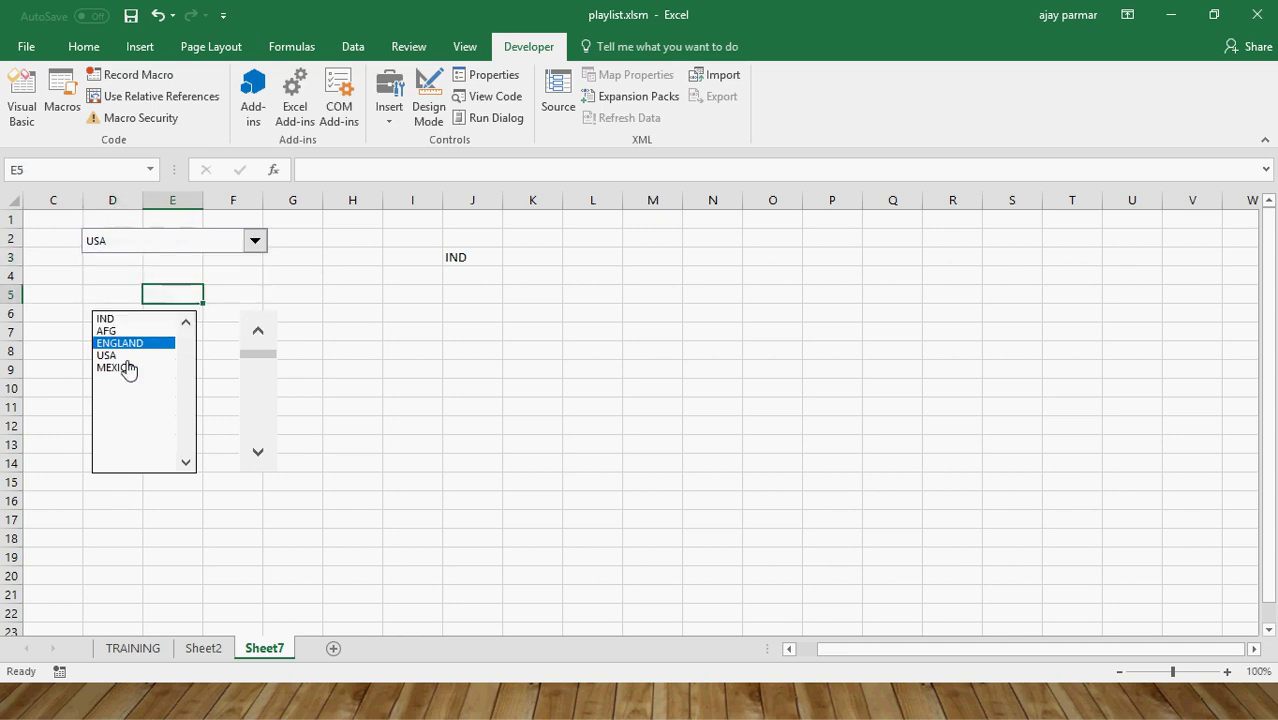
Choose MEXICO and finally AFG in the list box, and advance the scroll bar several steps downward.
click(126, 366)
click(116, 332)
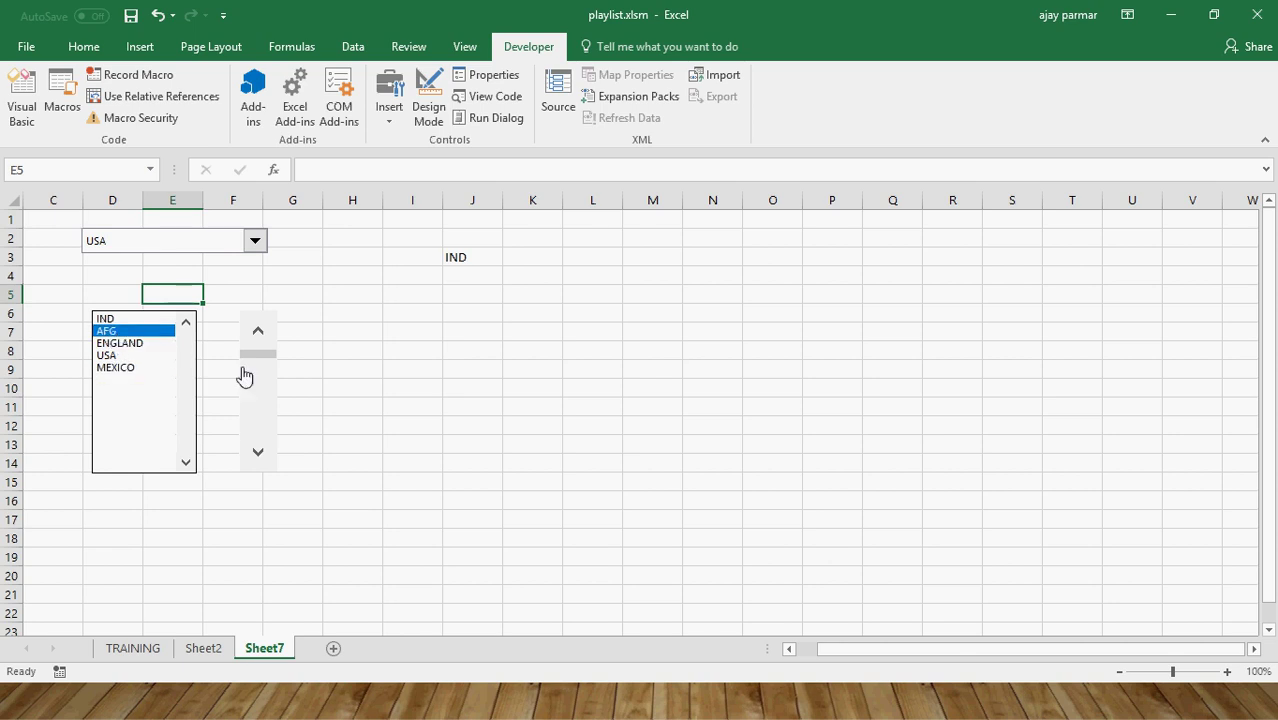
click(257, 455)
click(257, 455)
click(257, 455)
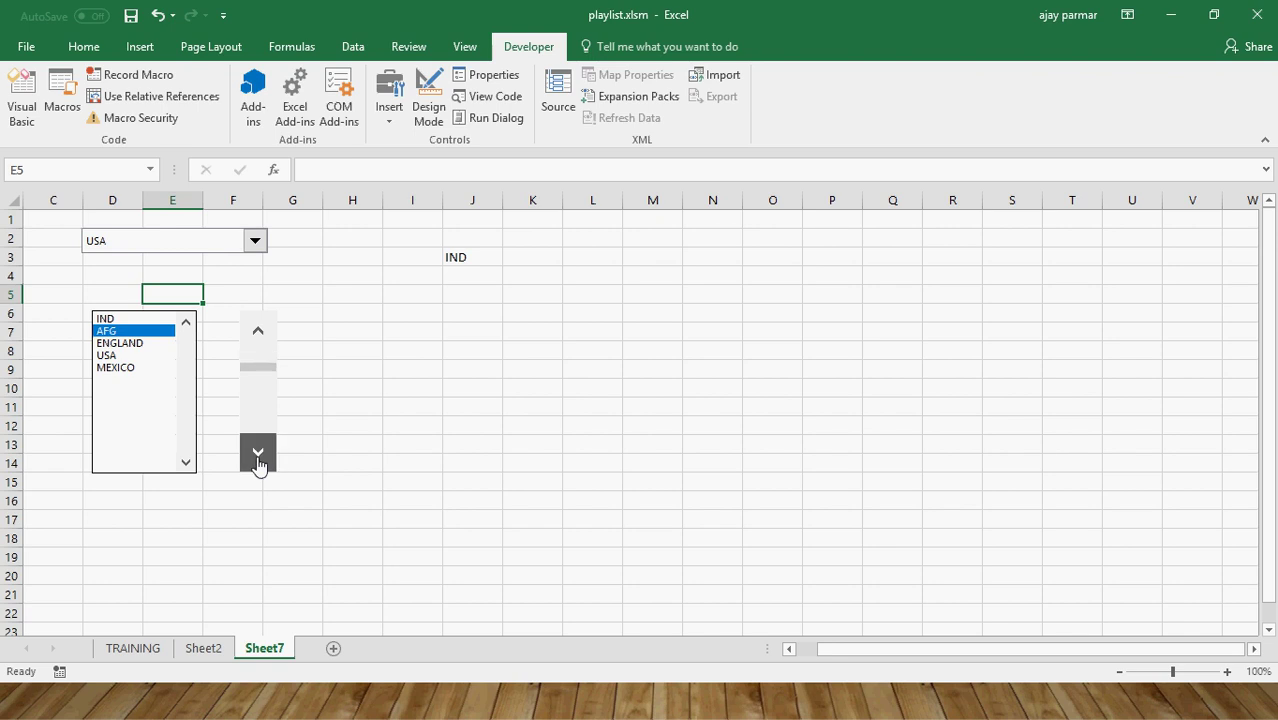
click(257, 455)
click(257, 455)
click(257, 455)
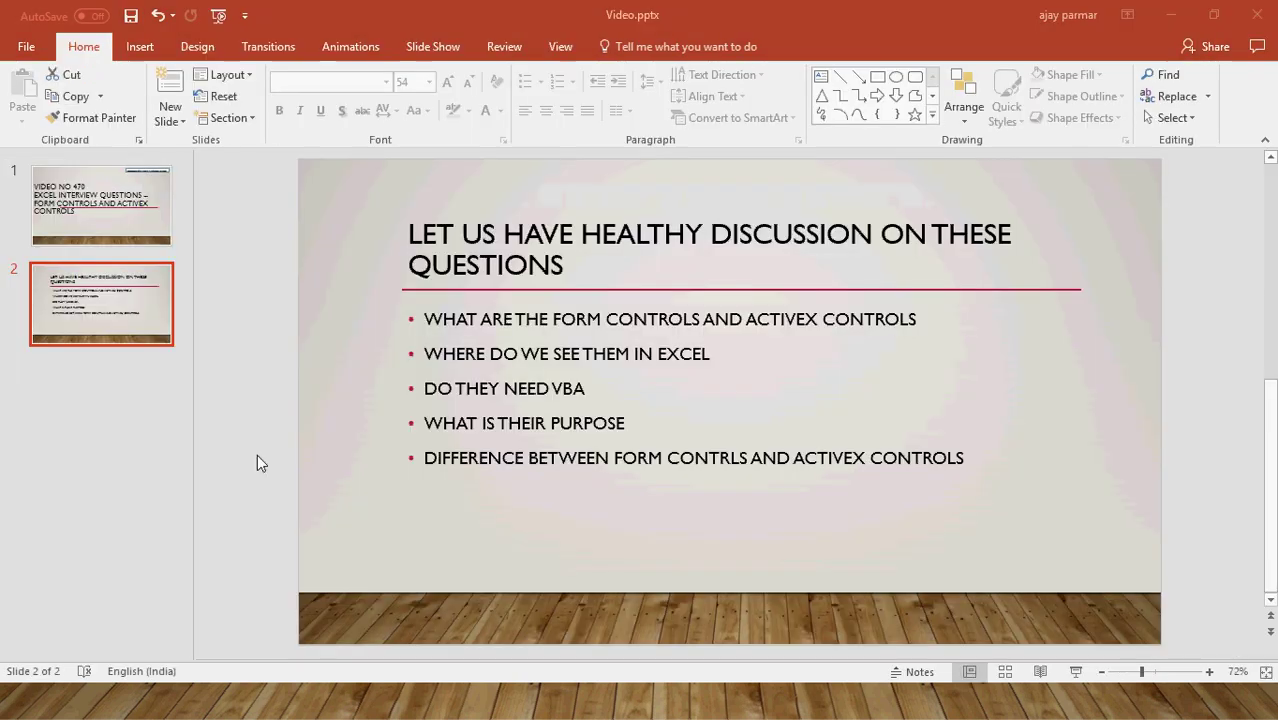
Switch from the PowerPoint questions slide to the Excel workbook and read the Q5 answer on Sheet2.
click(463, 470)
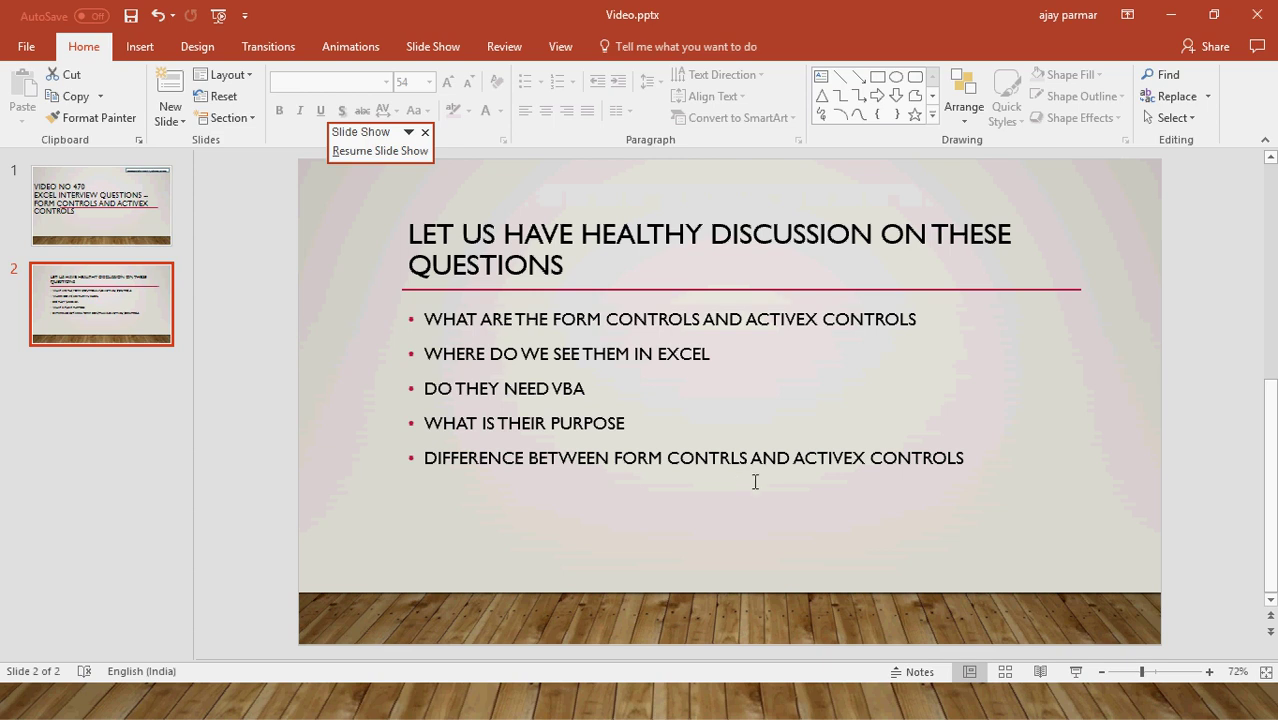
key(alt+Tab)
click(511, 389)
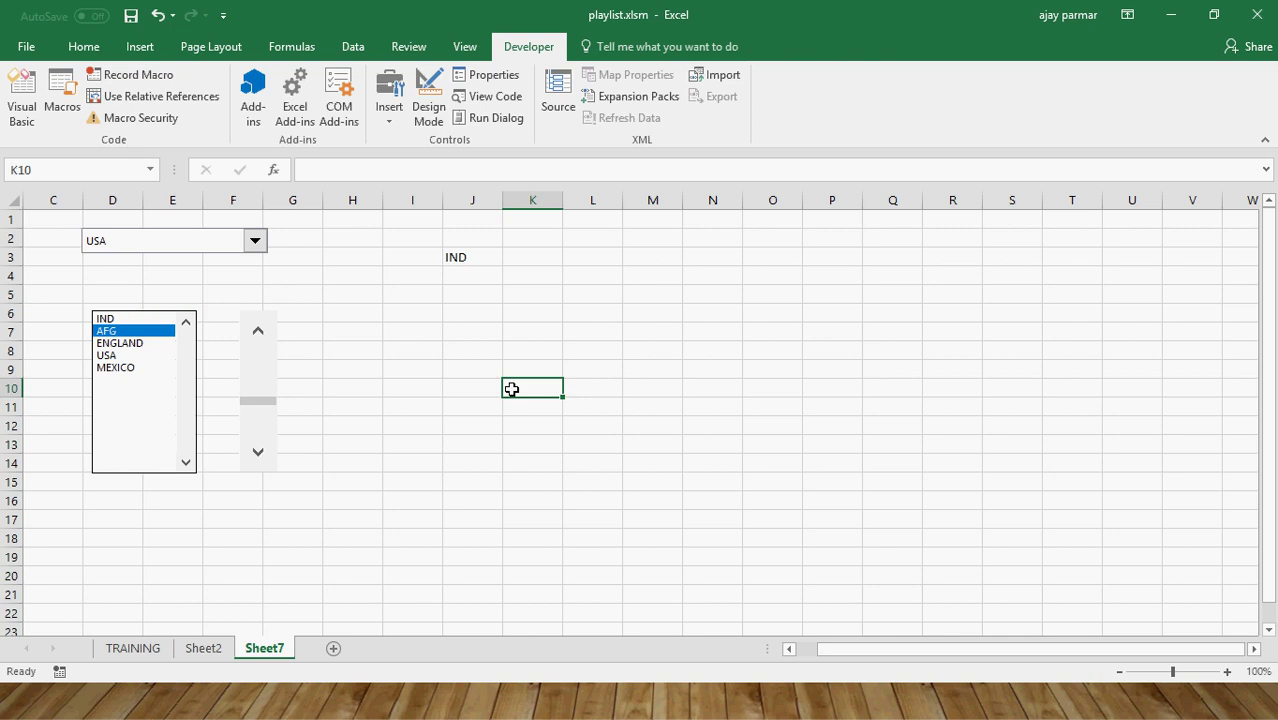
click(203, 648)
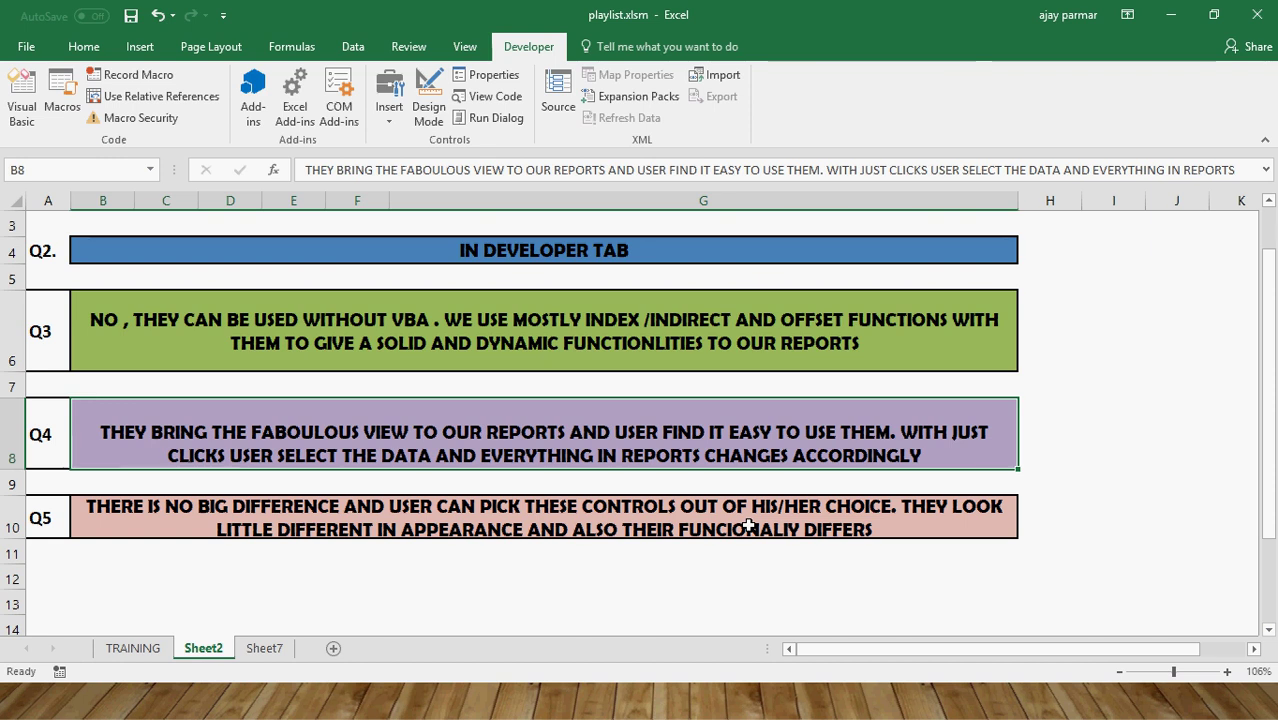
On Sheet7, examine the input range and cell link in the form combo box's Format Control settings, and close them without changes.
click(268, 649)
key(Right)
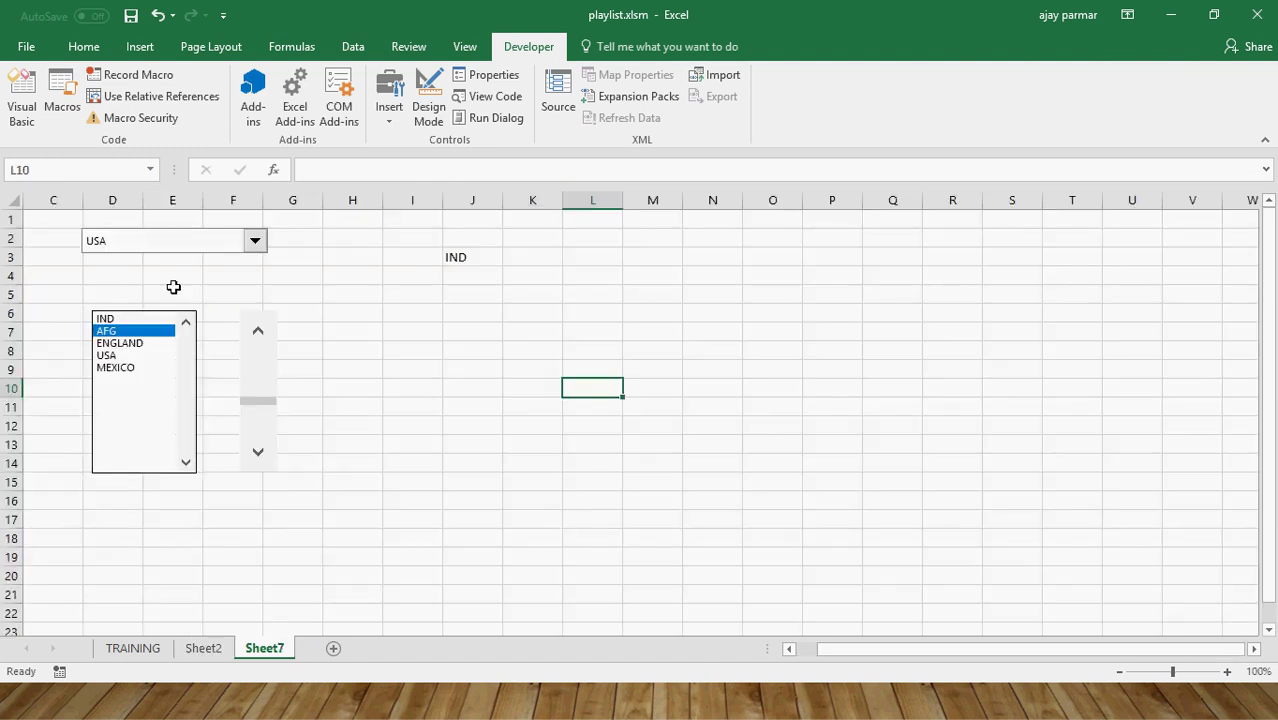
click(183, 256)
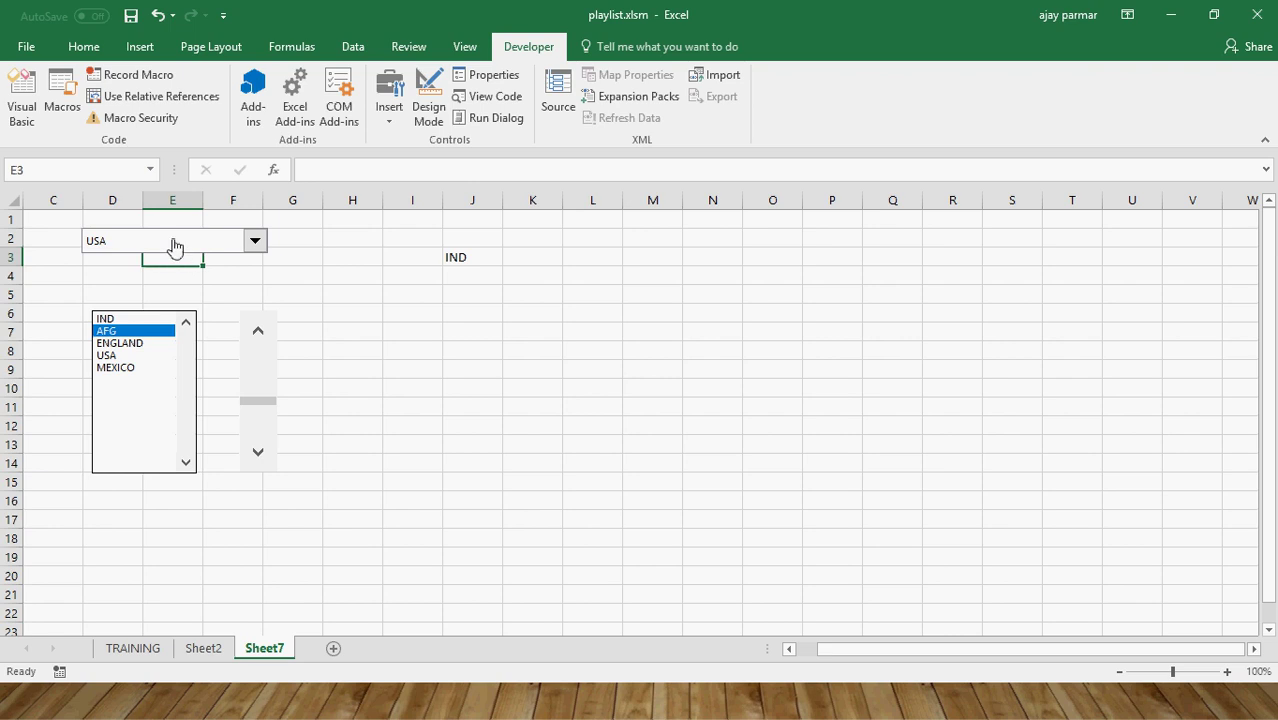
right_click(174, 242)
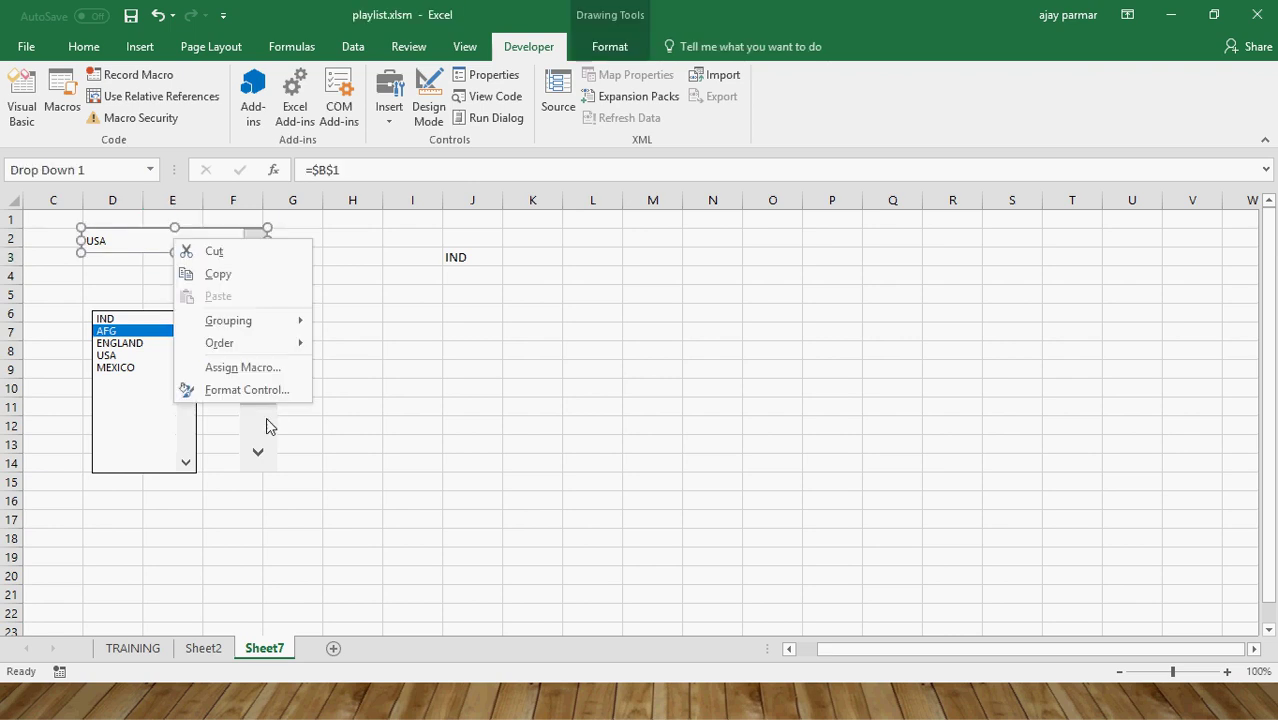
click(268, 391)
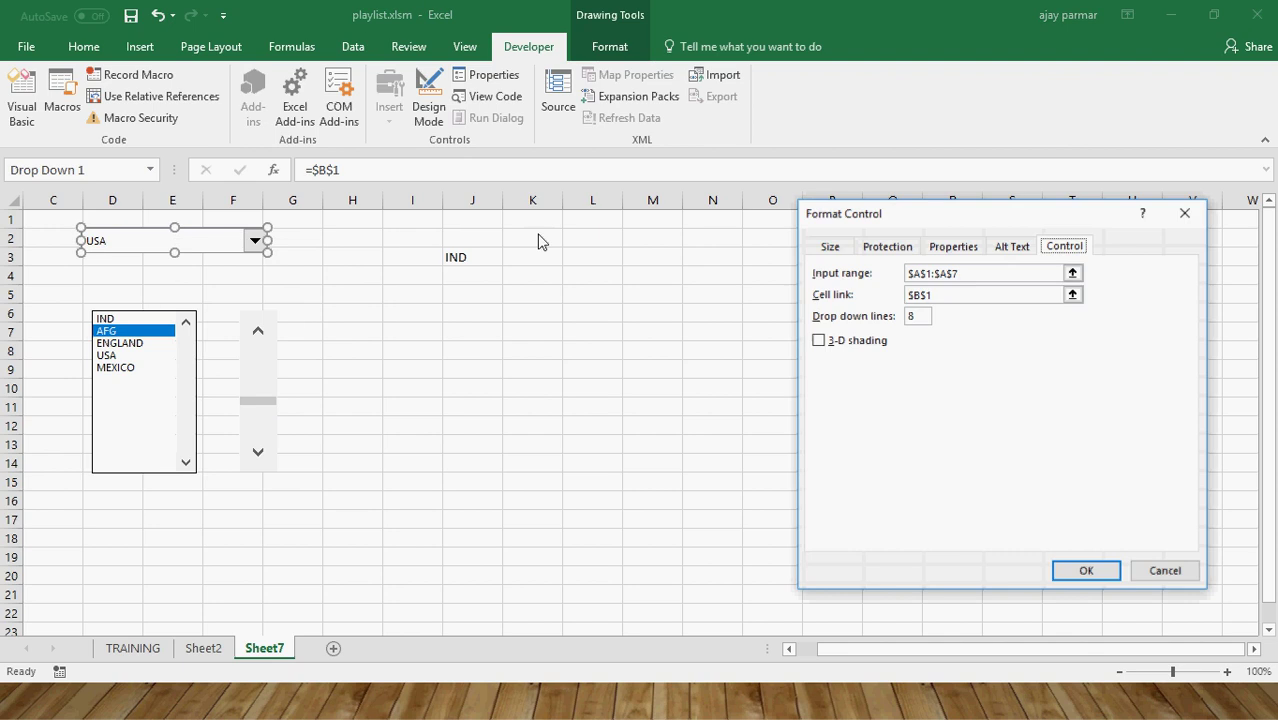
click(991, 278)
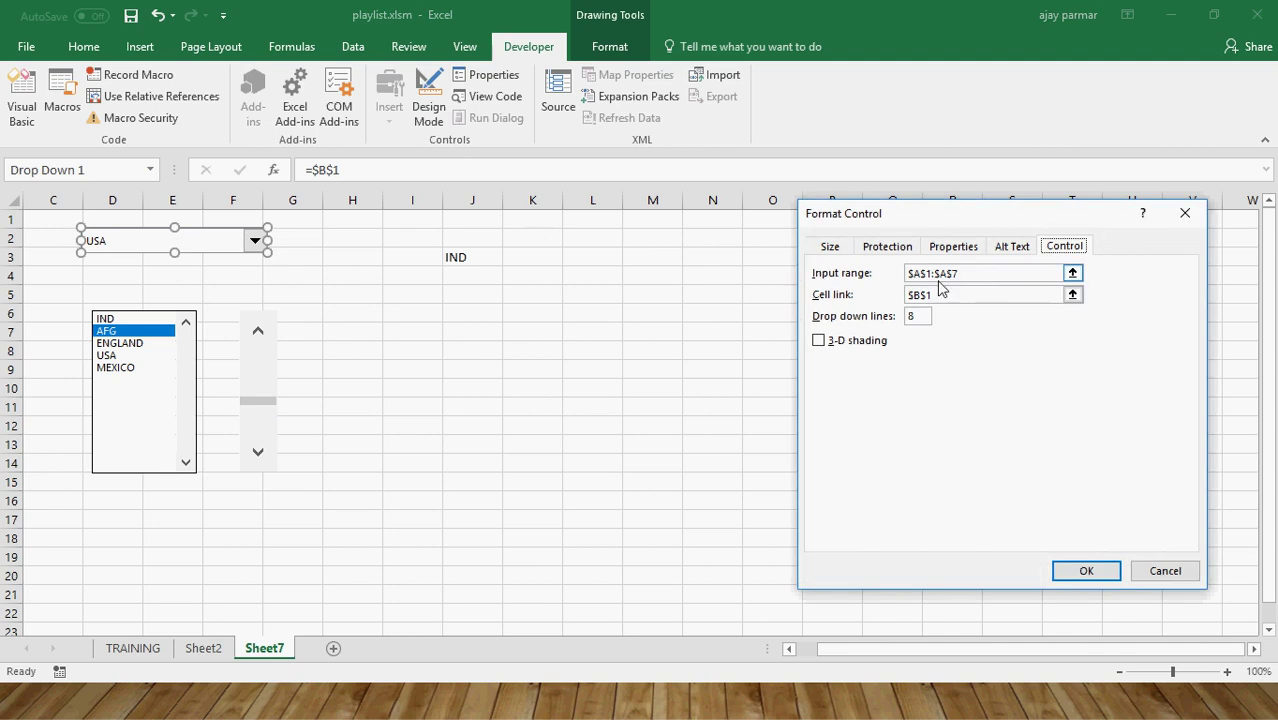
click(1168, 575)
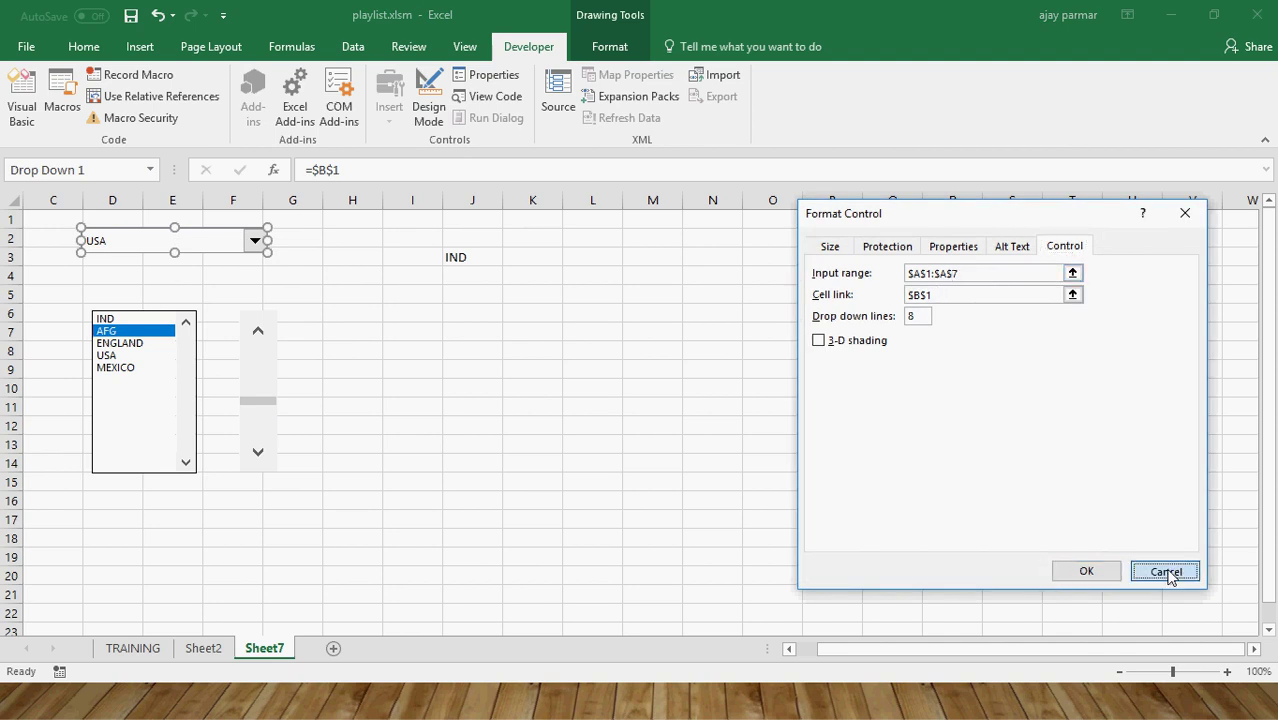
click(596, 313)
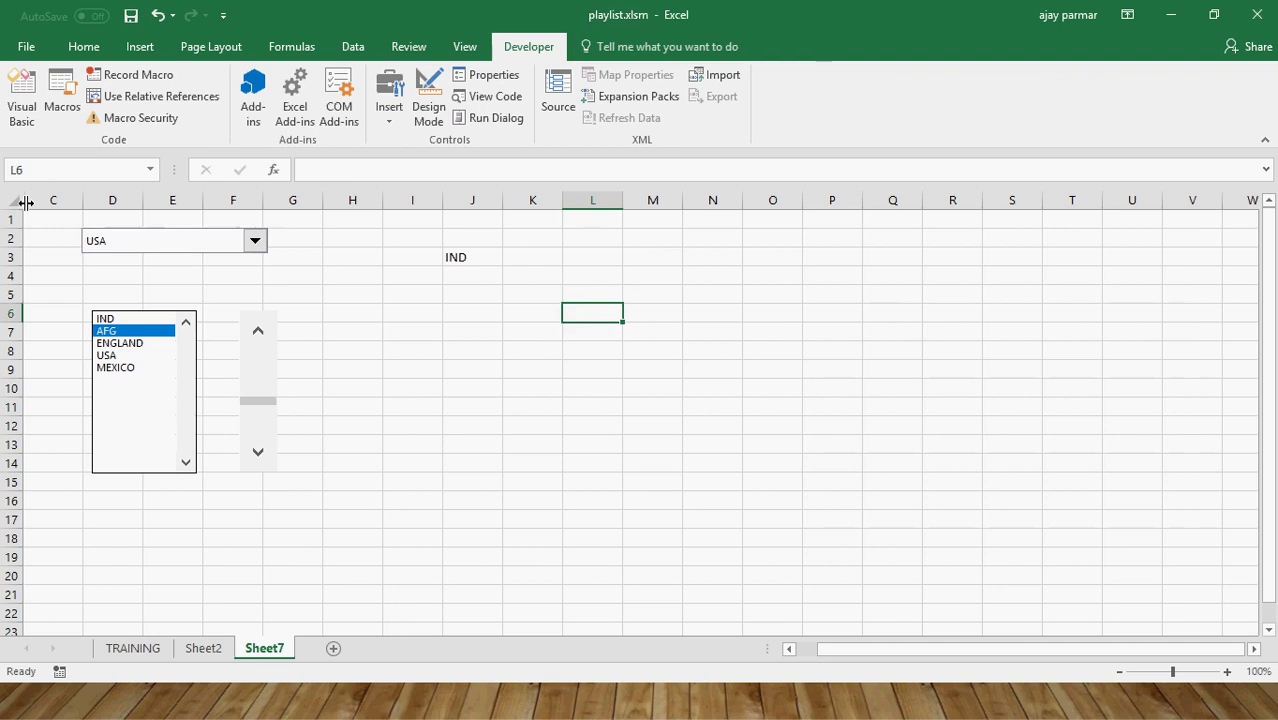
Unhide columns A and B on Sheet7 and check the source list in A1 and the linked cells B1 and B2.
drag(26, 202, 22, 201)
click(32, 222)
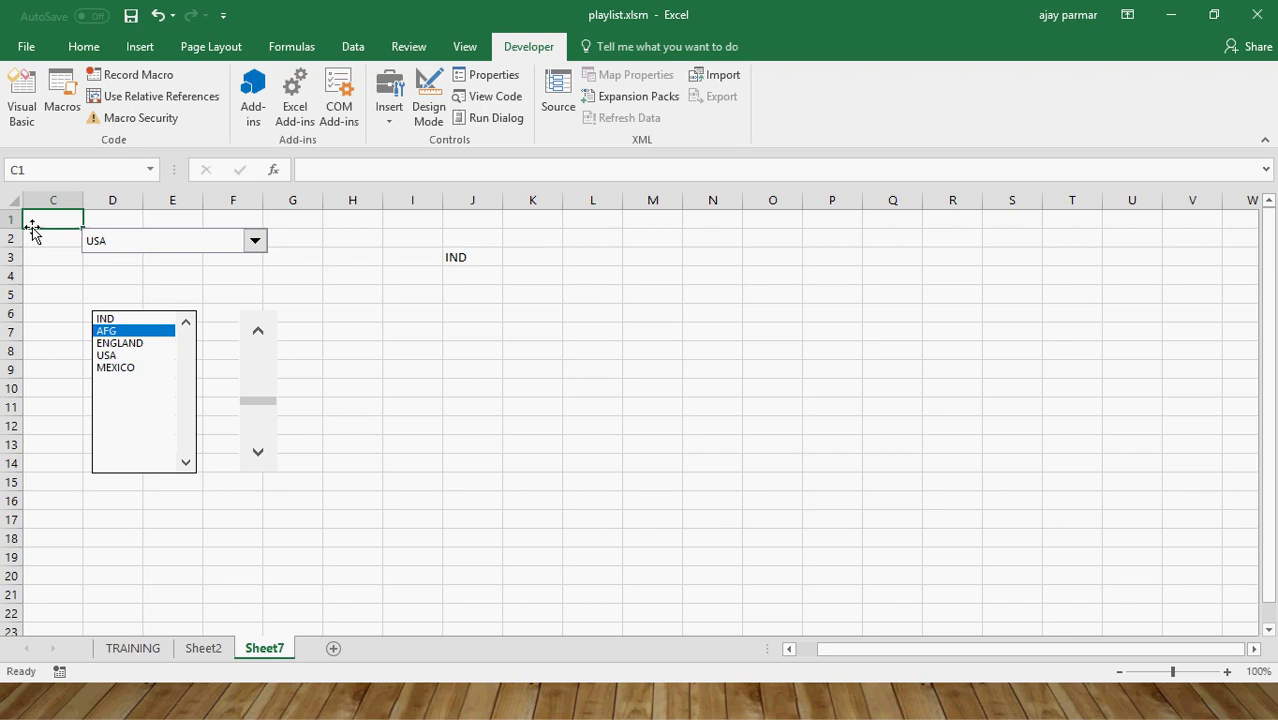
key(ctrl+shift+0)
click(69, 227)
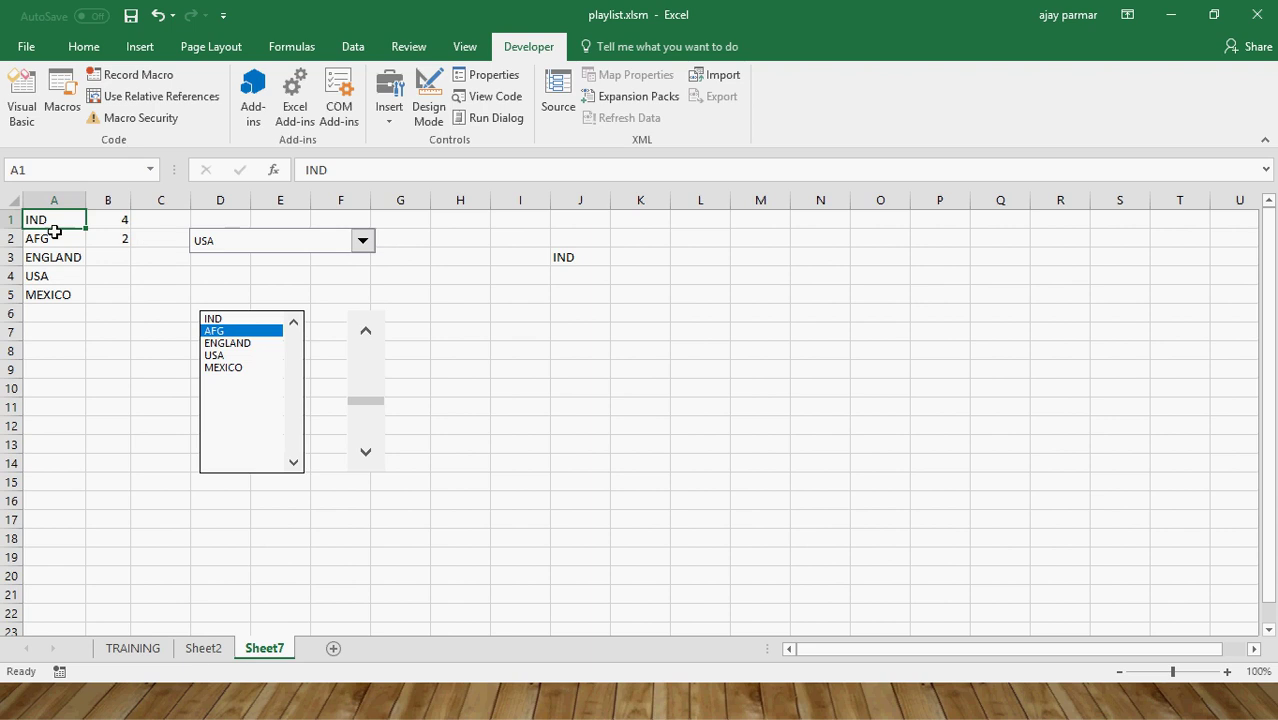
click(124, 220)
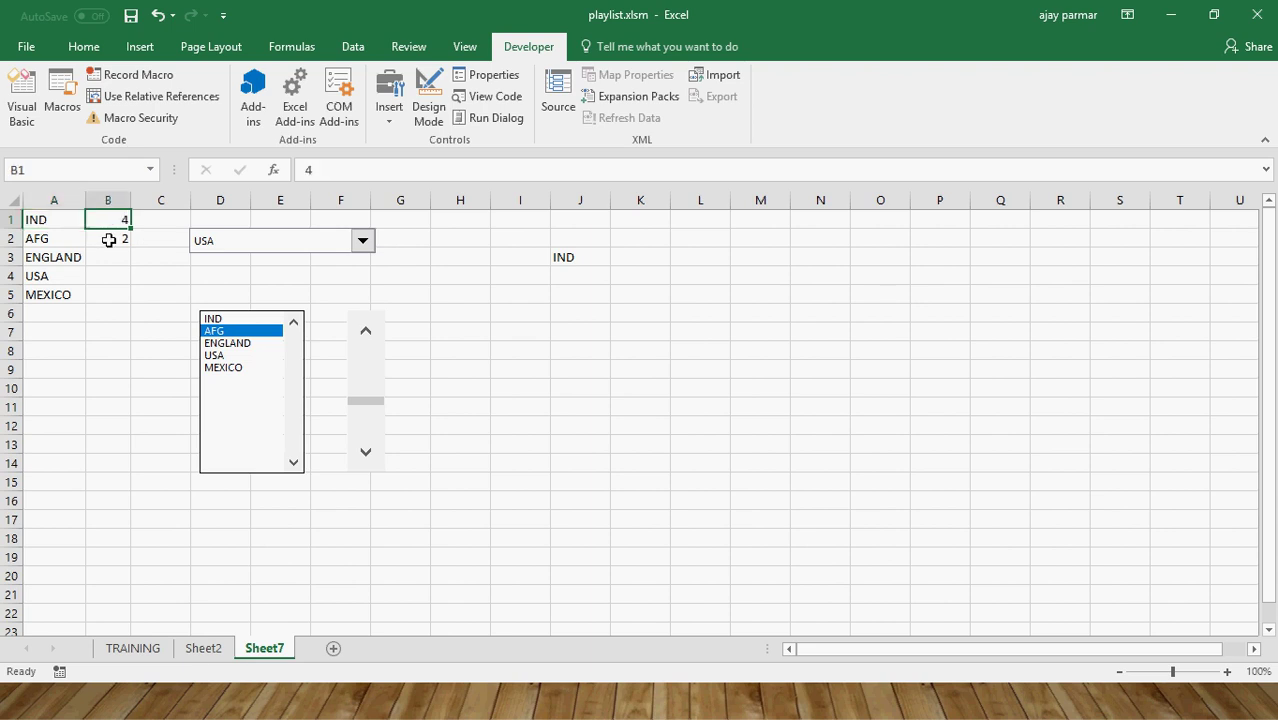
click(109, 238)
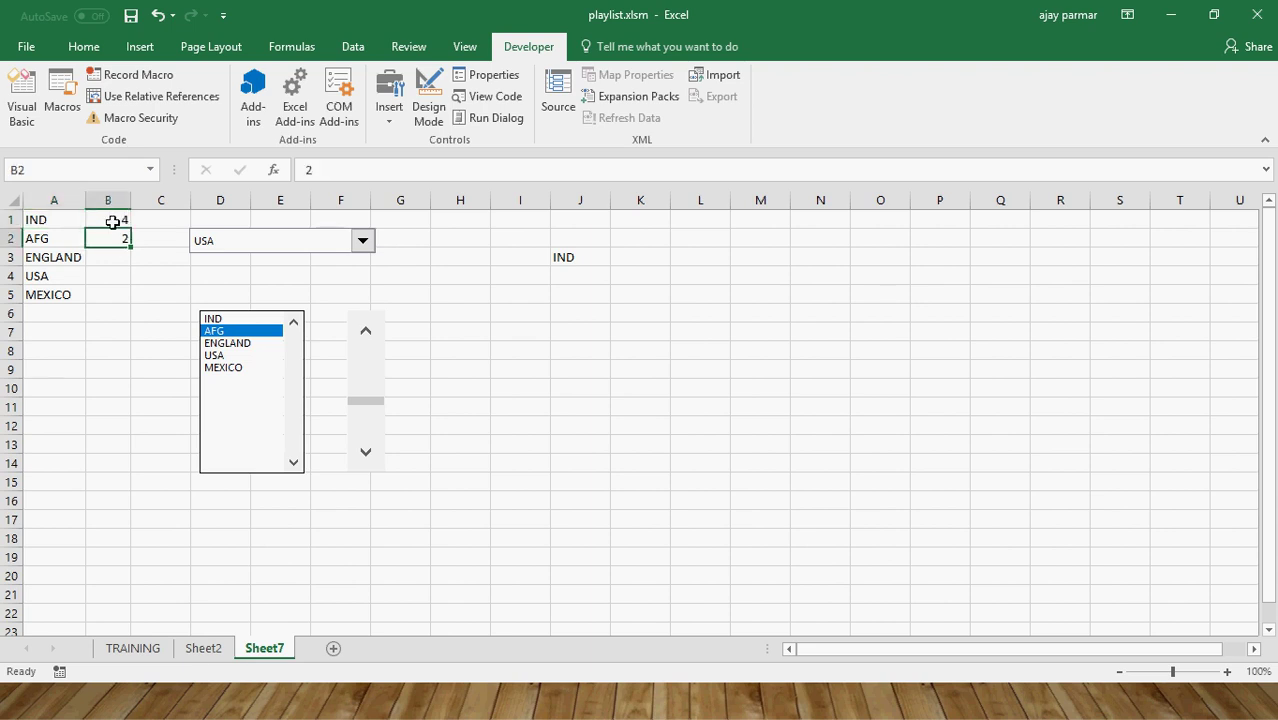
Clear cell J3 and draw an ActiveX combo box across columns J to M over rows 2 and 3.
click(594, 258)
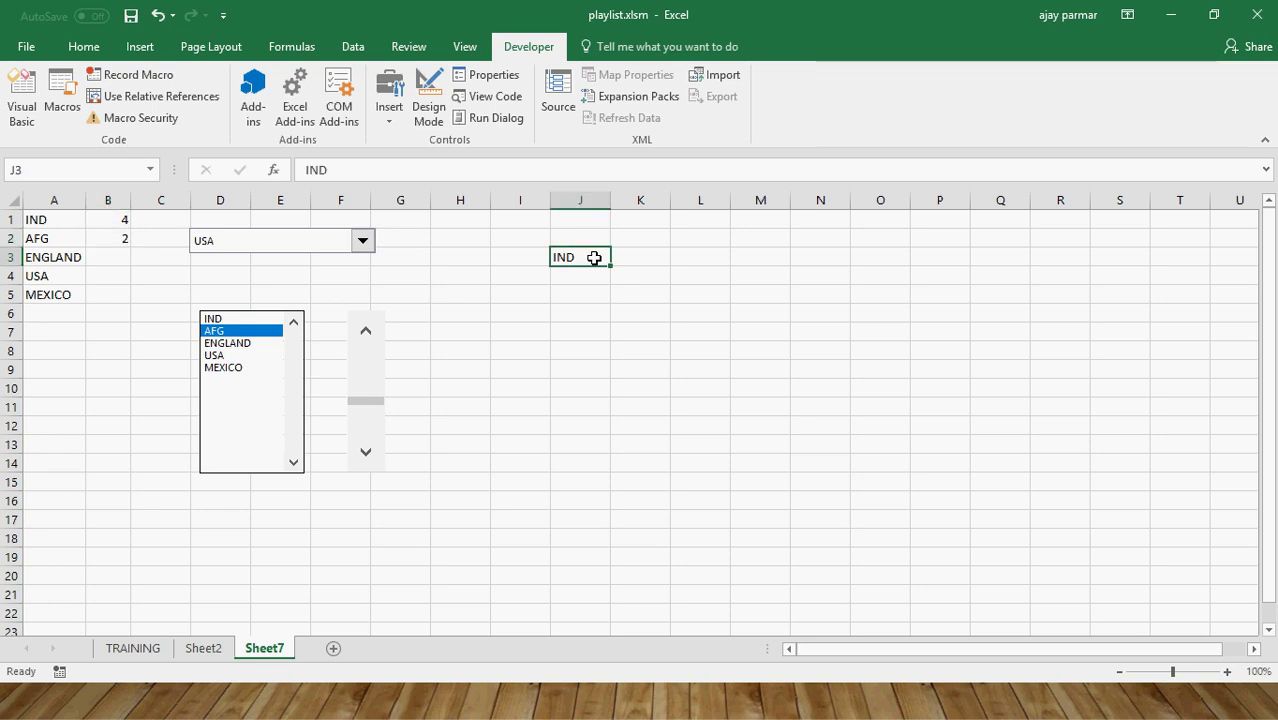
key(Delete)
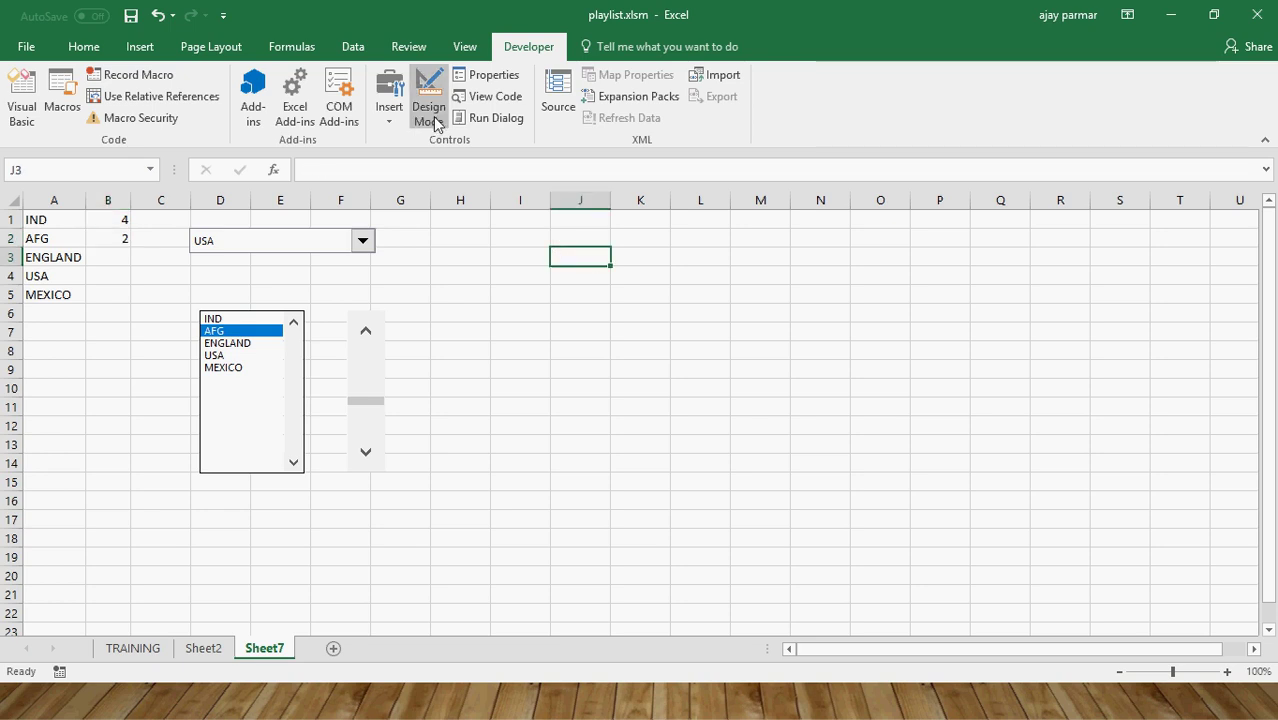
click(398, 124)
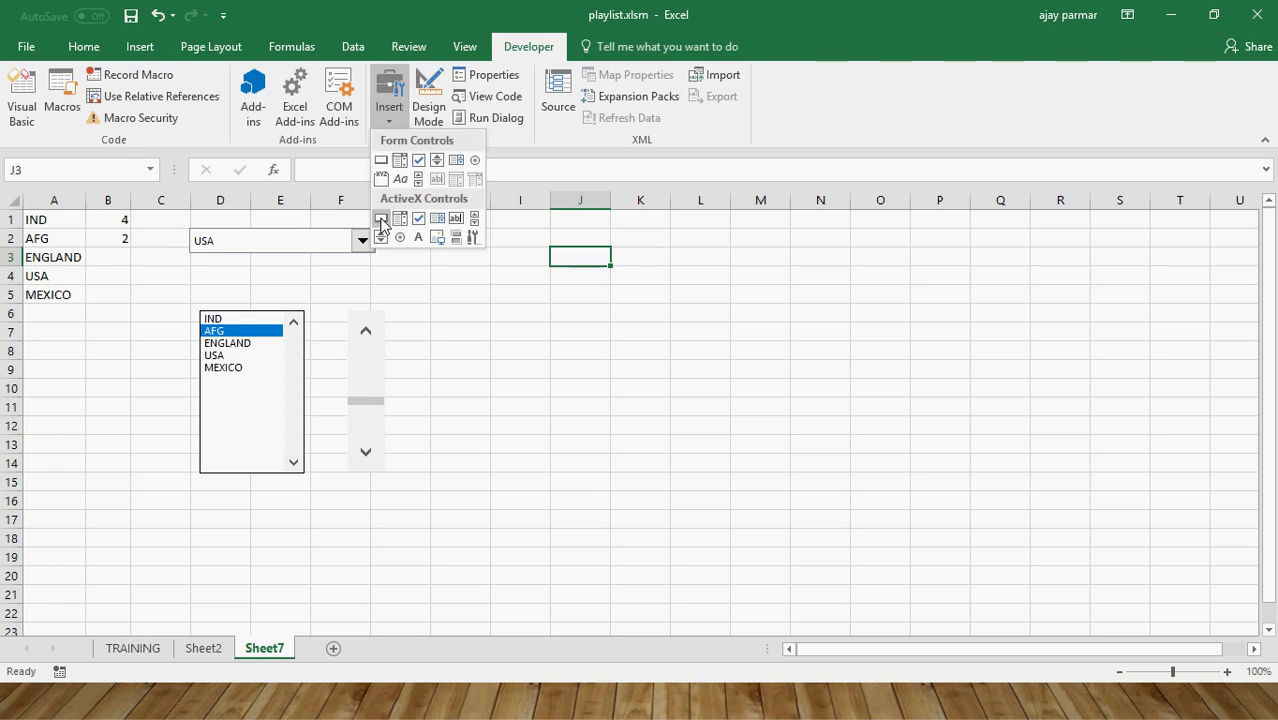
click(399, 220)
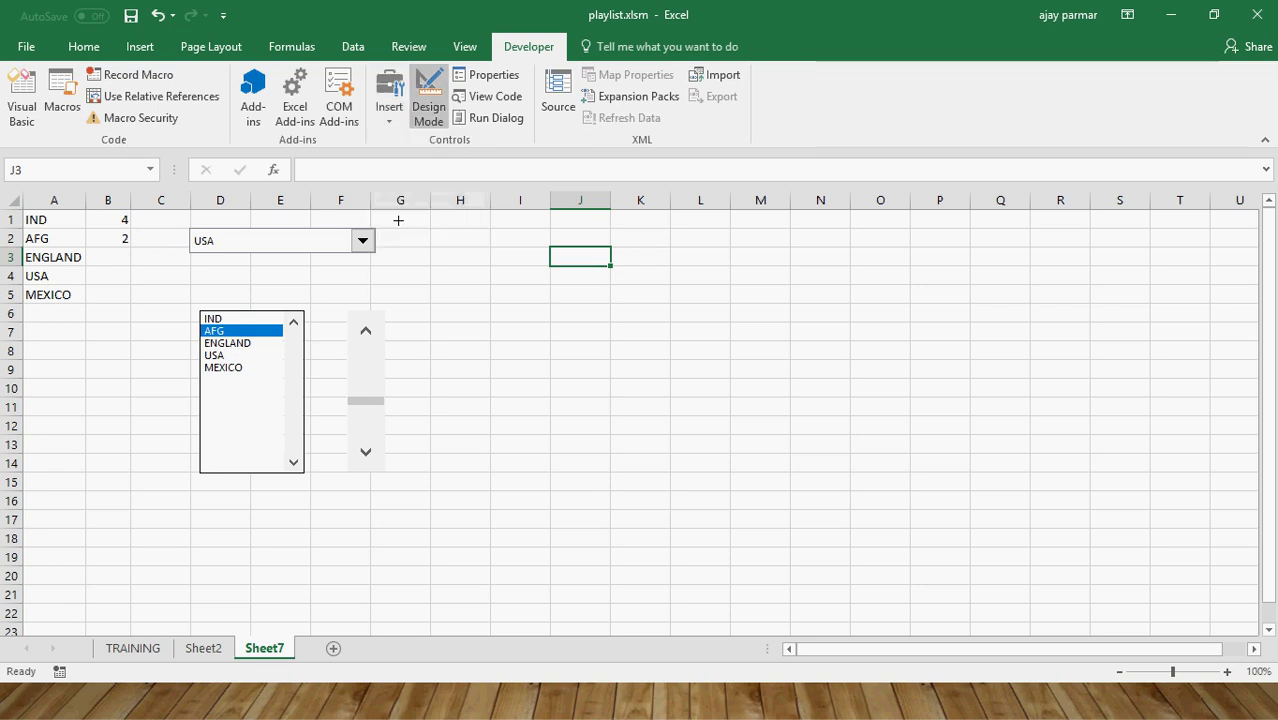
drag(585, 234, 748, 268)
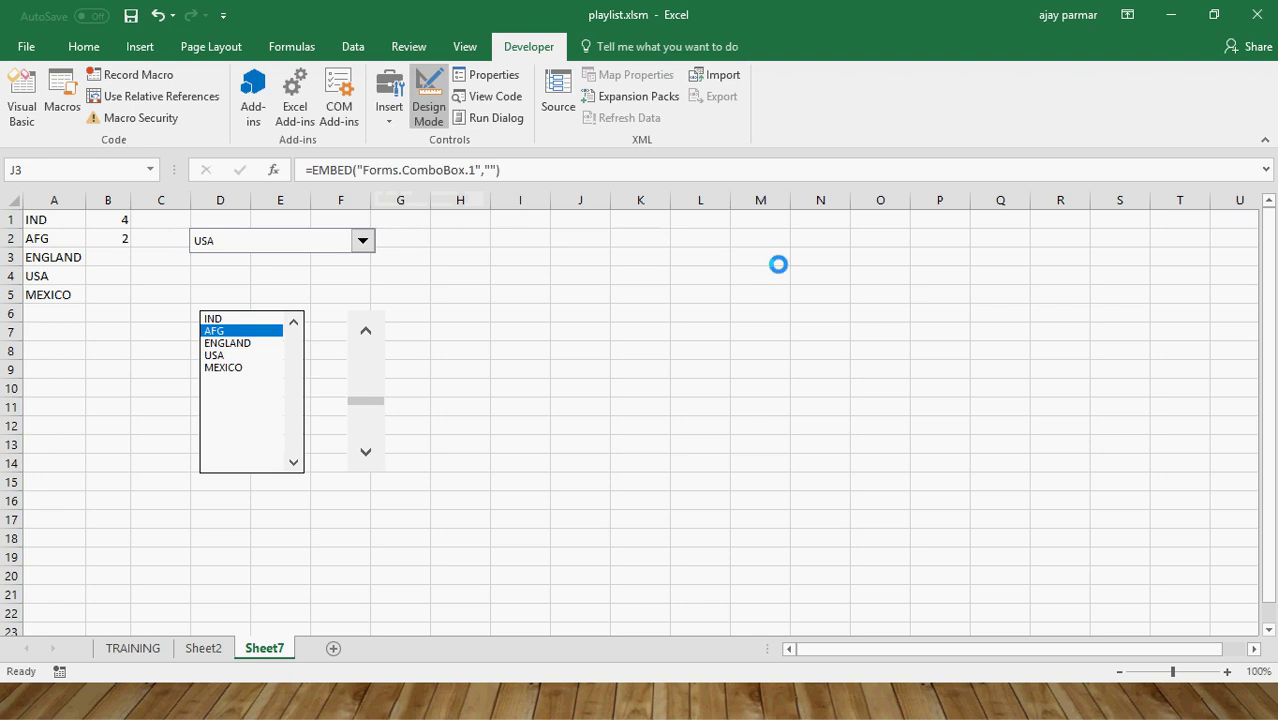
click(703, 295)
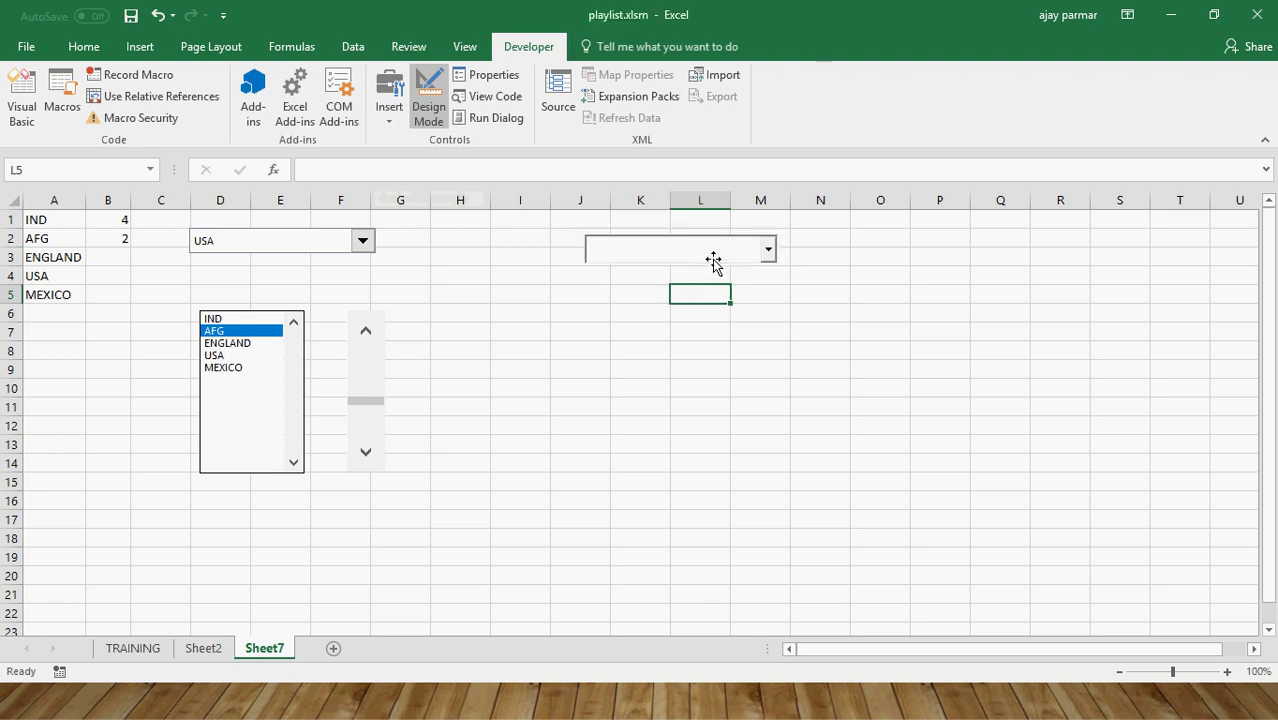
click(713, 261)
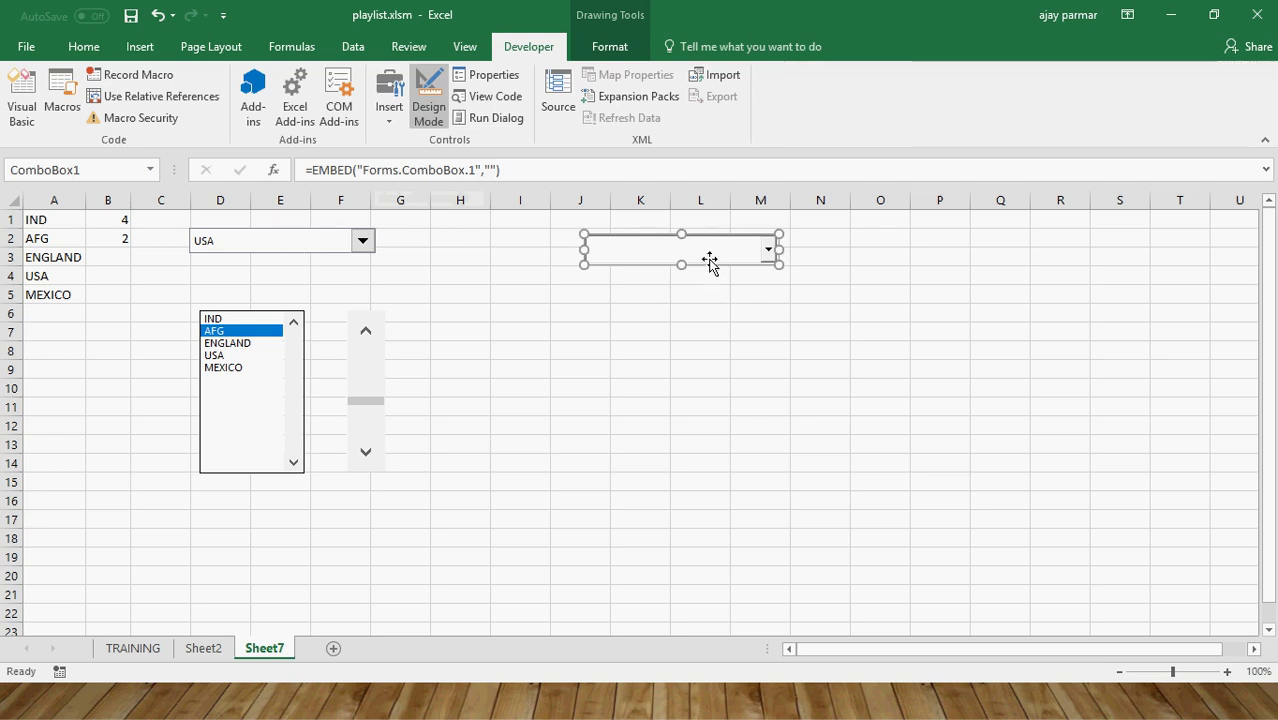
click(705, 288)
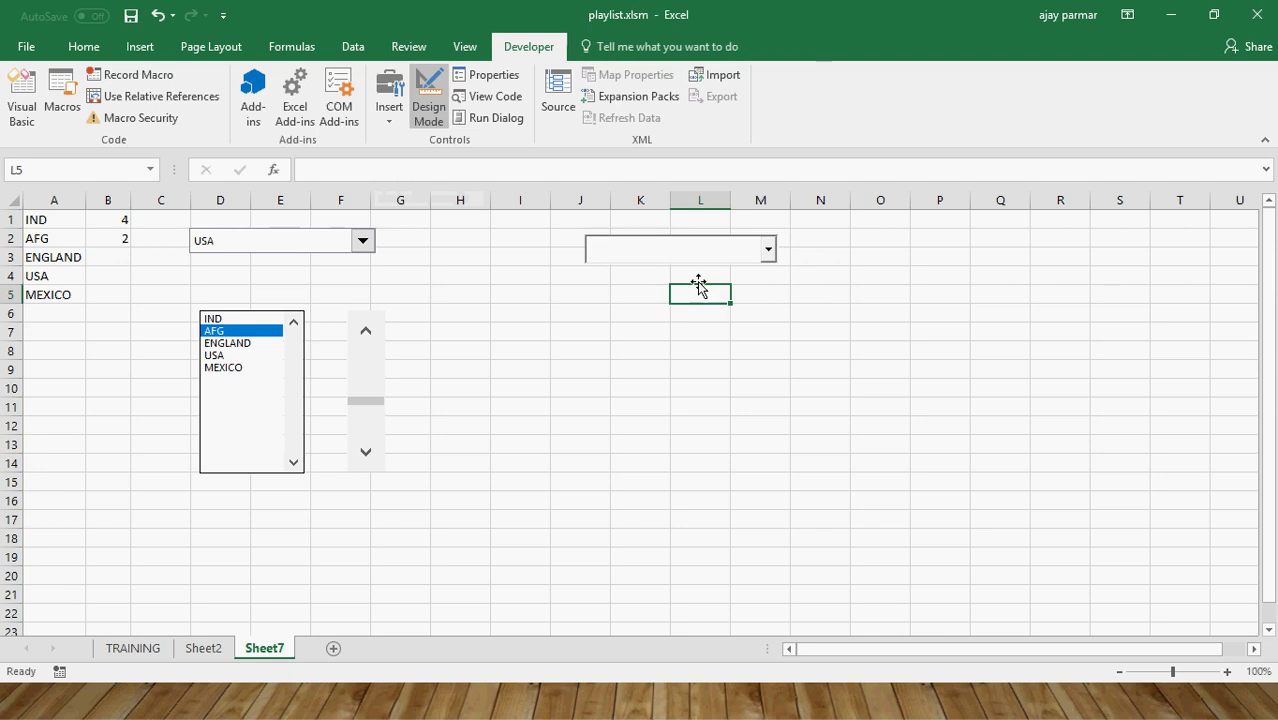
Inspect the ActiveX combo box's Format Control settings, including its alternative text, and cancel without changes.
right_click(660, 253)
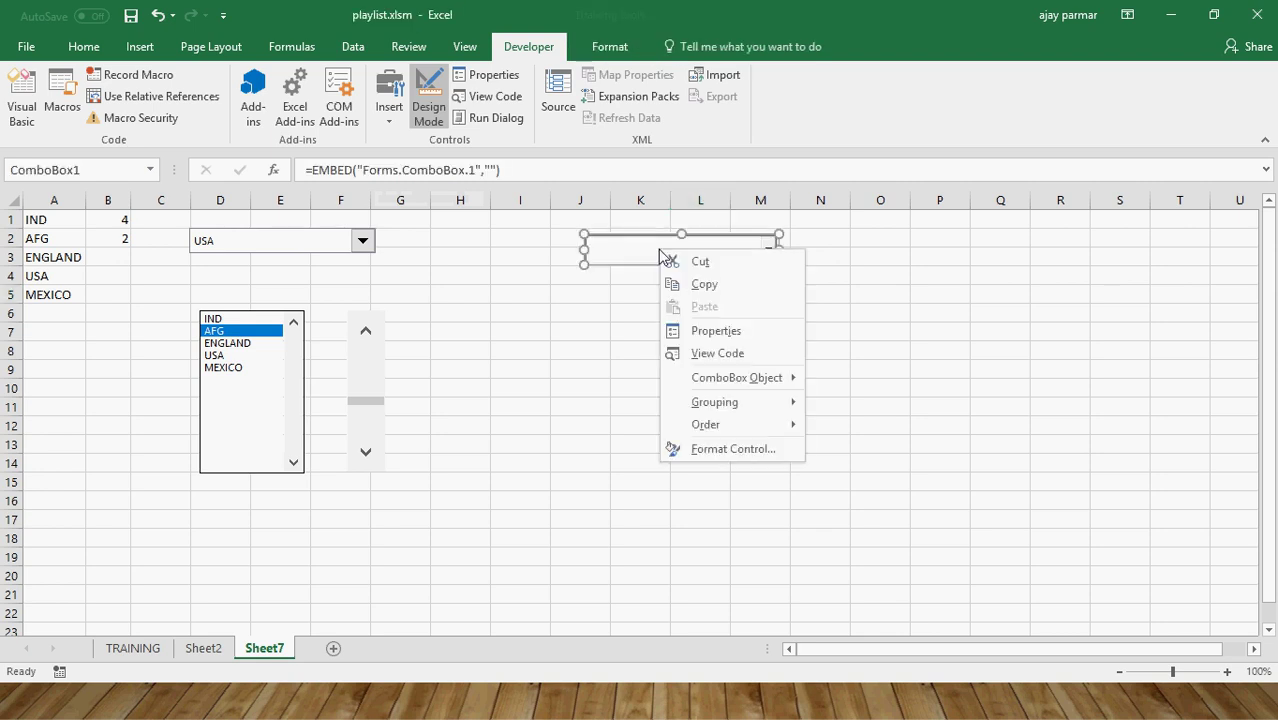
click(731, 449)
click(1013, 247)
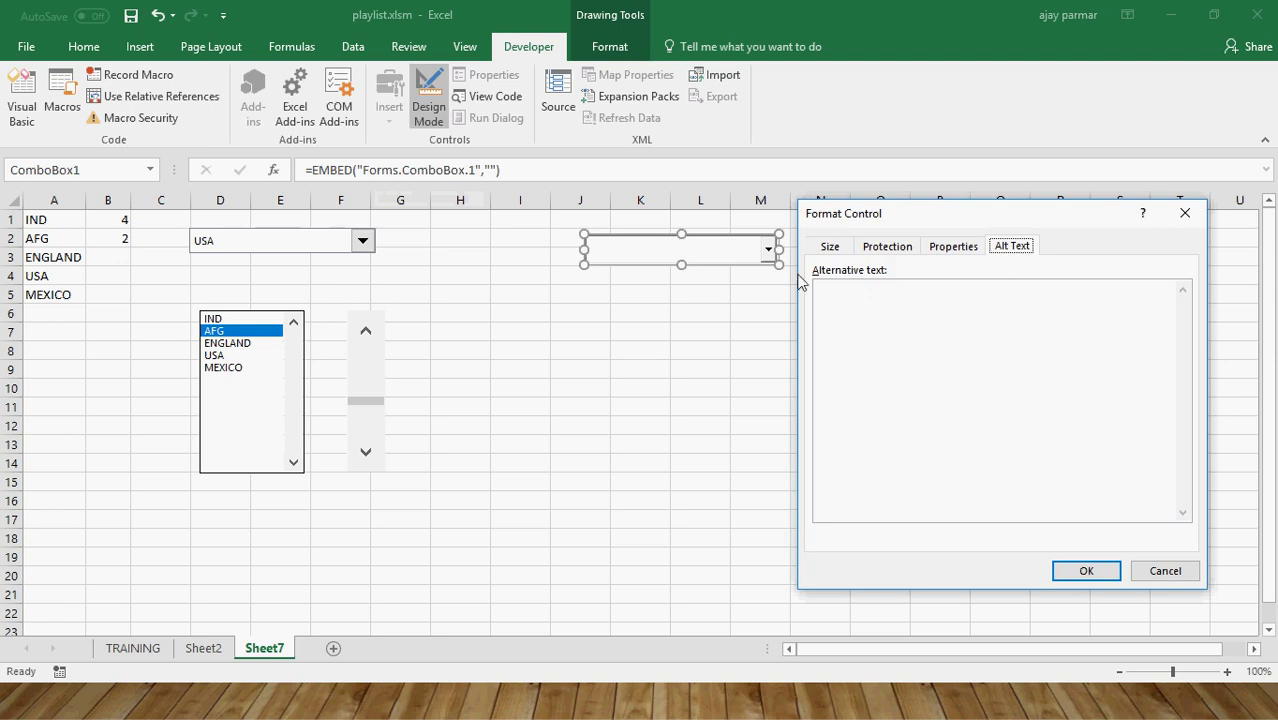
click(1164, 578)
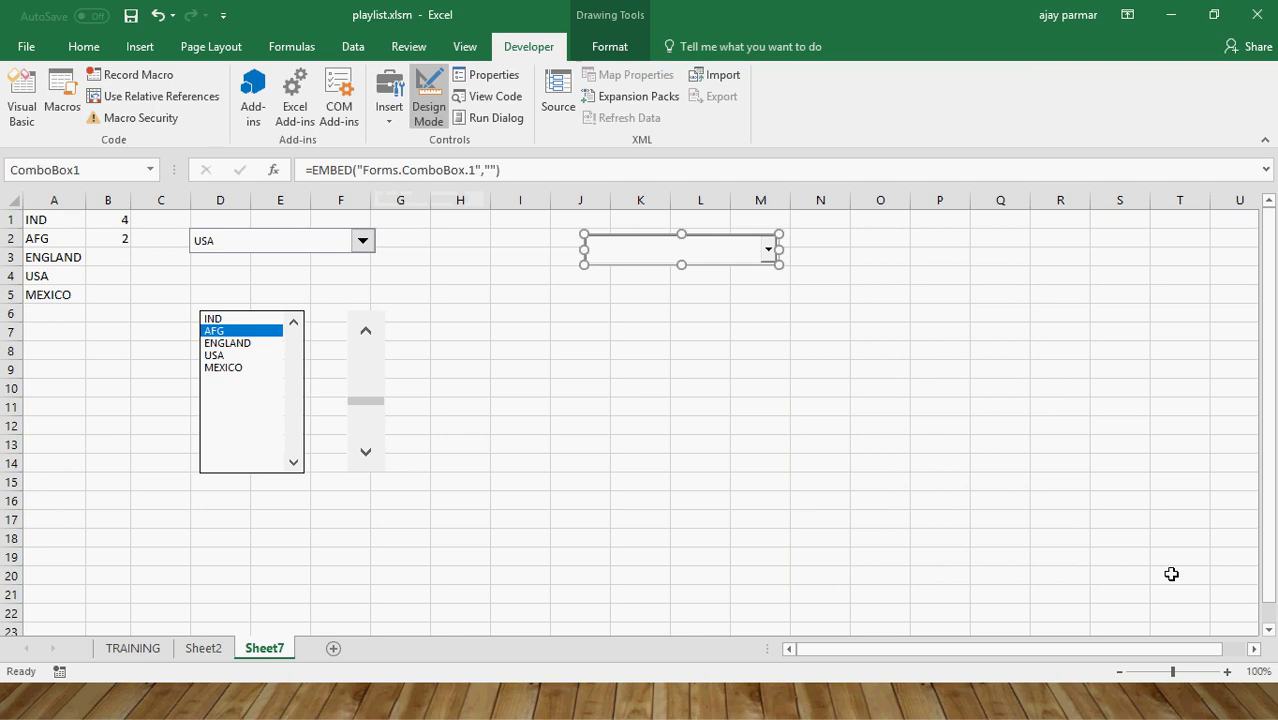
In the ActiveX combo box's properties, set LinkedCell to H1 and ListFillRange to A1:A5.
click(493, 76)
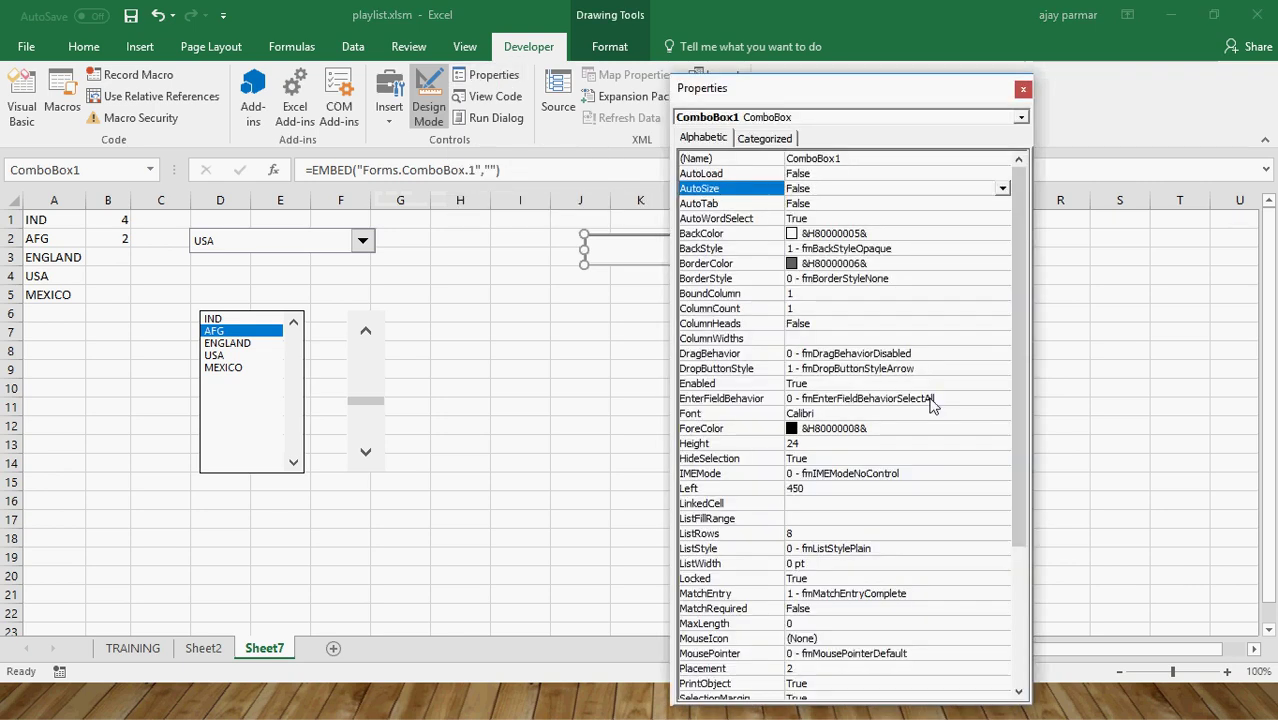
click(818, 504)
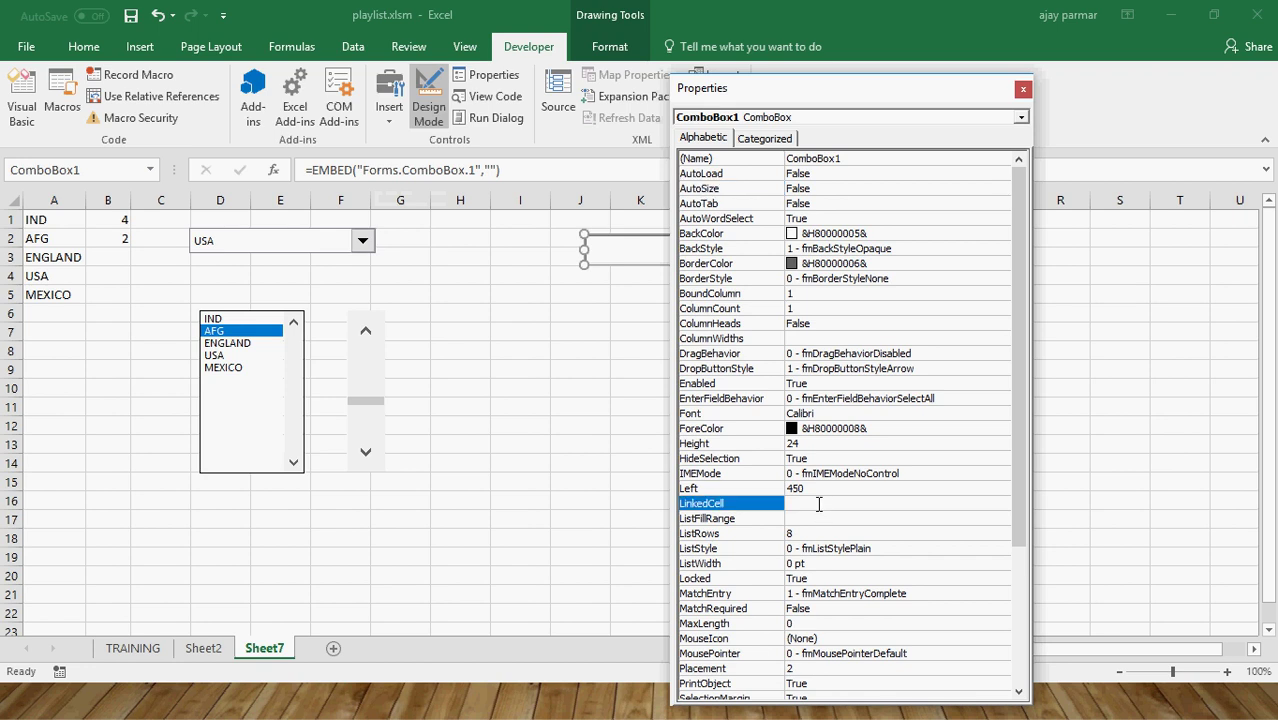
text(H1)
click(808, 518)
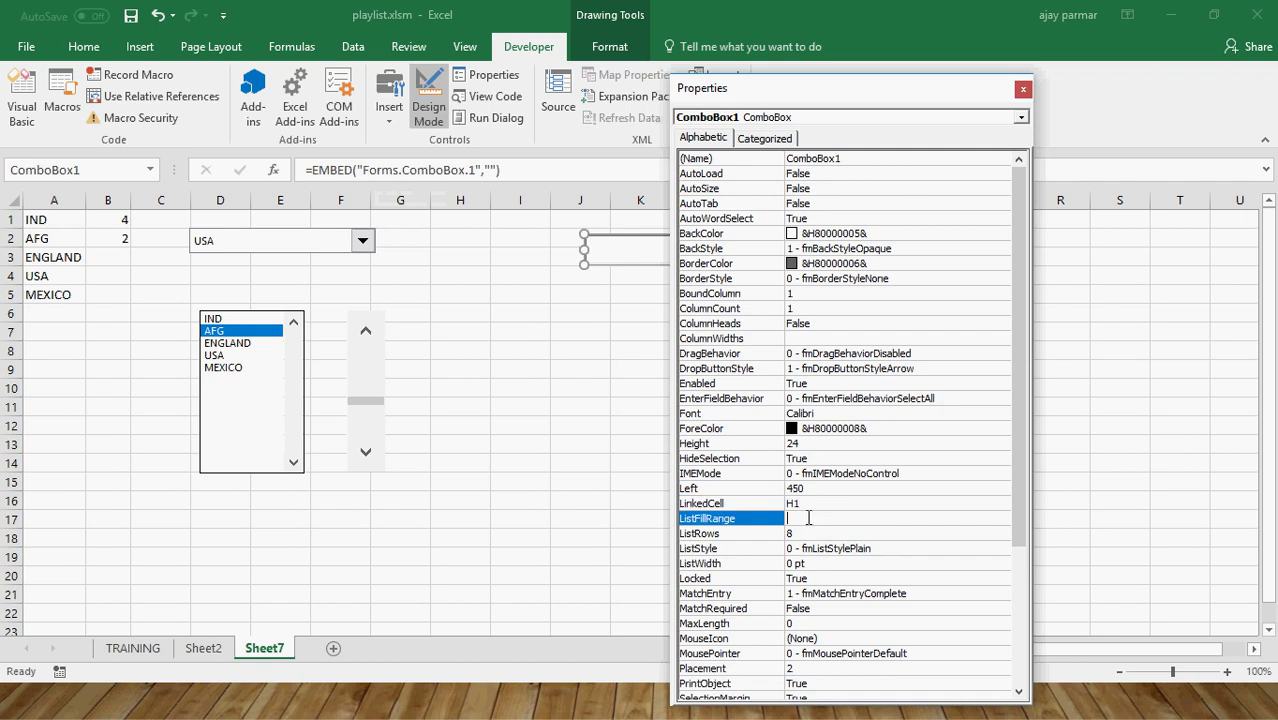
text(A1:A5)
click(1023, 91)
click(548, 445)
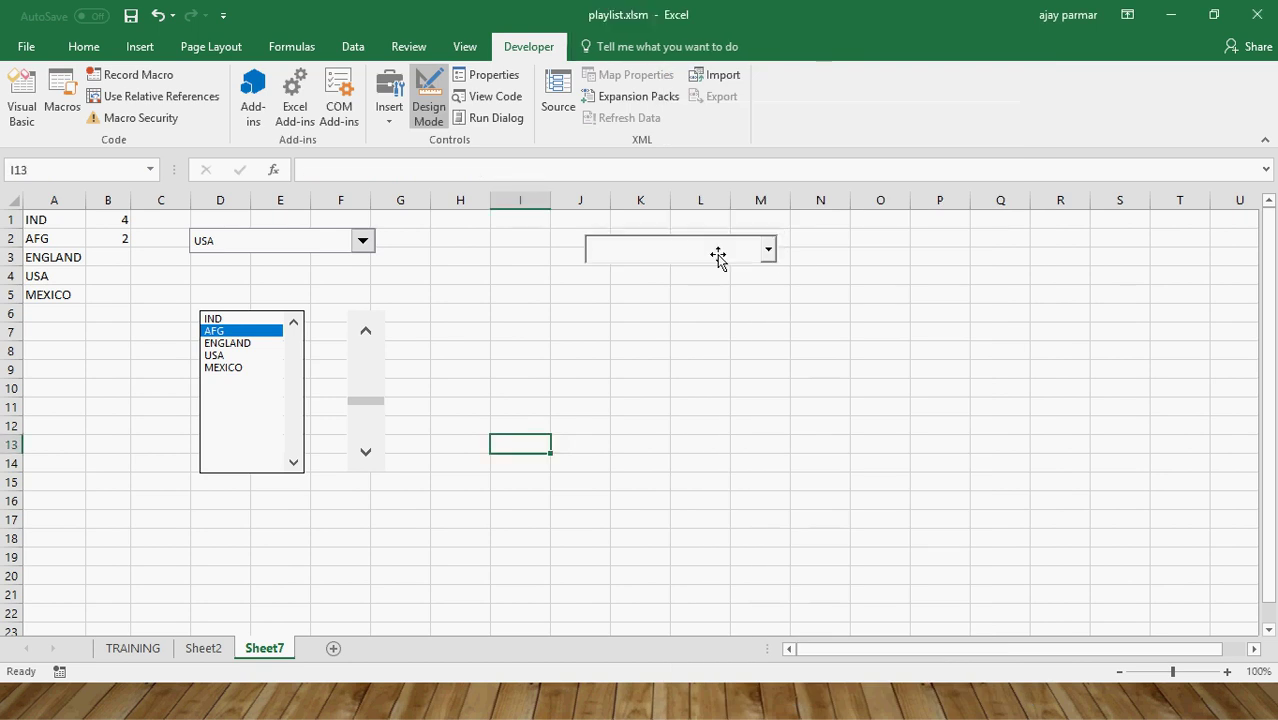
Move the ActiveX combo box so its upper-left corner sits at the start of cell J2, and deselect it.
click(718, 256)
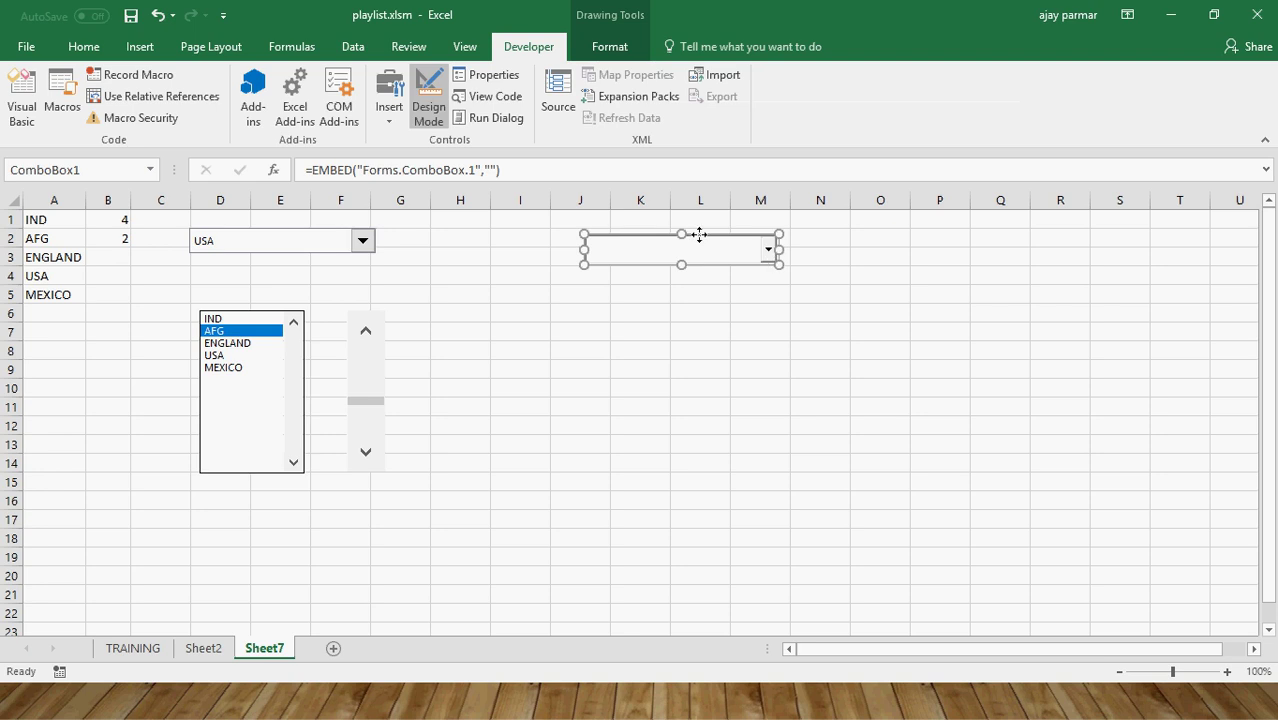
drag(699, 234, 674, 228)
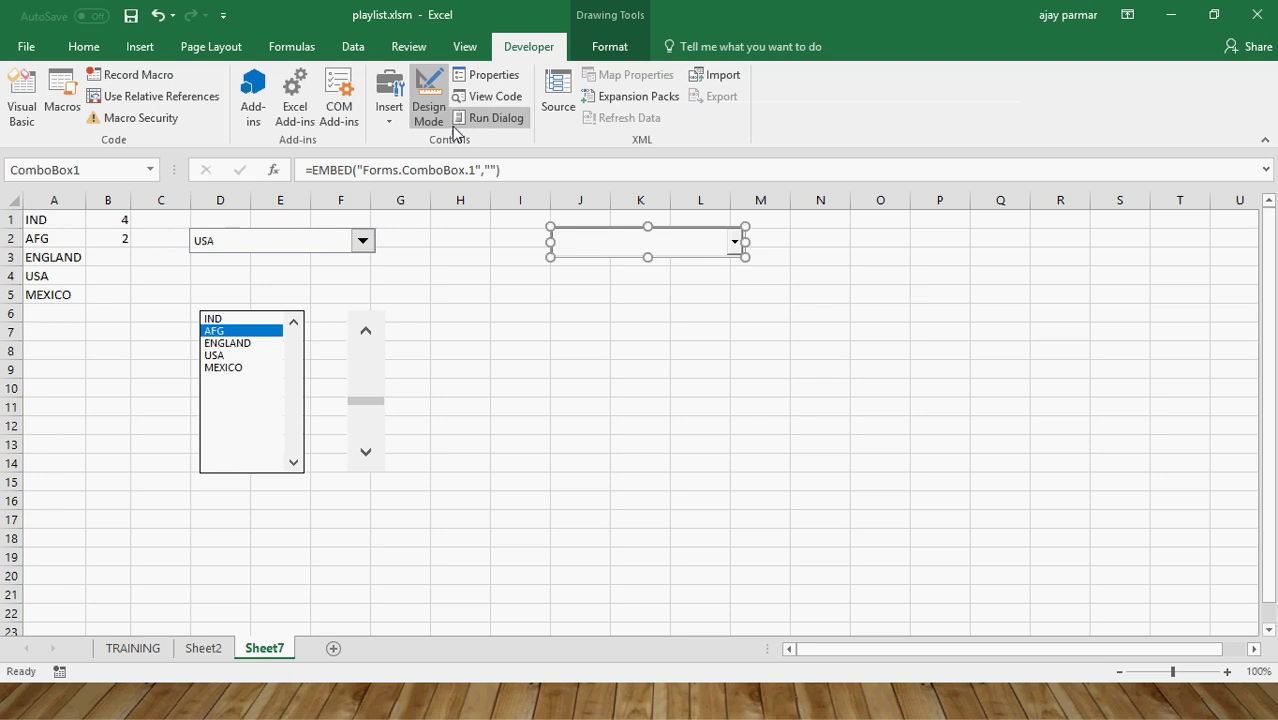
key(Escape)
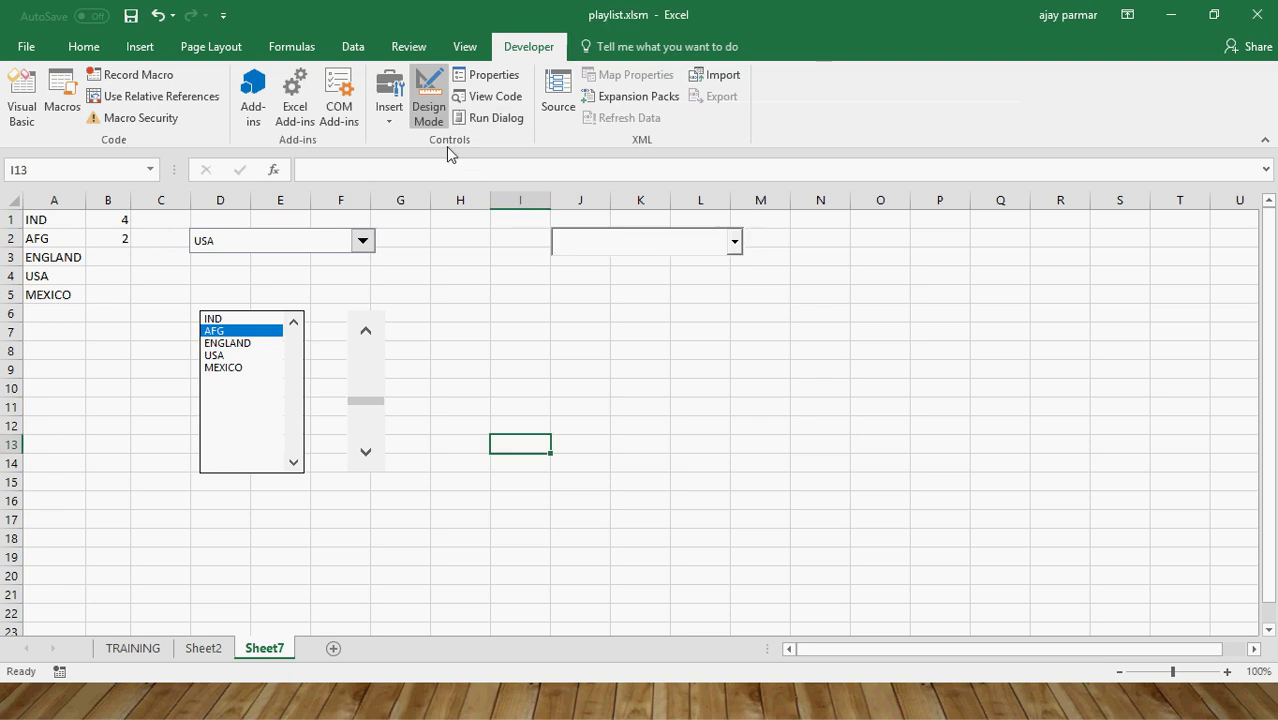
With Design Mode off, choose IND in the ActiveX combo box and check its linked cell H1.
click(734, 242)
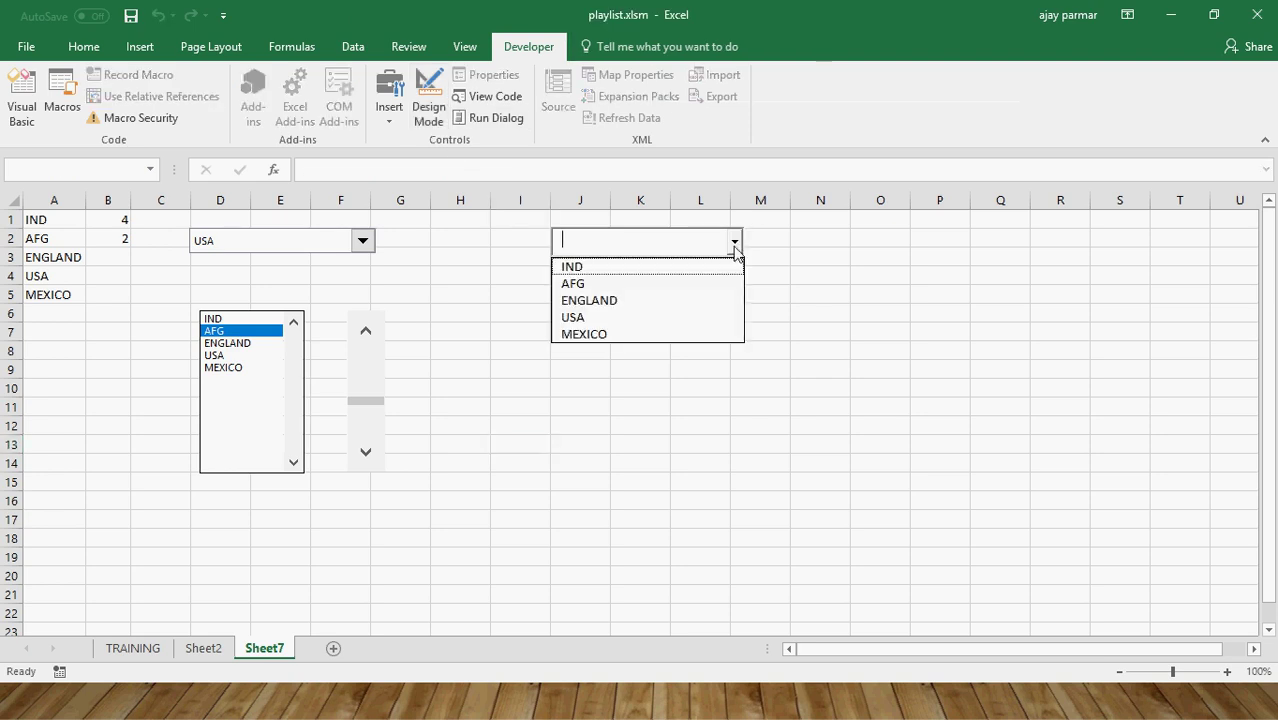
click(611, 270)
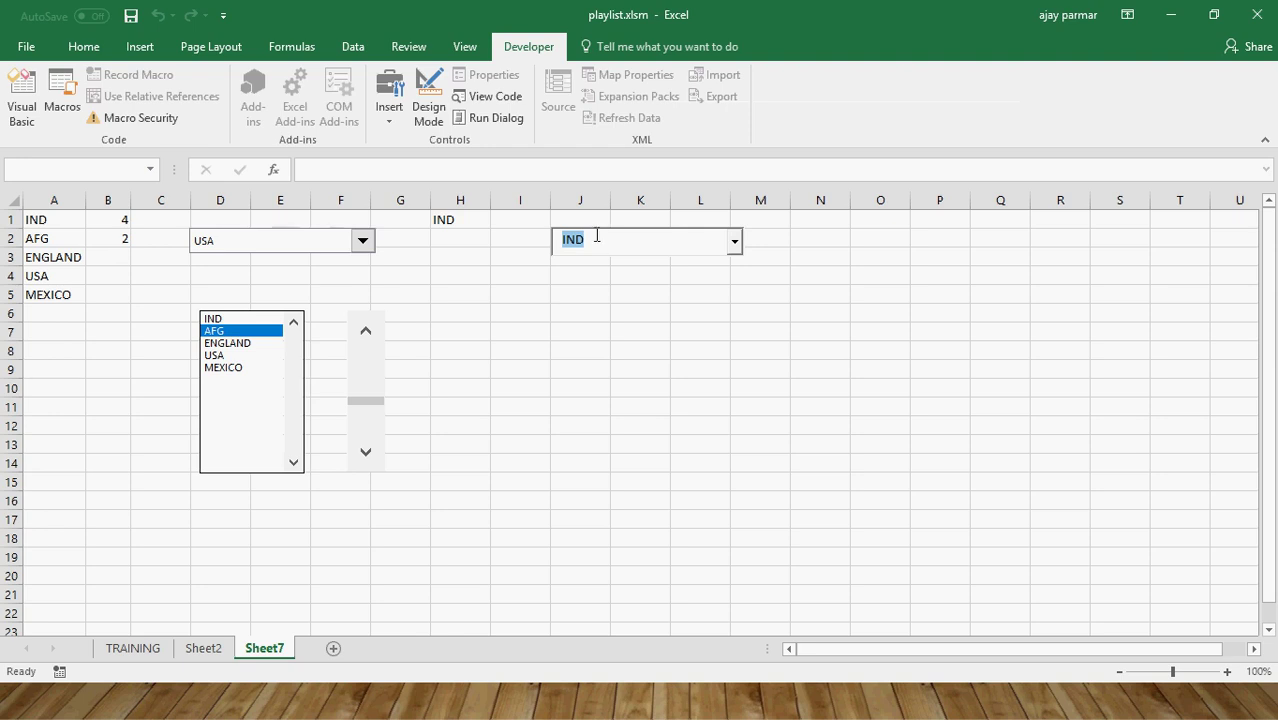
click(471, 218)
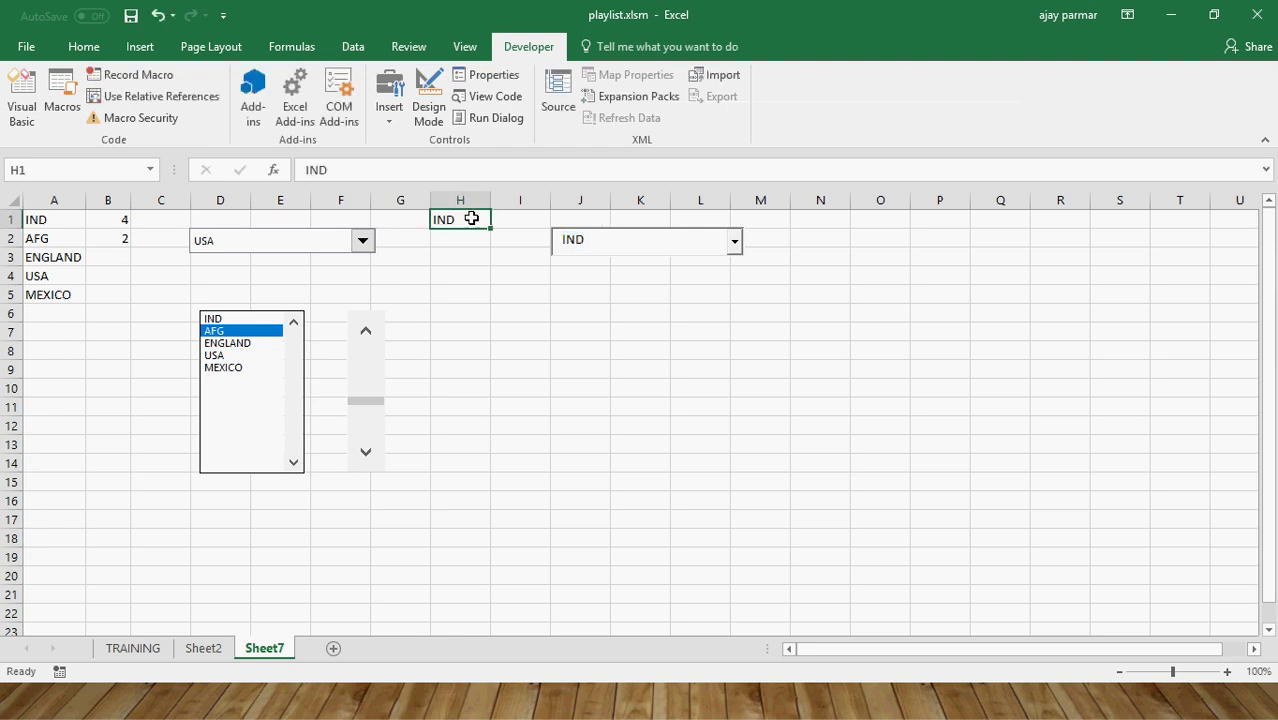
Choose IND in the form combo box and compare its linked cell B1 with the ActiveX combo box's linked cell H1.
click(363, 241)
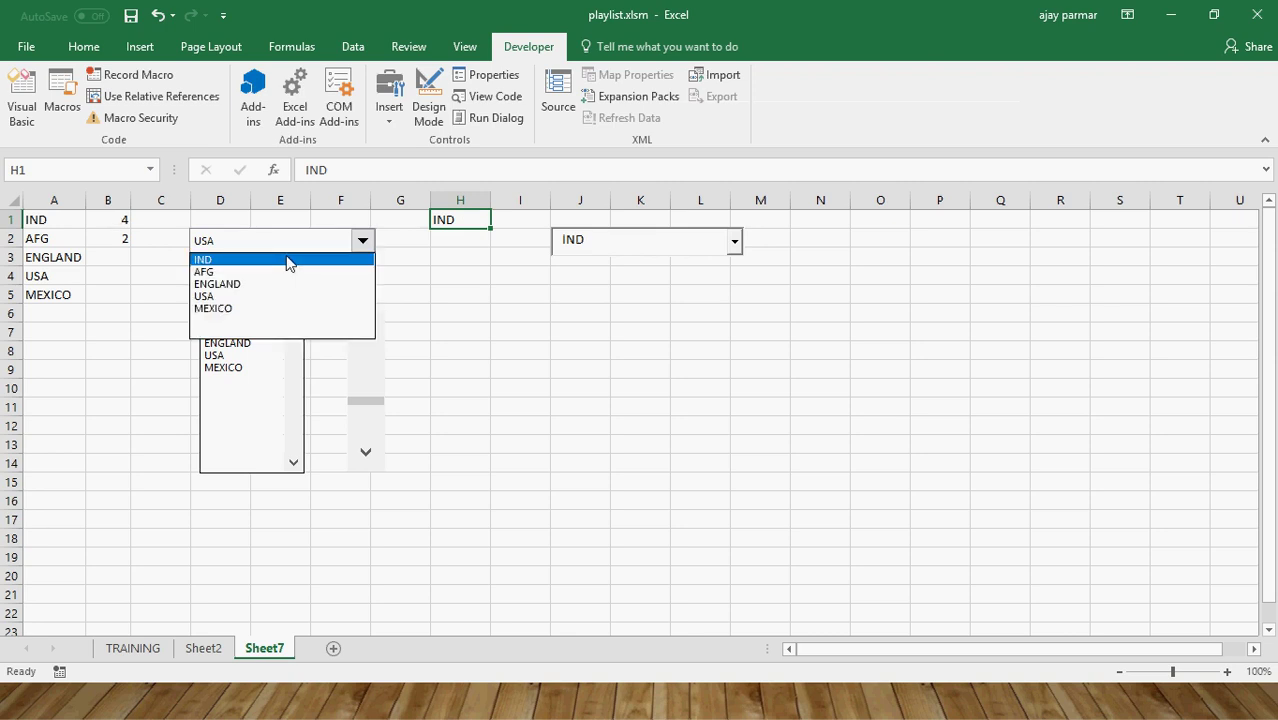
click(287, 262)
click(115, 220)
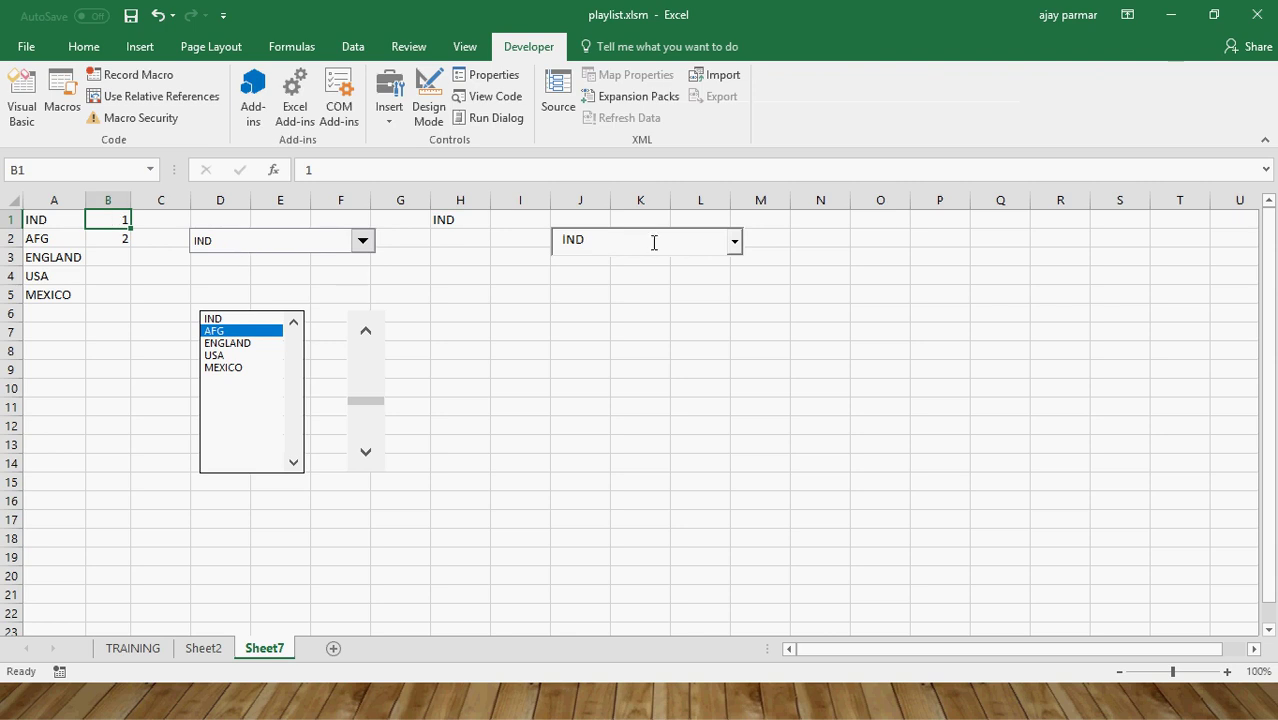
click(443, 220)
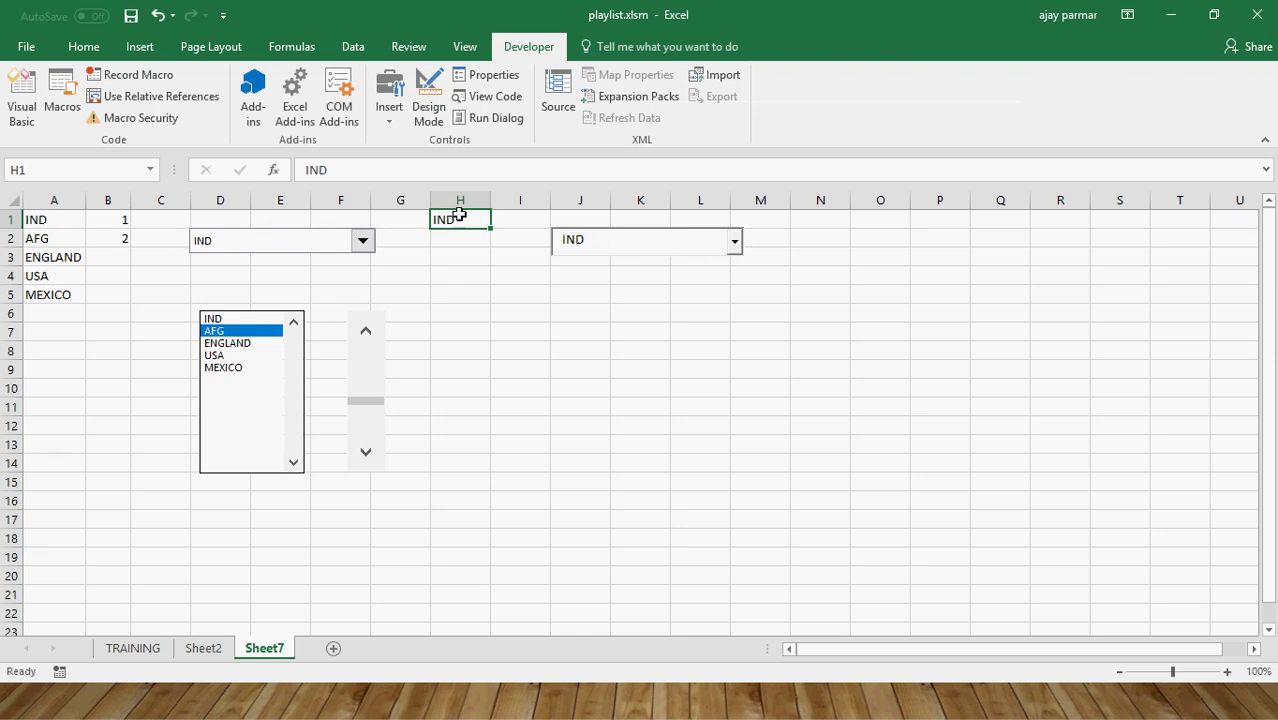
Choose ENGLAND in the ActiveX combo box and check its linked cell H1.
click(735, 243)
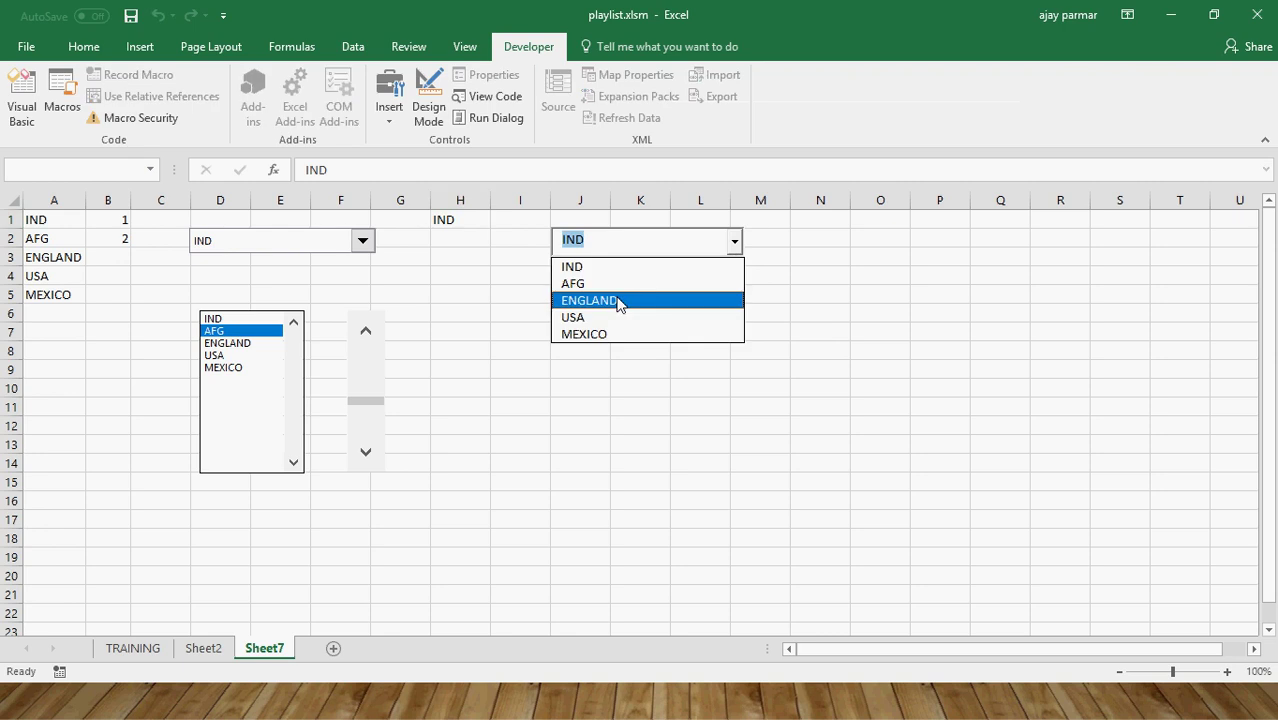
click(620, 300)
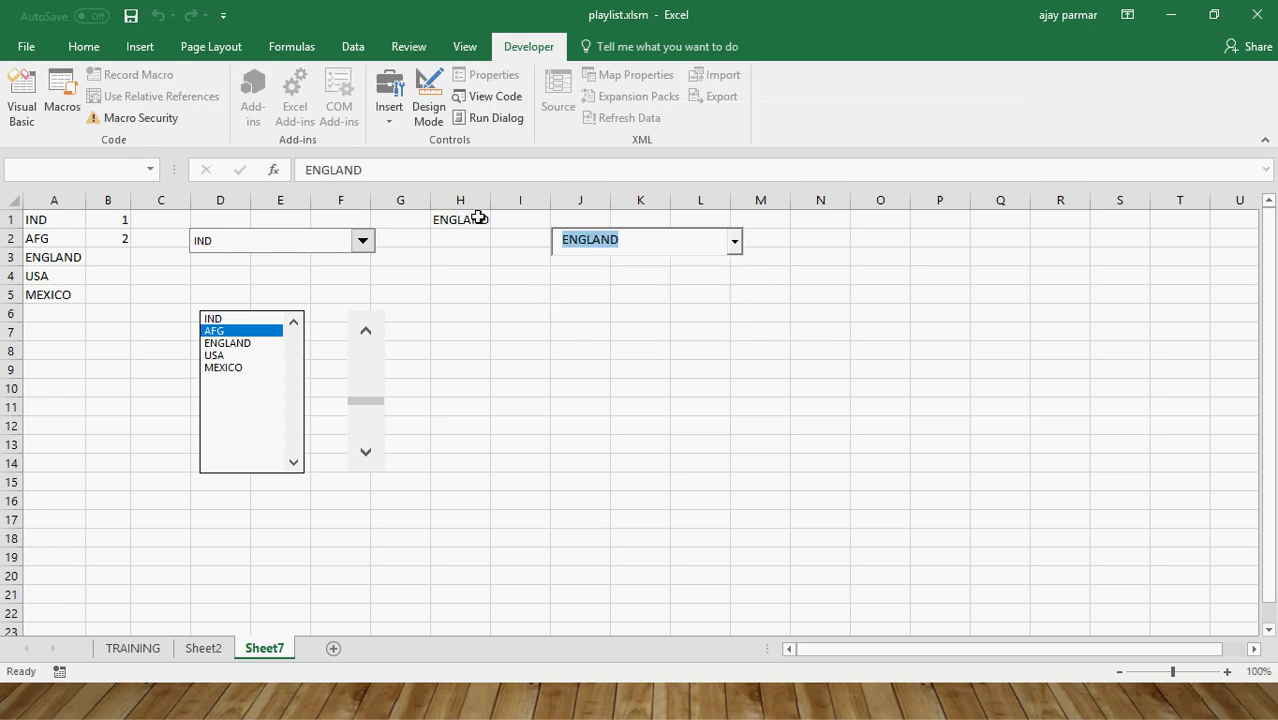
click(479, 218)
click(565, 331)
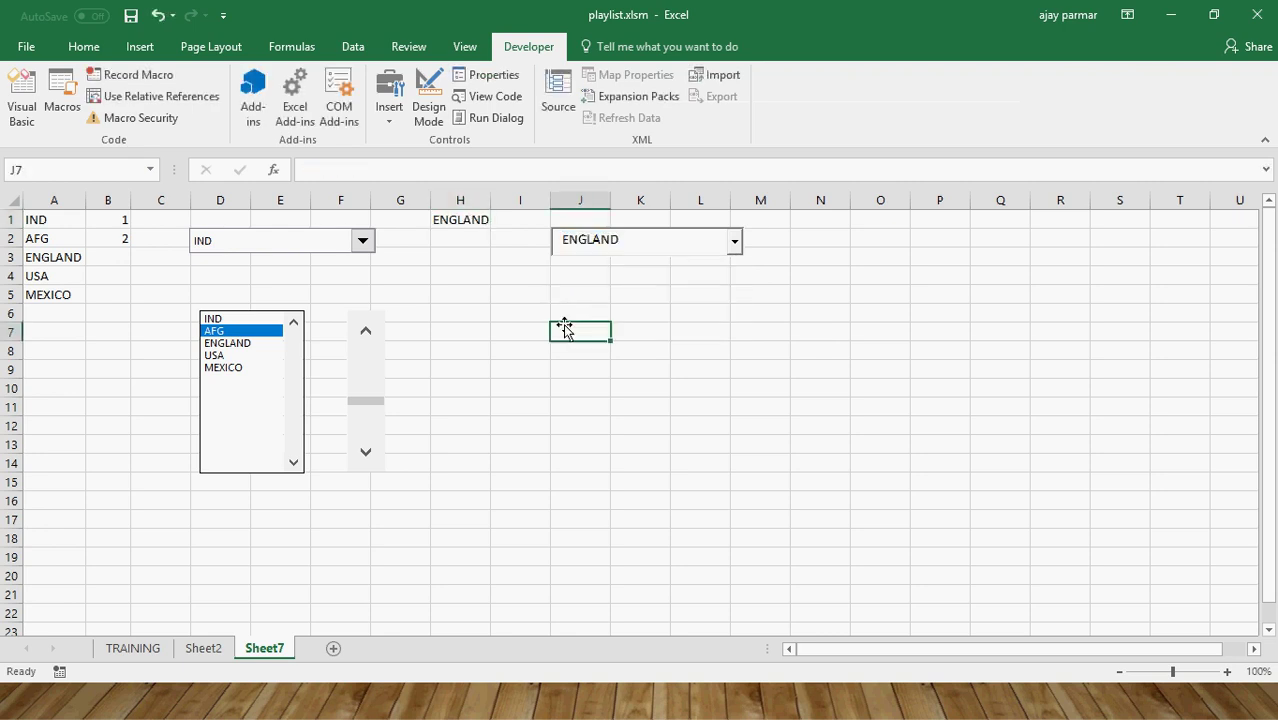
Insert an ActiveX list box below the ActiveX combo box, covering roughly columns J to L and rows 6 to 15.
drag(565, 331, 779, 503)
click(580, 406)
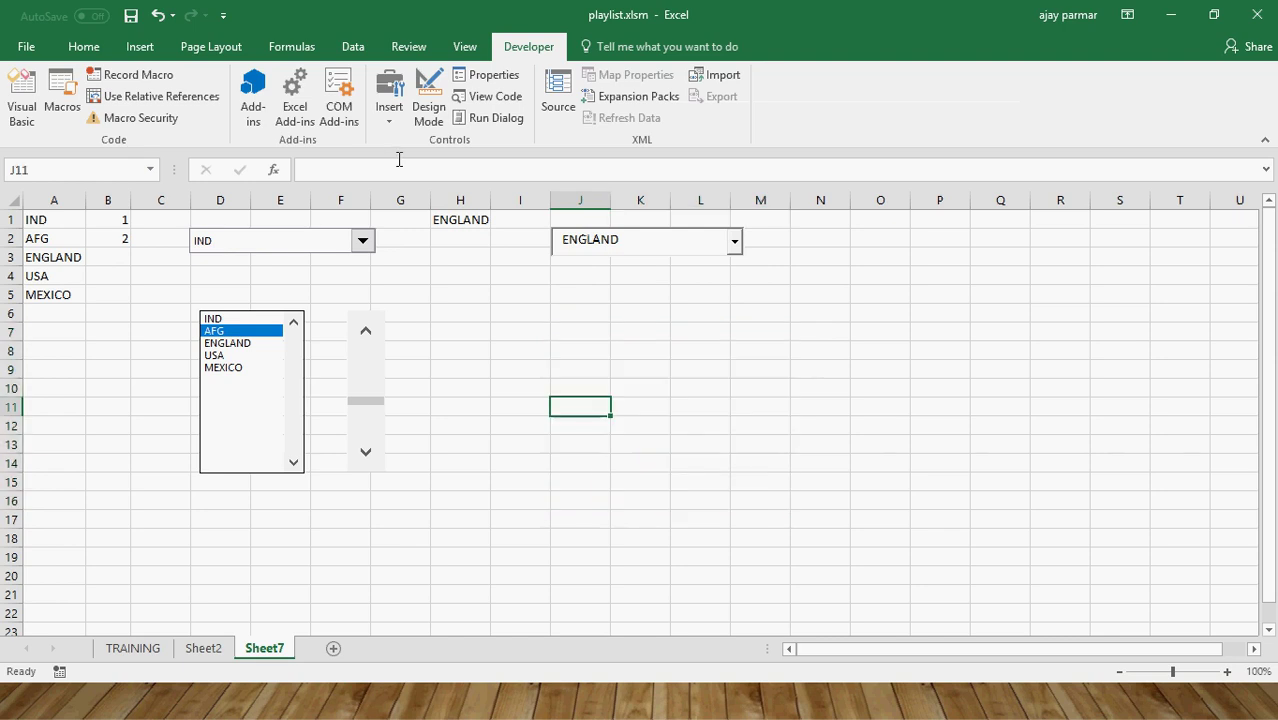
click(385, 118)
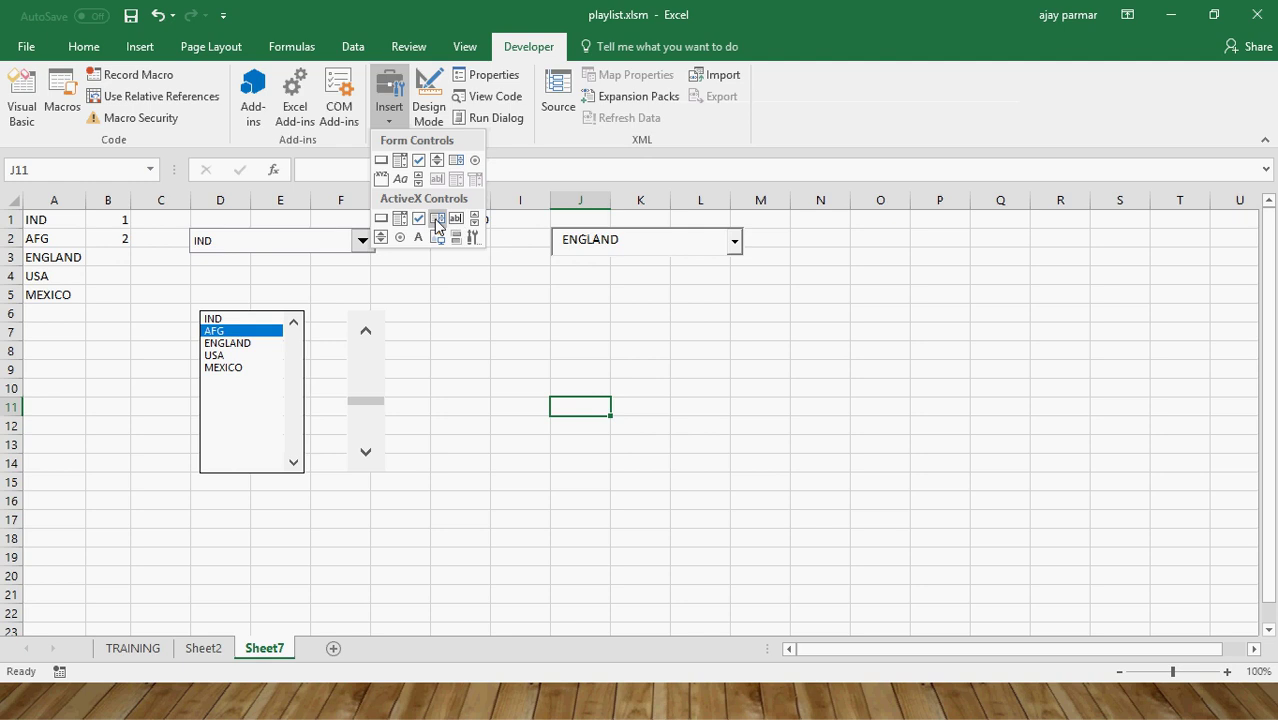
click(437, 220)
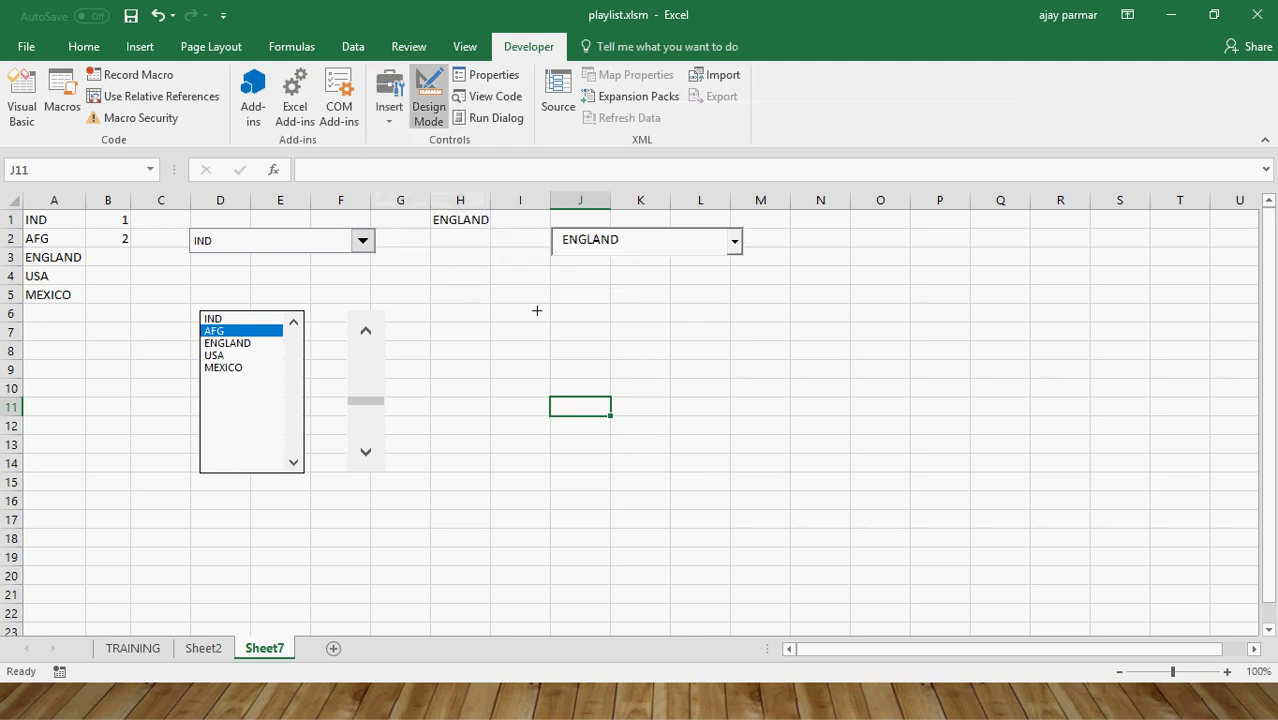
drag(566, 308, 716, 473)
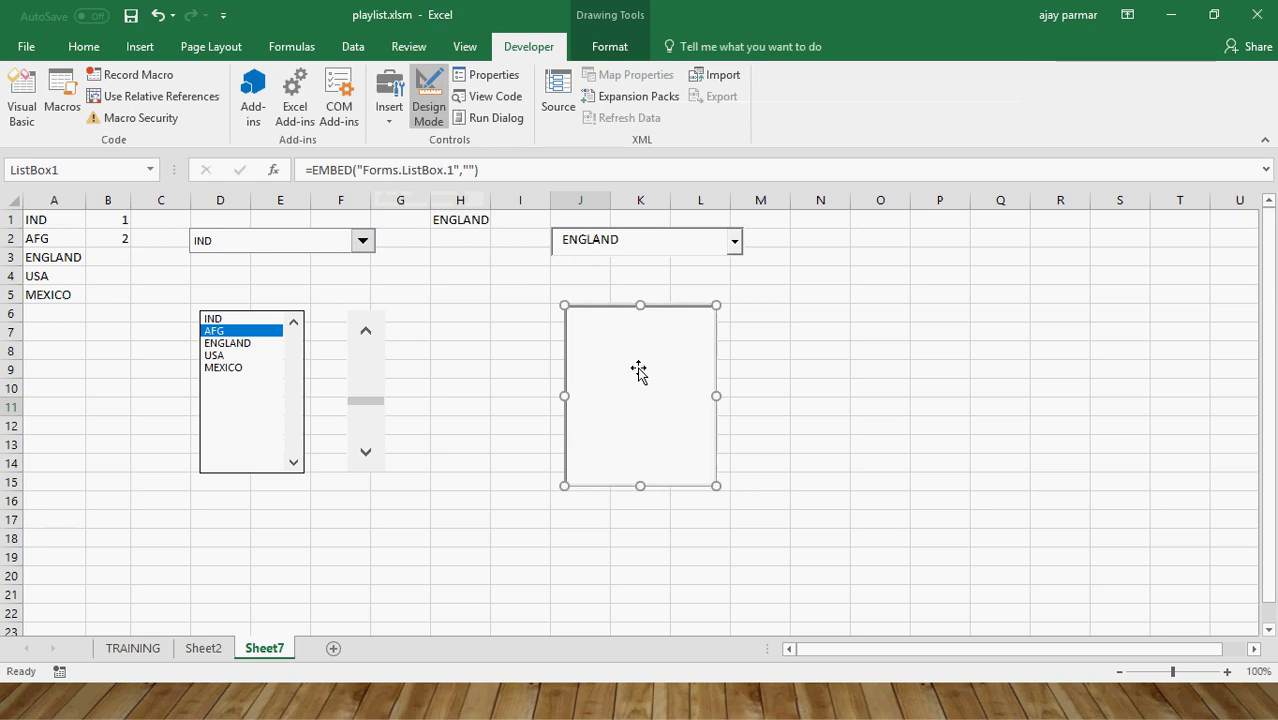
In the ActiveX list box's properties, set LinkedCell to I1 and ListFillRange to A1:A10.
click(493, 75)
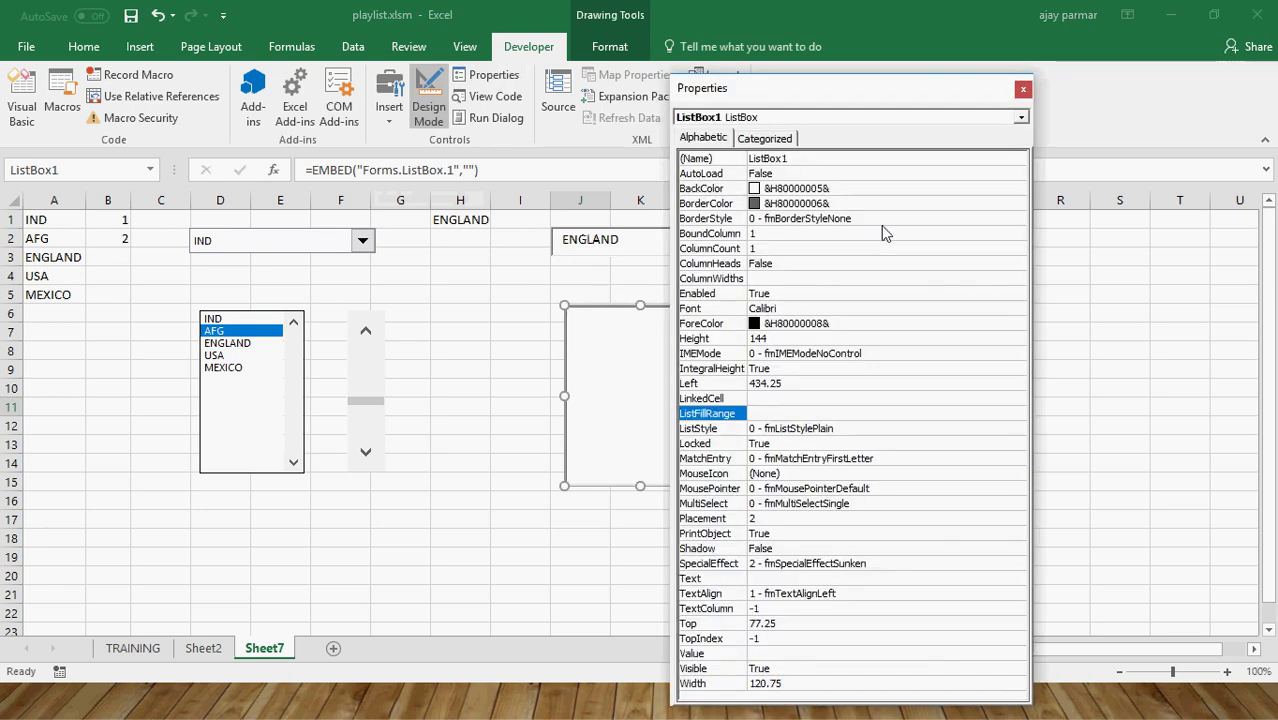
click(810, 400)
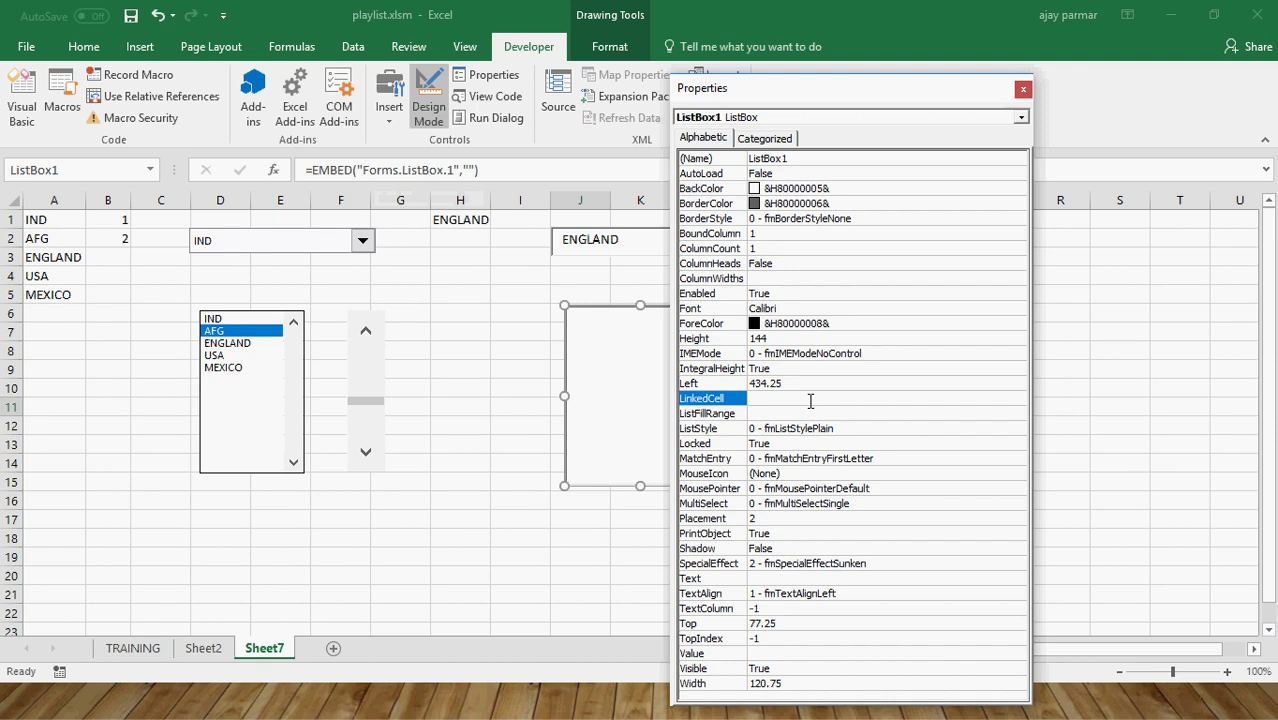
text(I1)
click(792, 413)
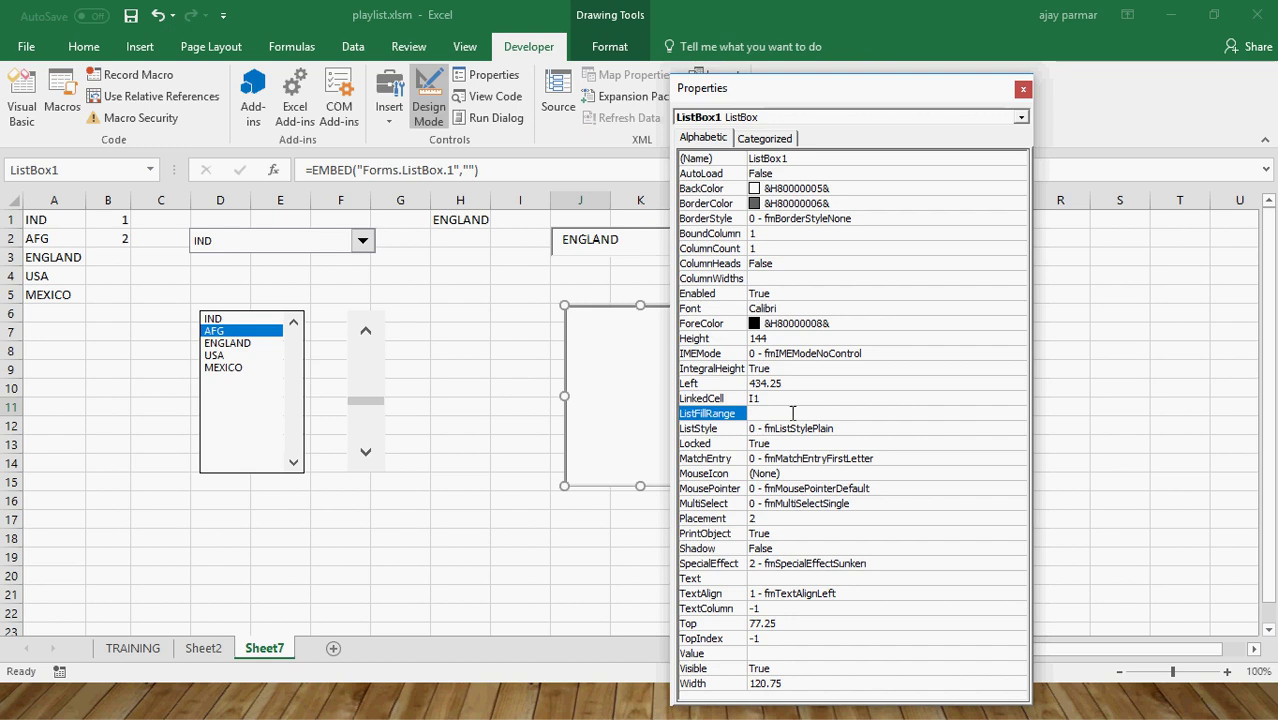
text(A1:A10)
click(1025, 91)
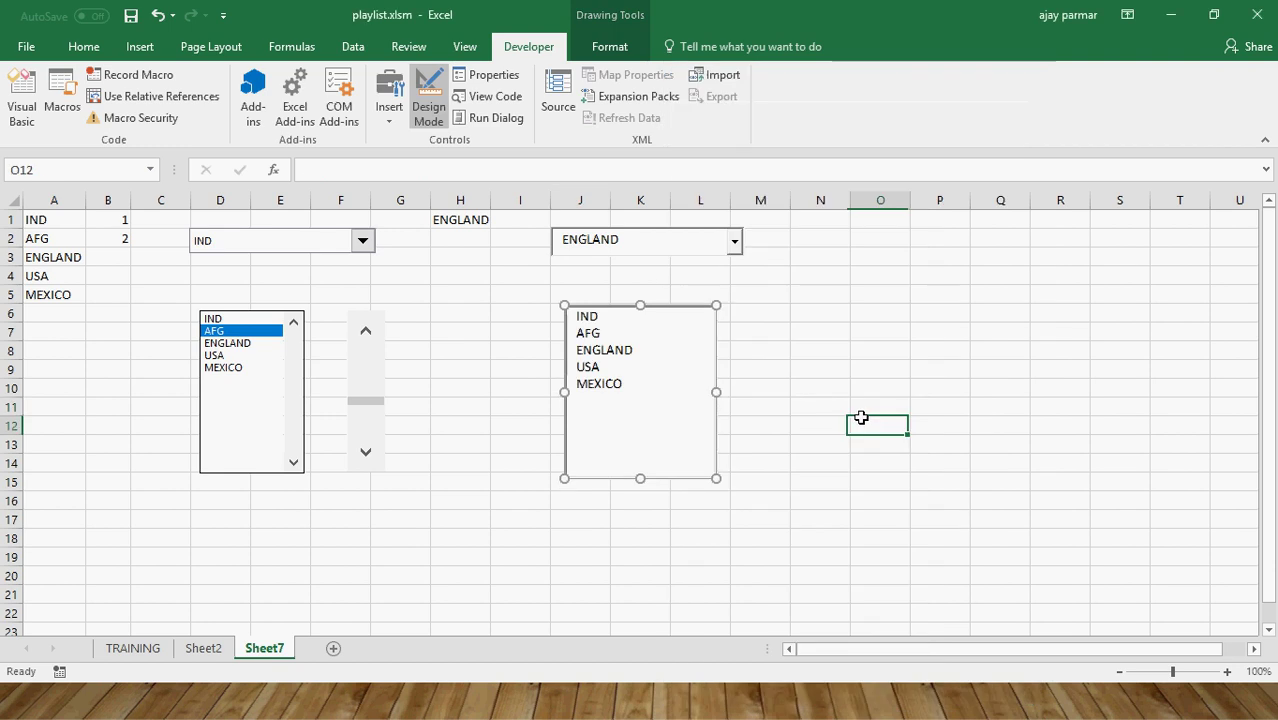
click(862, 418)
Narrow the ActiveX list box to the start of column L, lower its upper edge to row 7, and deselect it.
click(662, 350)
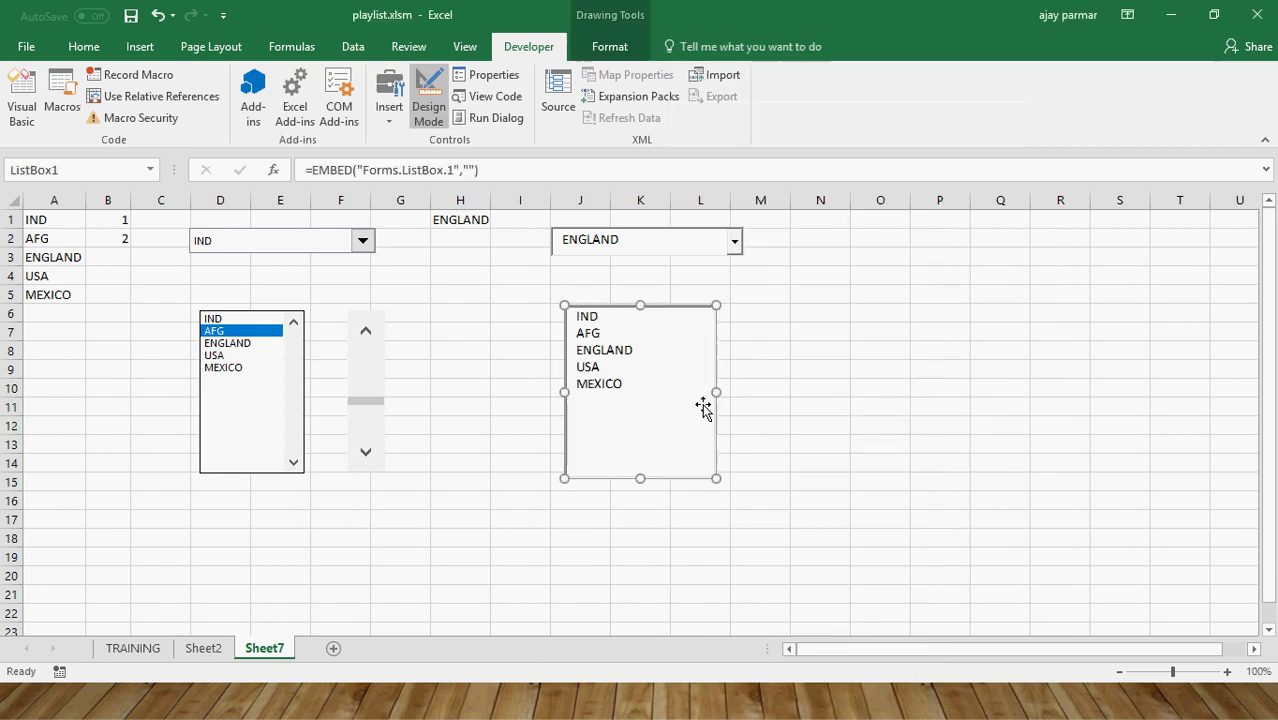
drag(713, 392, 680, 392)
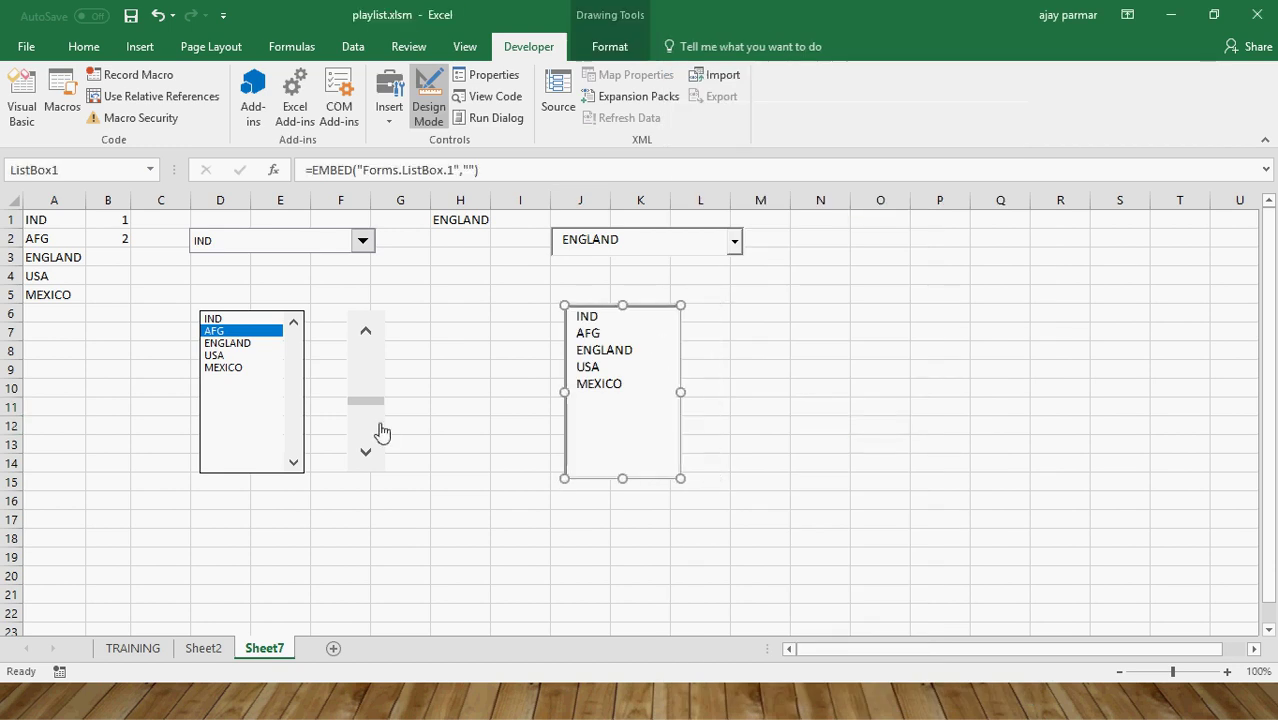
drag(622, 305, 622, 323)
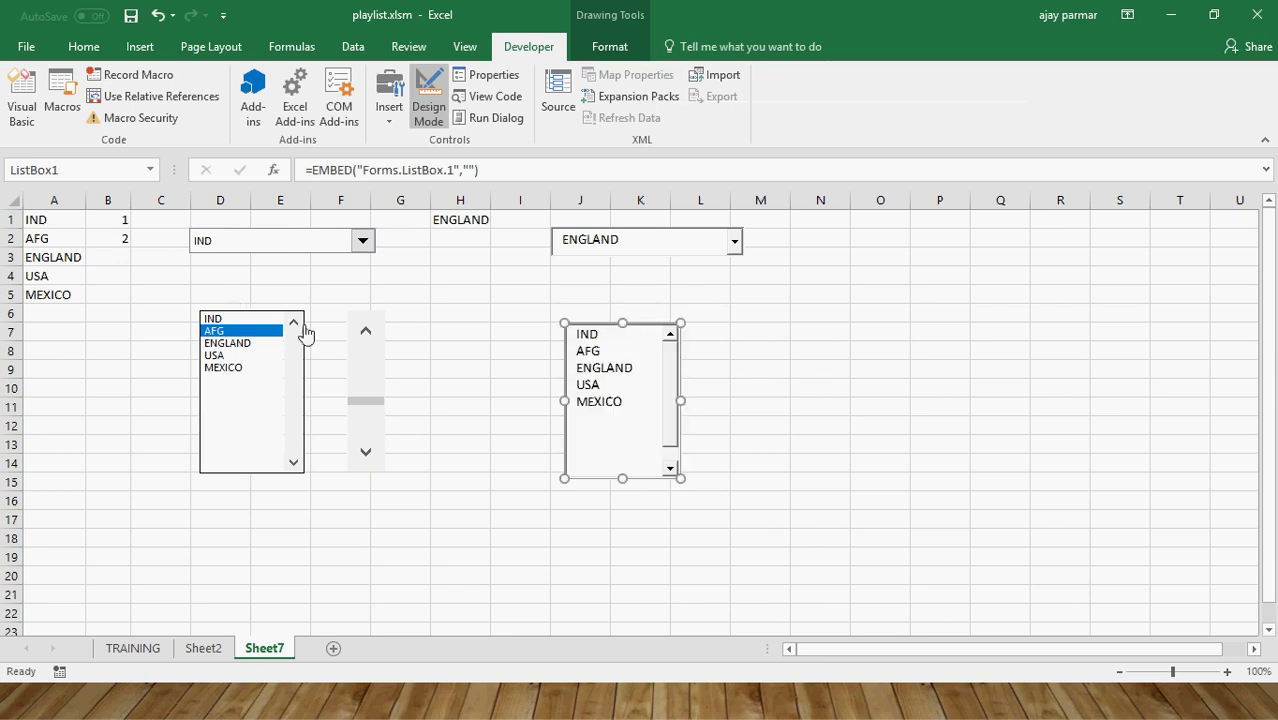
click(759, 479)
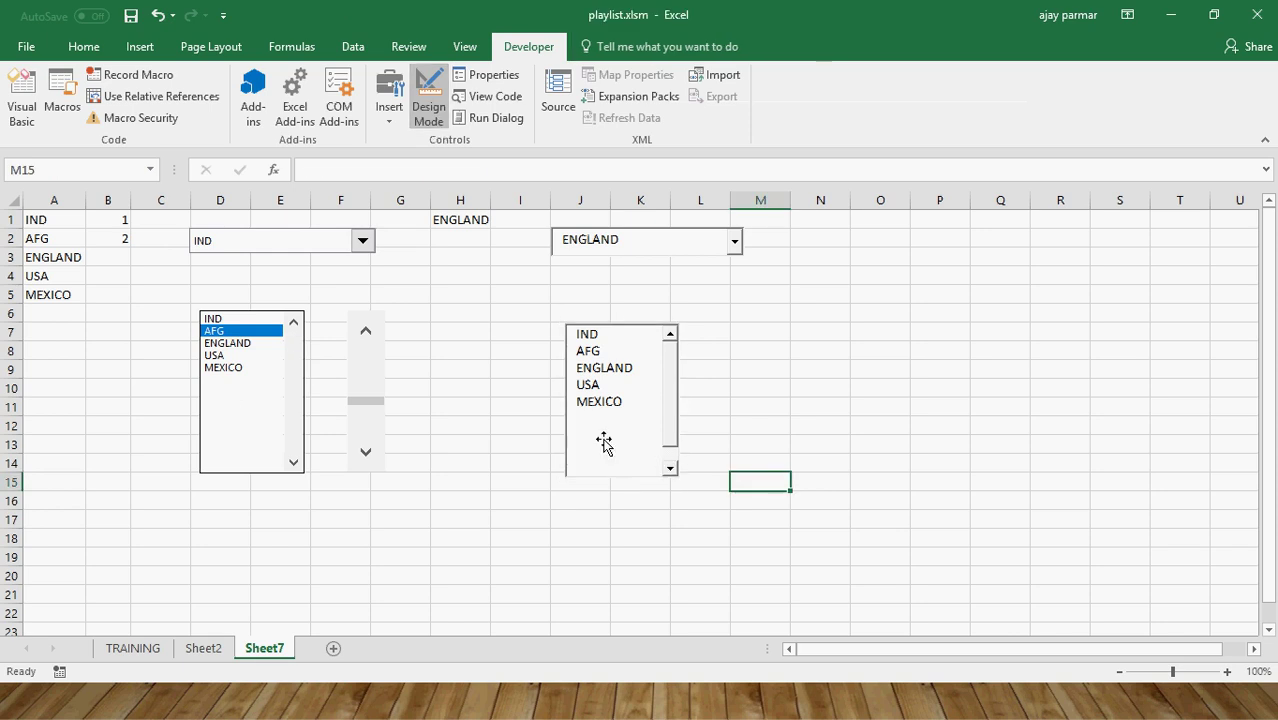
Turn off Design Mode and select AFG, MEXICO, AFG and finally ENGLAND in the ActiveX list box to test its linked cell.
click(432, 104)
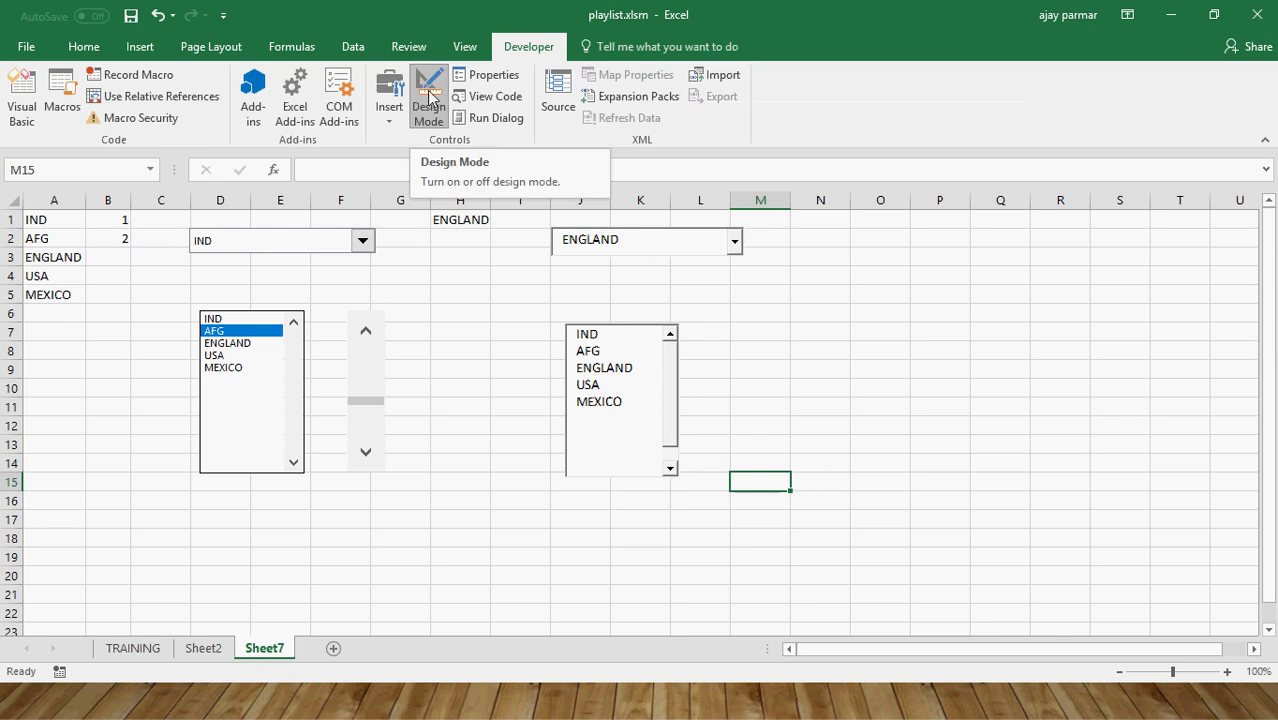
click(826, 340)
click(600, 352)
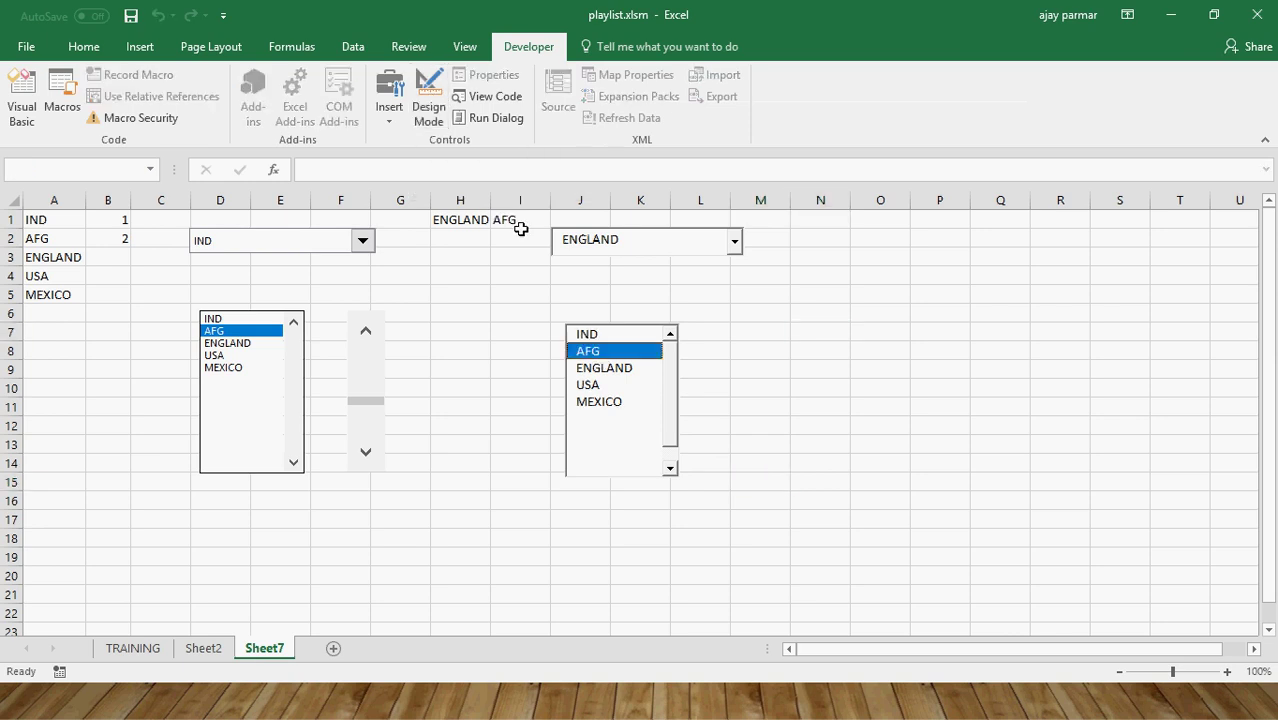
click(607, 403)
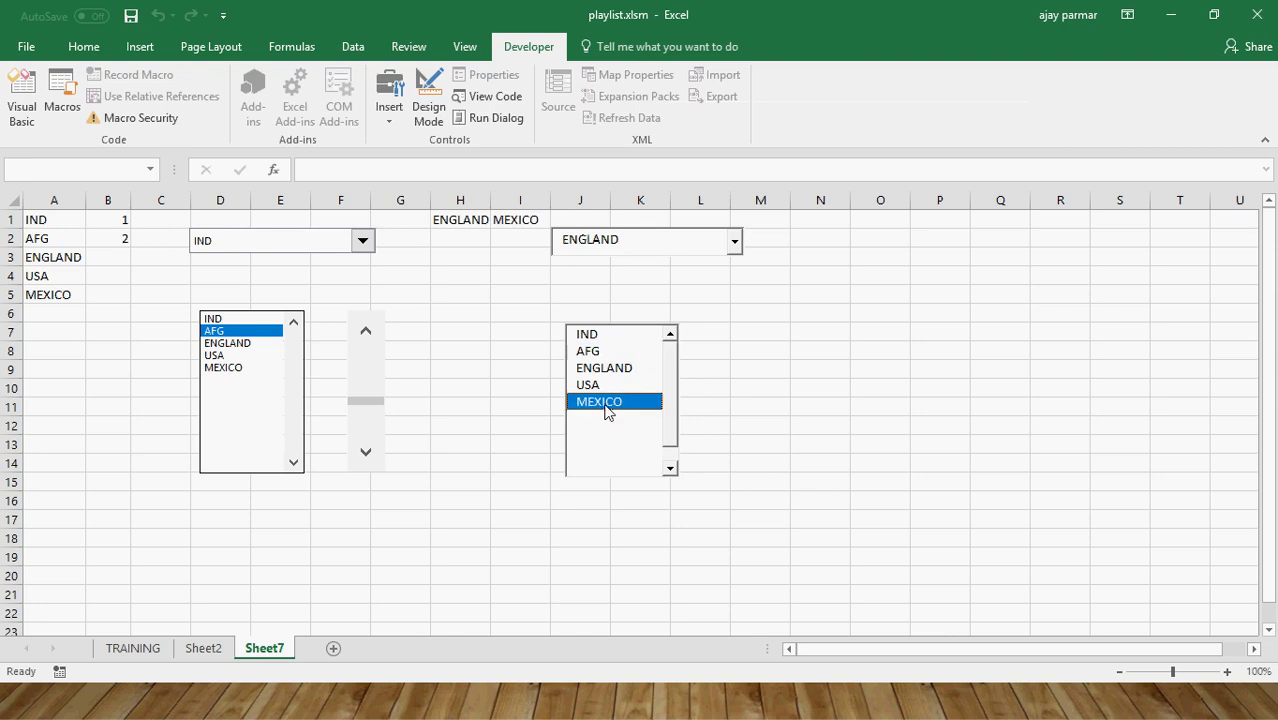
click(615, 353)
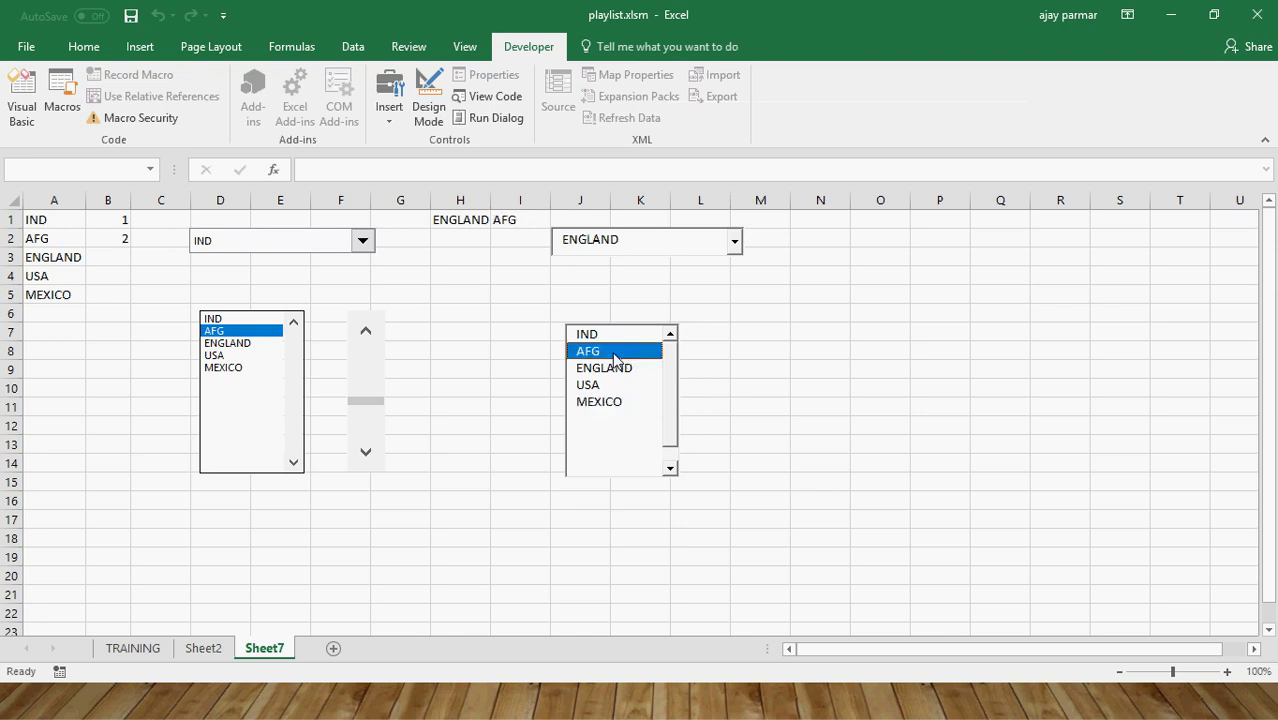
click(634, 369)
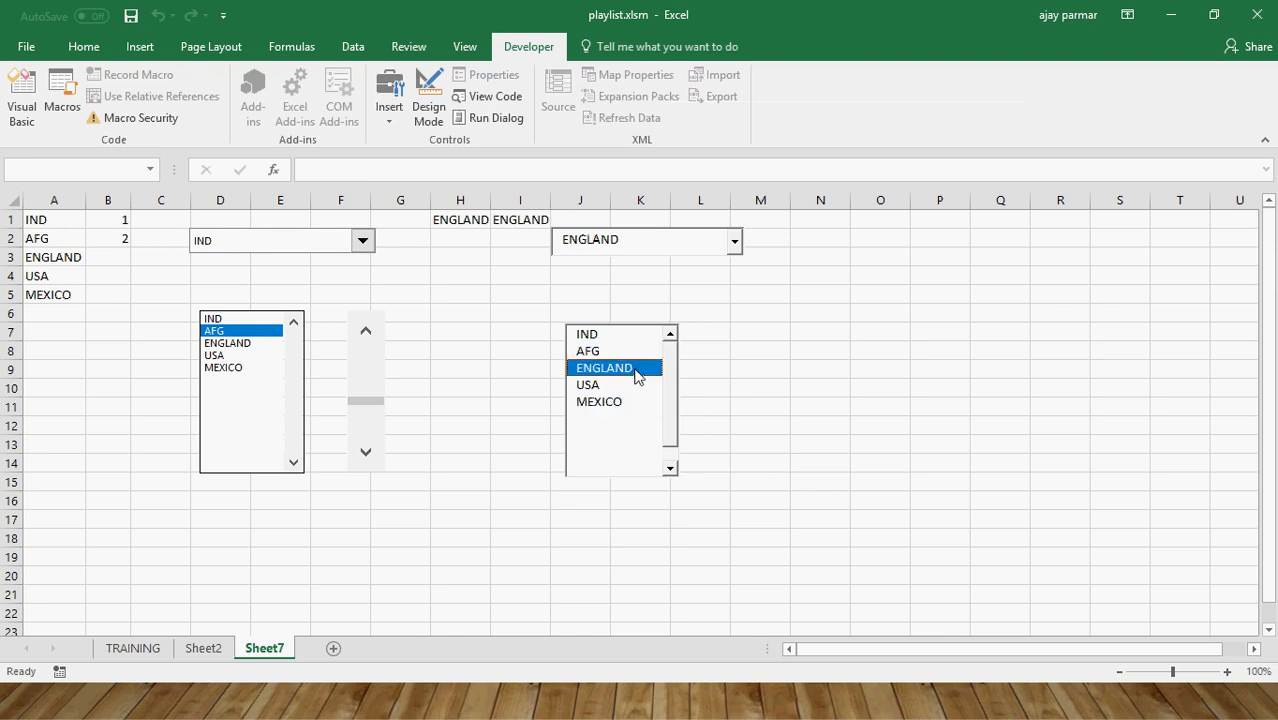
Widen column I slightly to check I1, and choose MEXICO in the form list box to compare its linked cell B2.
drag(550, 200, 564, 204)
click(533, 218)
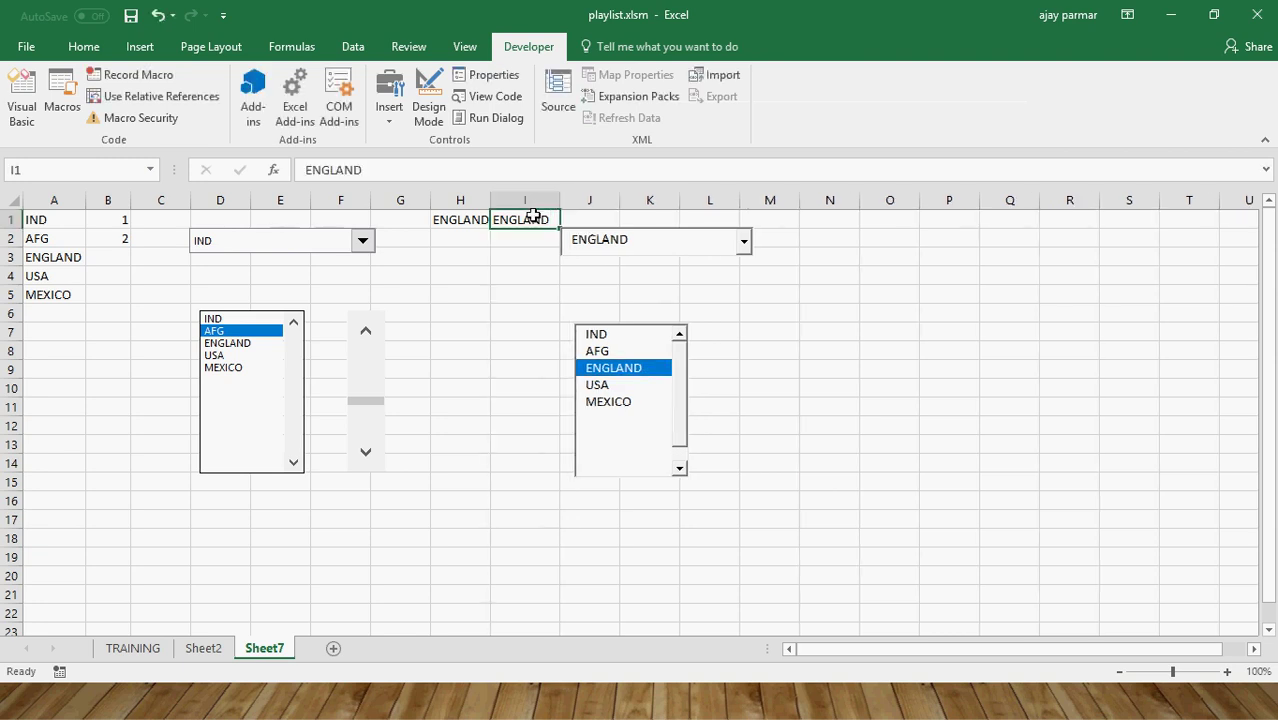
click(224, 368)
click(104, 238)
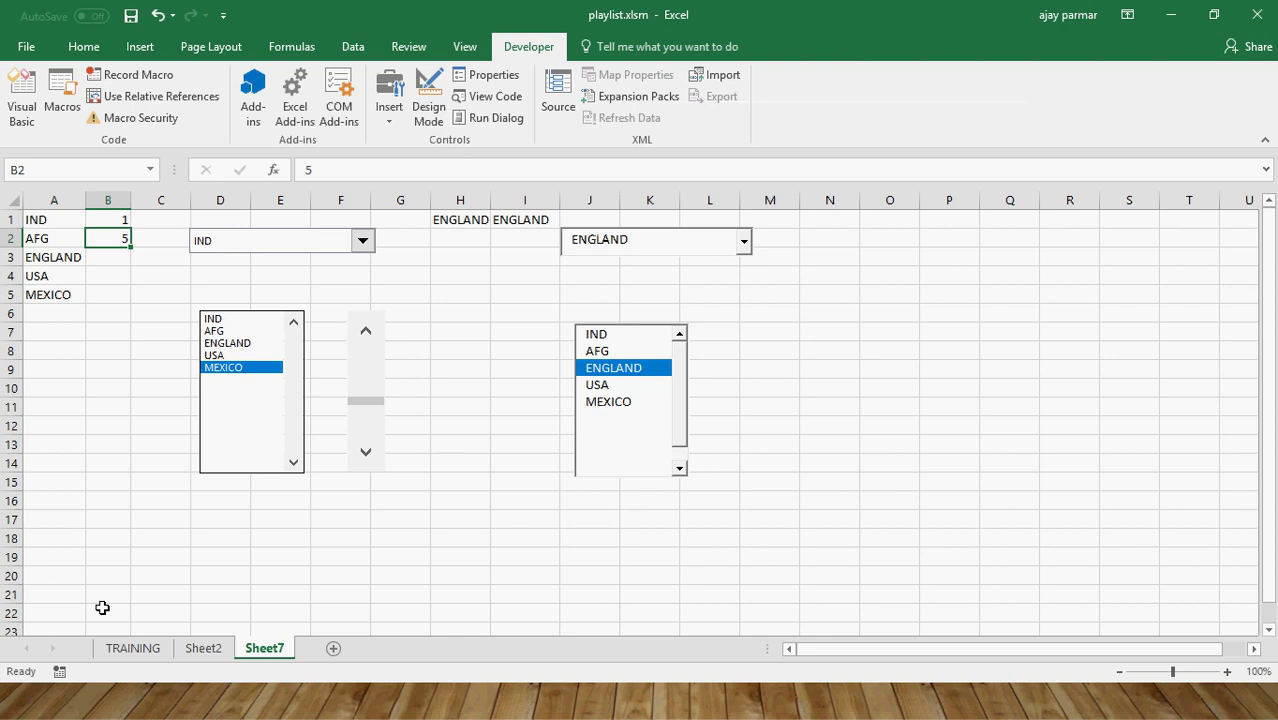
Review the Q1 to Q5 answers on Sheet2 at 90% zoom and return to Sheet7.
click(133, 648)
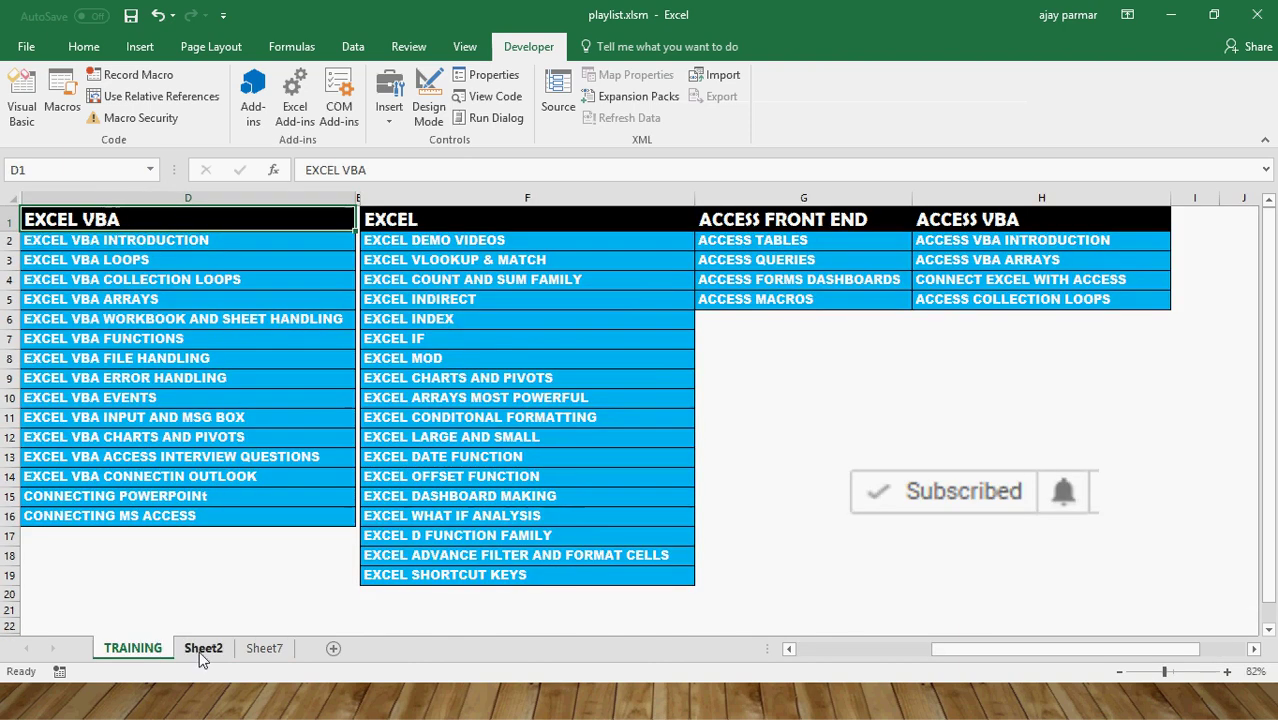
click(201, 650)
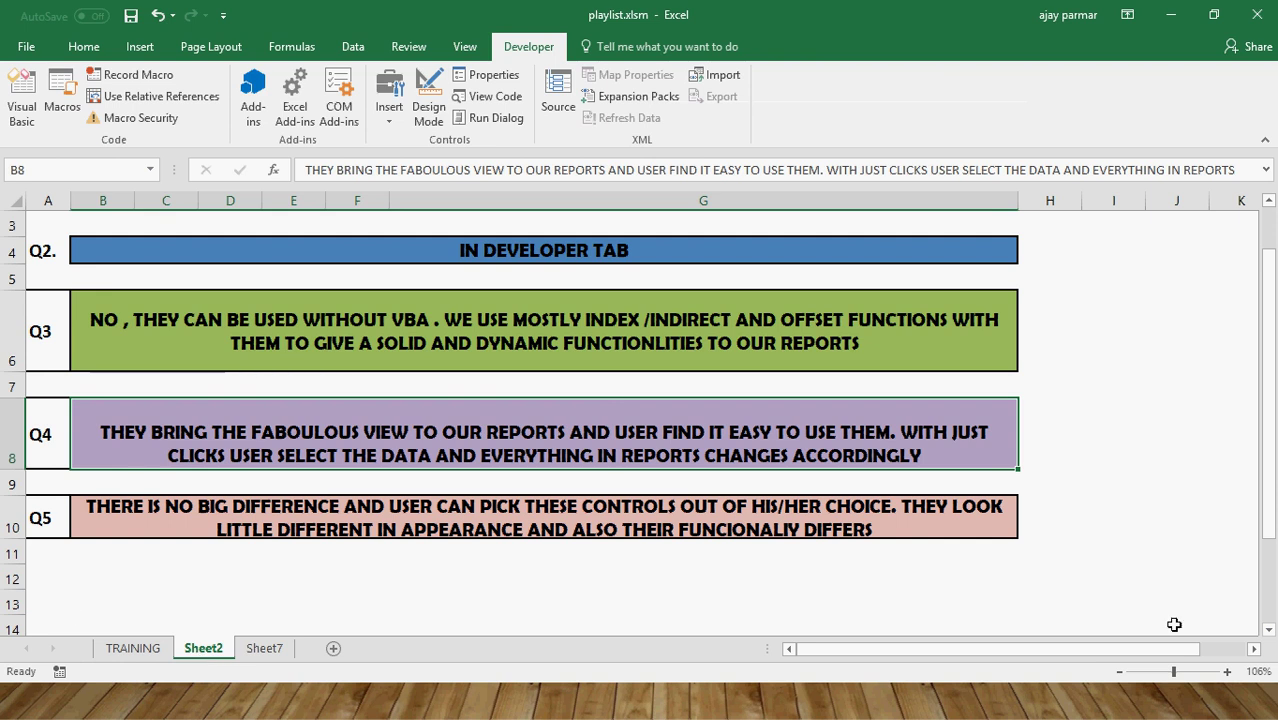
click(1119, 672)
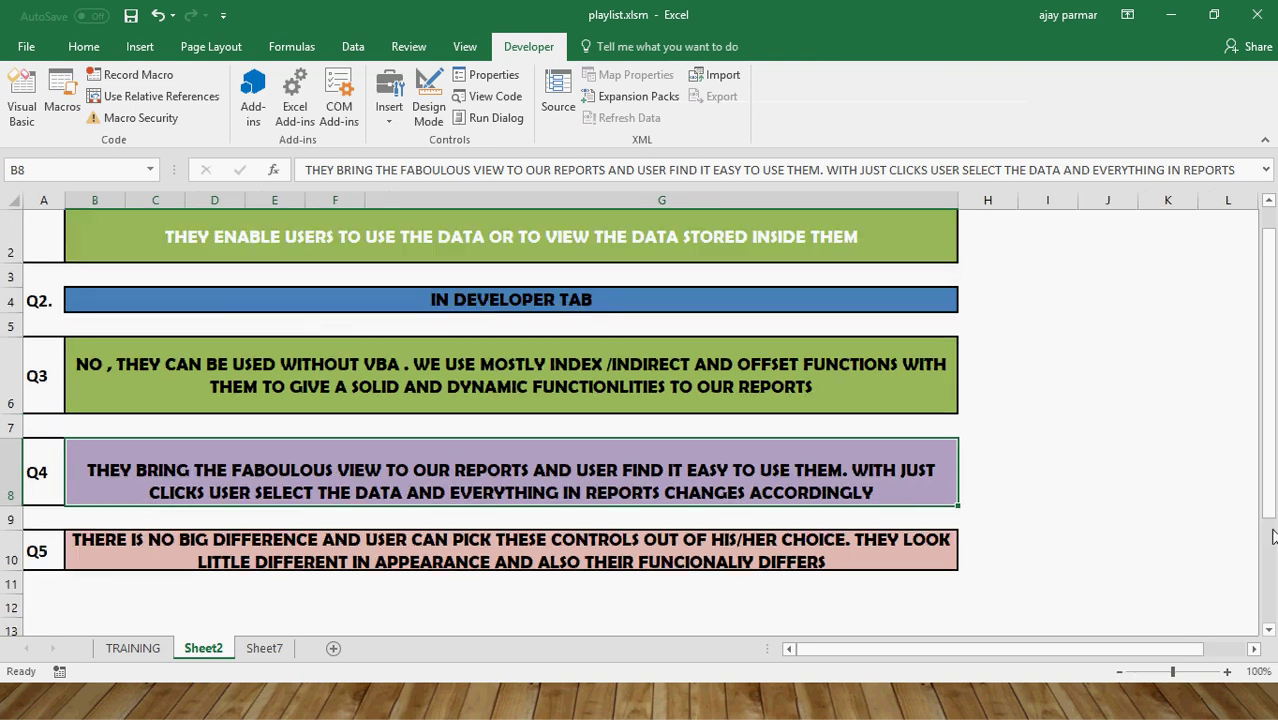
drag(1272, 537, 1272, 455)
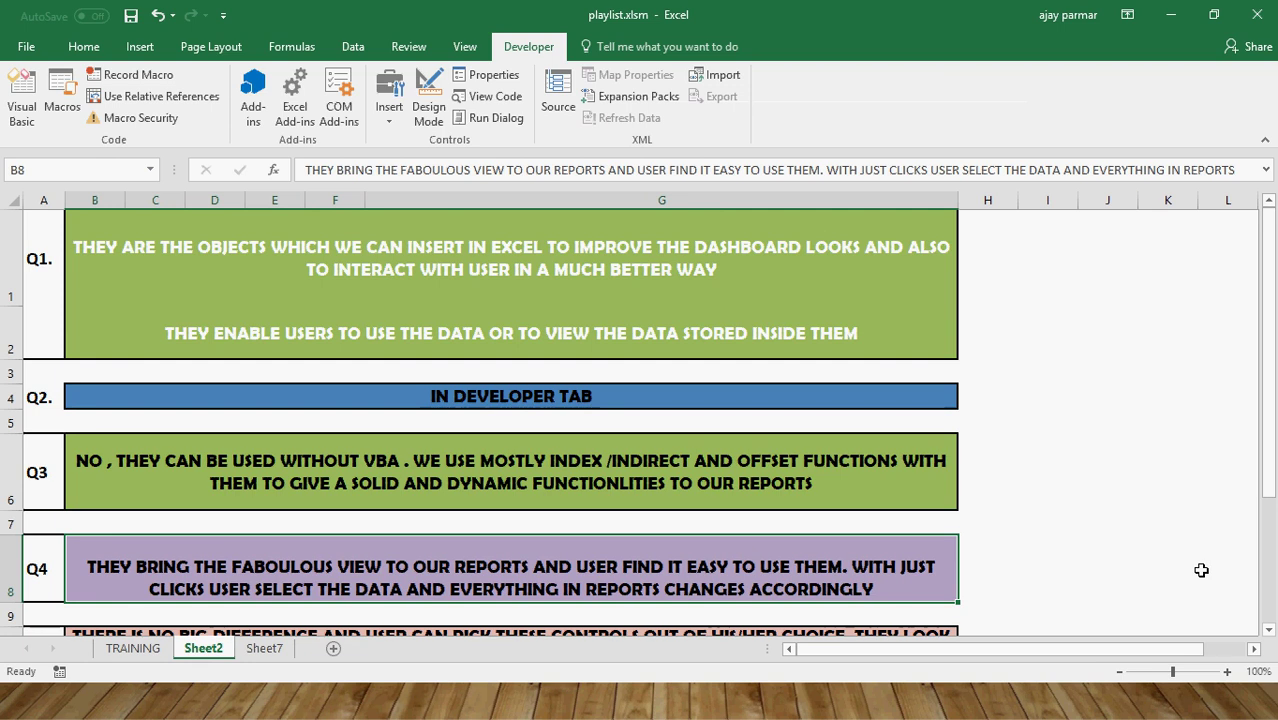
click(1120, 672)
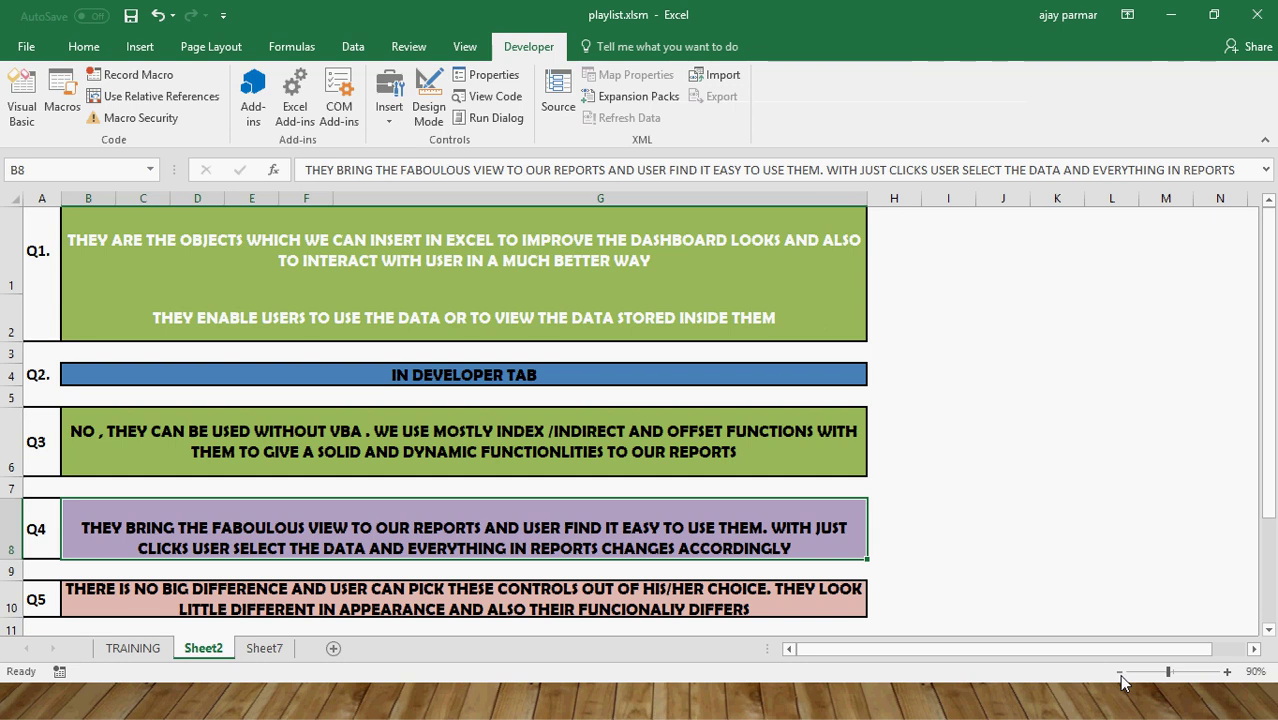
click(264, 651)
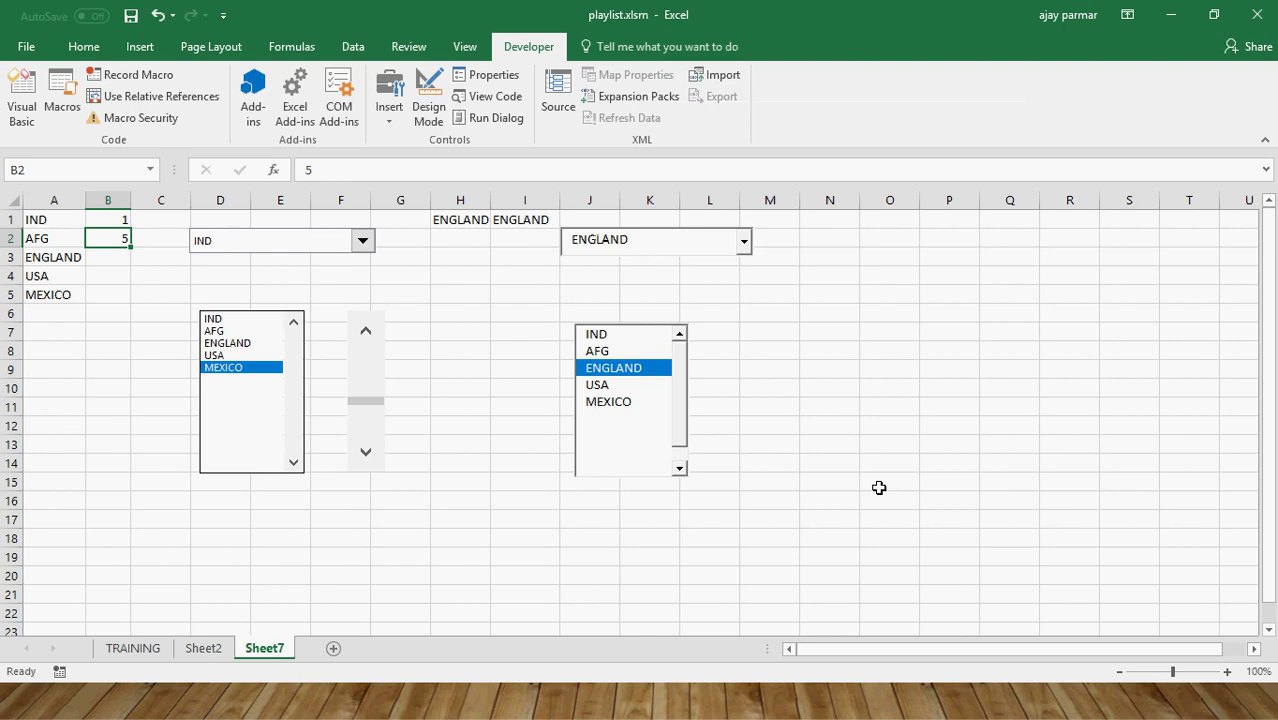